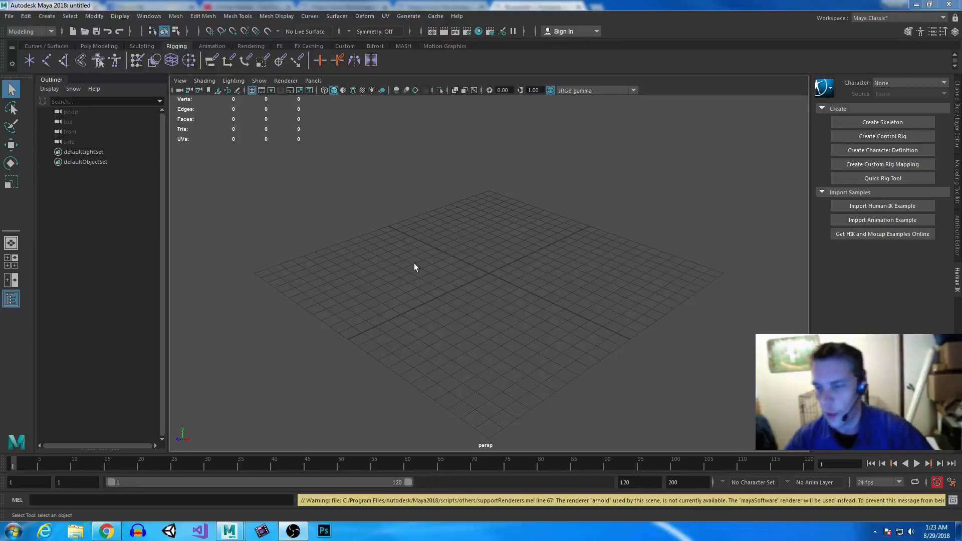
Import Male.jpg from the Desktop folder as an image plane in the front view.
key("space")
key("space")
left_click(185, 82)
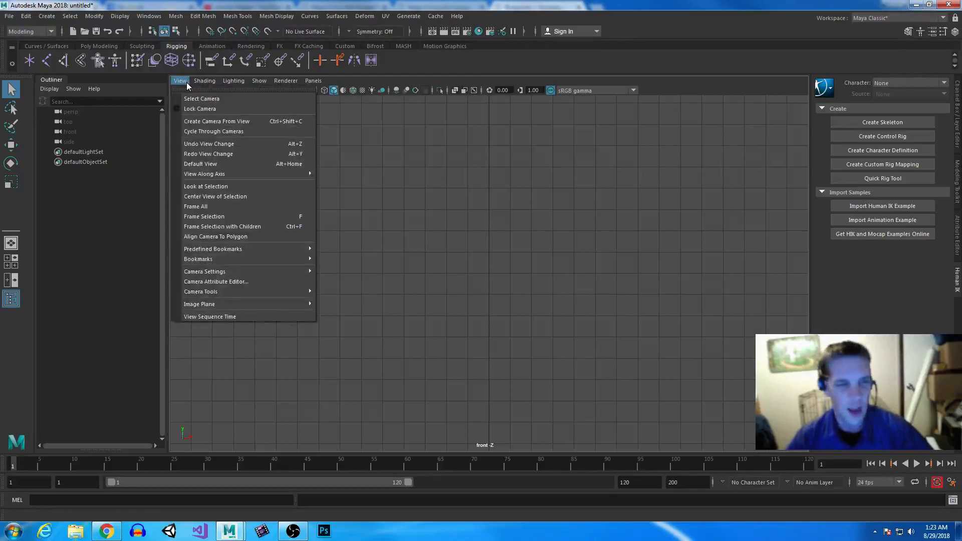
mouse_move(236, 304)
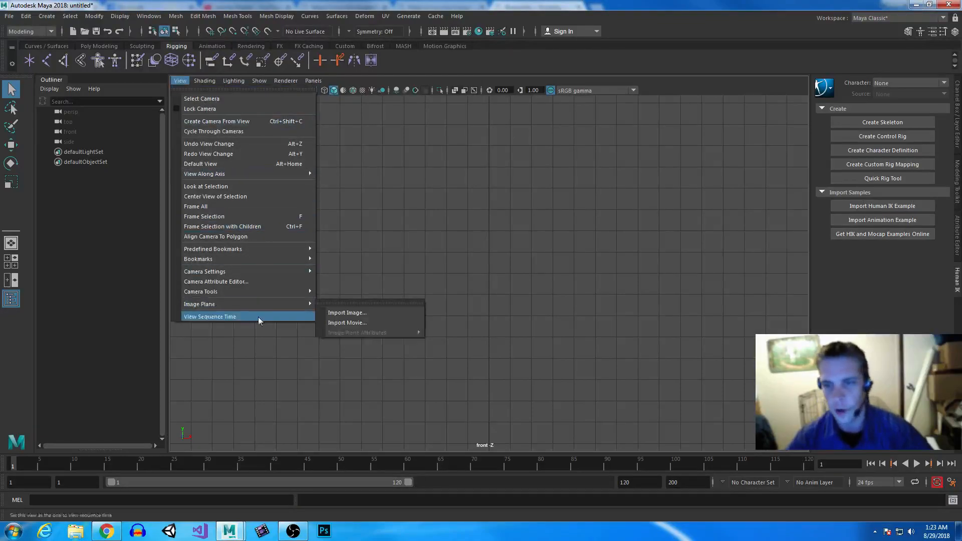
left_click(331, 312)
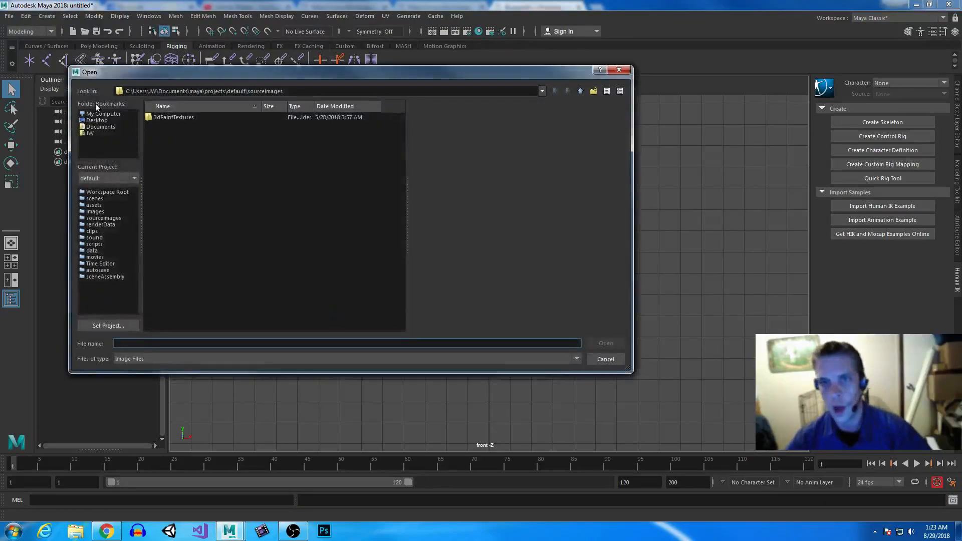
left_click(95, 121)
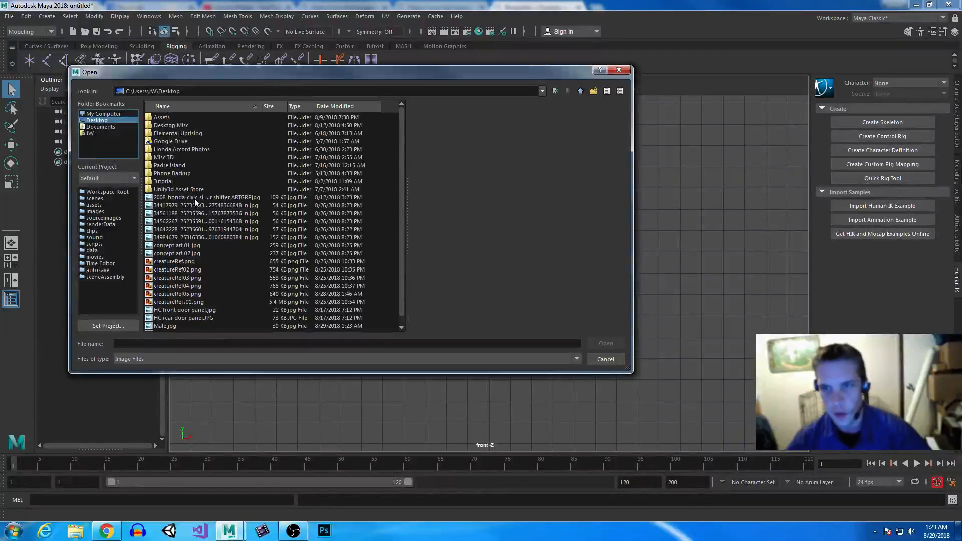
left_click(173, 325)
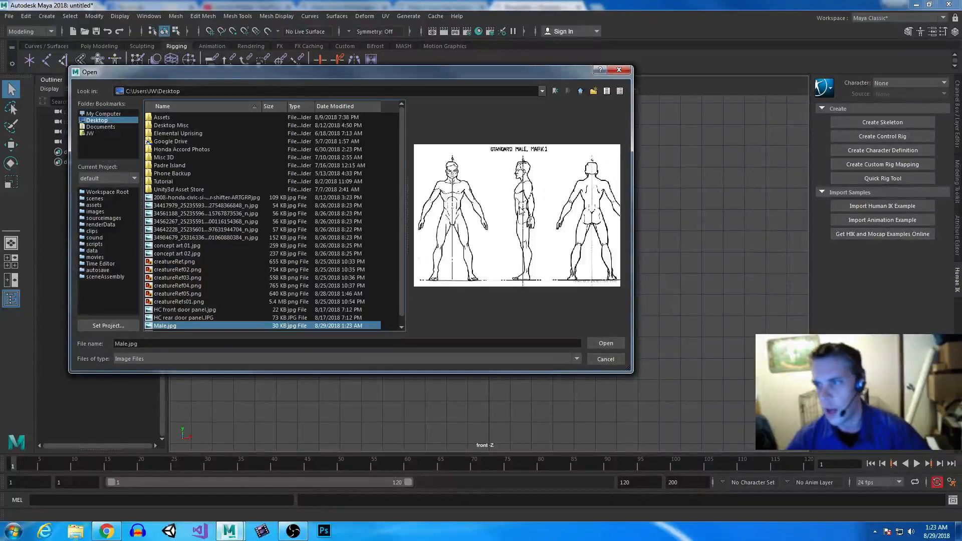
left_click(605, 344)
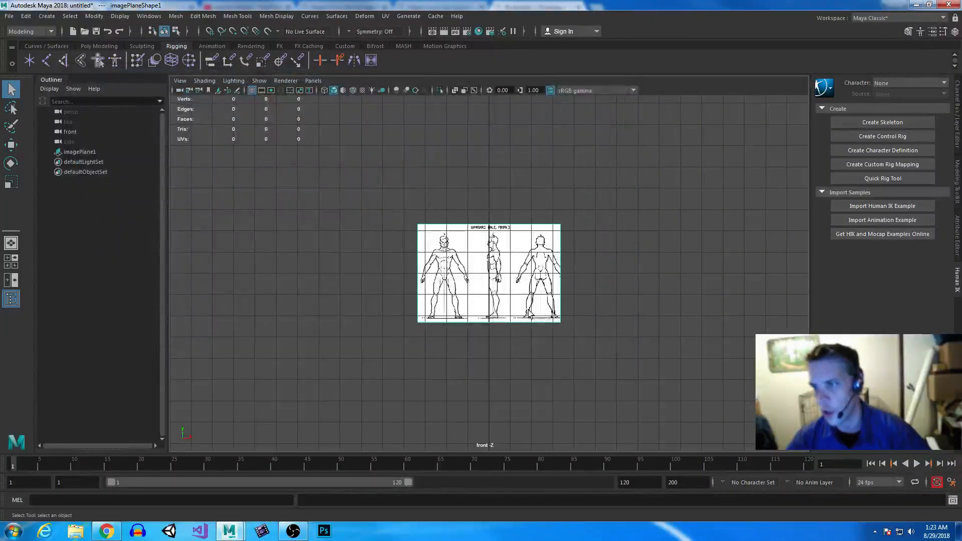
right_click_drag(453, 203, 646, 399, "alt")
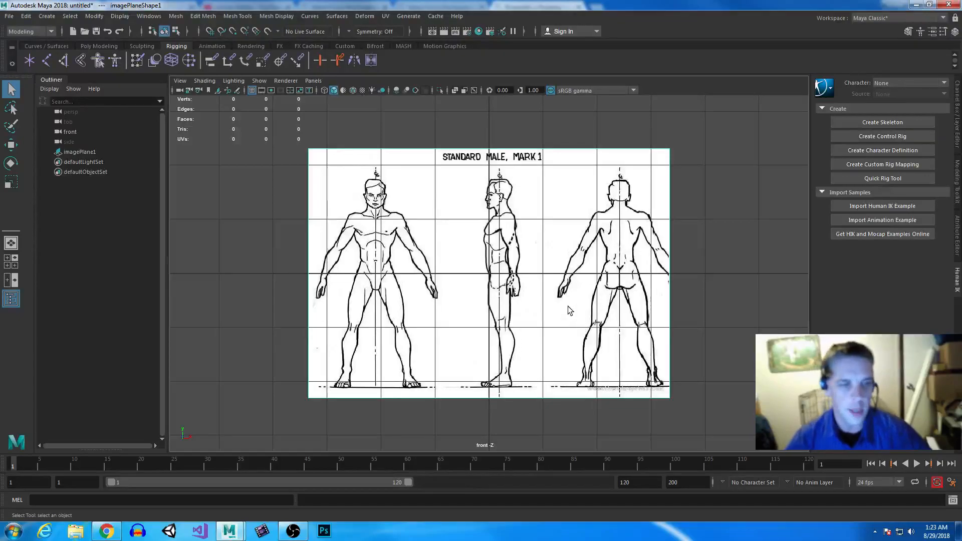
Switch to Chrome and examine the-blueprints.com reference listings, from the Humans category to Comic Book Characters.
left_click(106, 531)
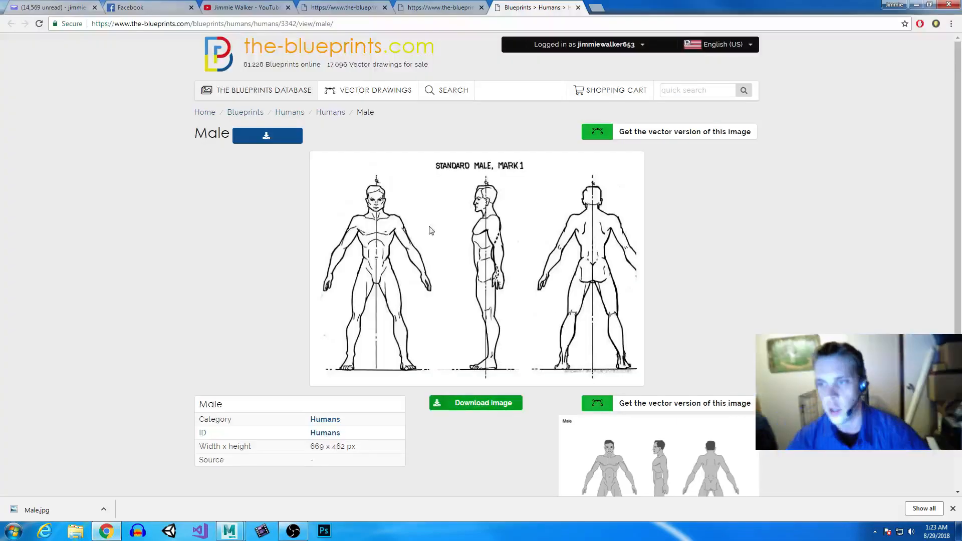
left_click(368, 4)
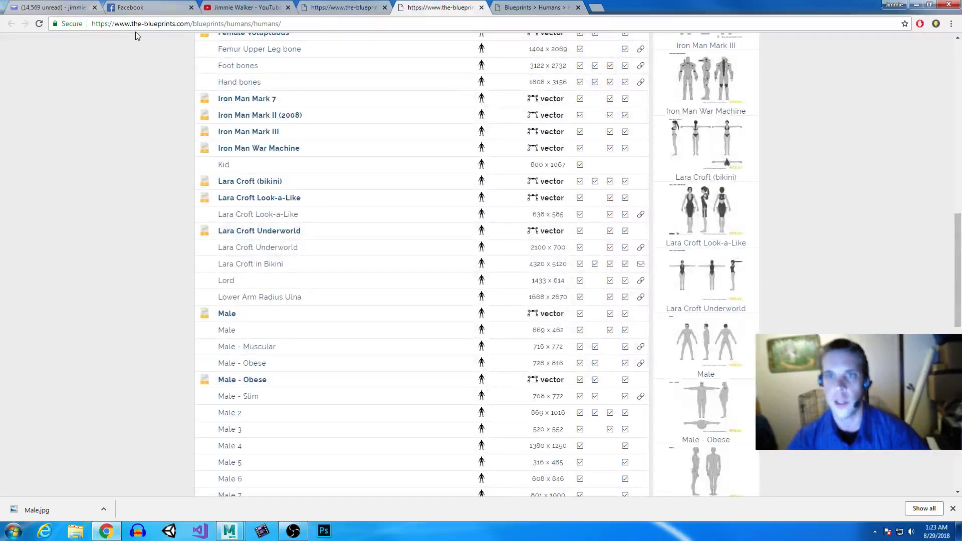
left_click_drag(132, 22, 191, 24)
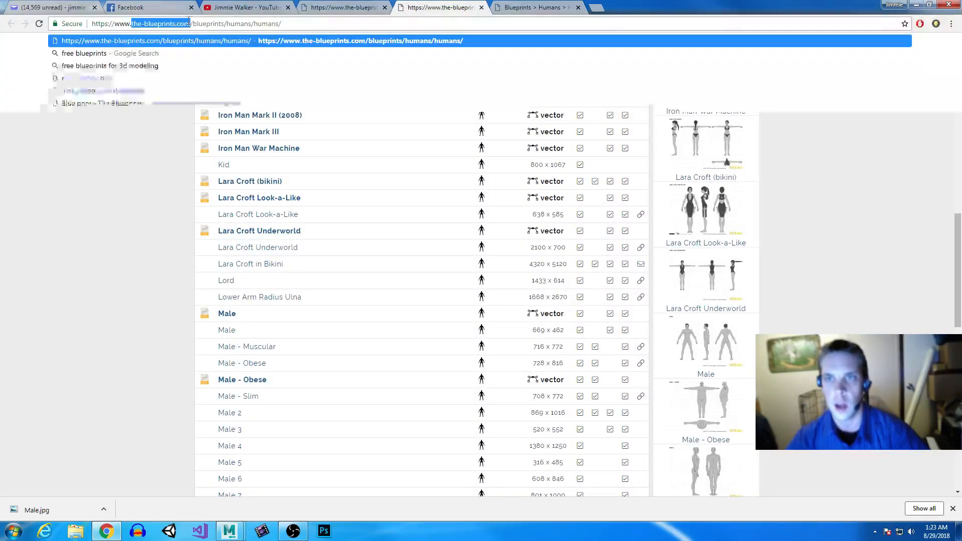
left_click(302, 24)
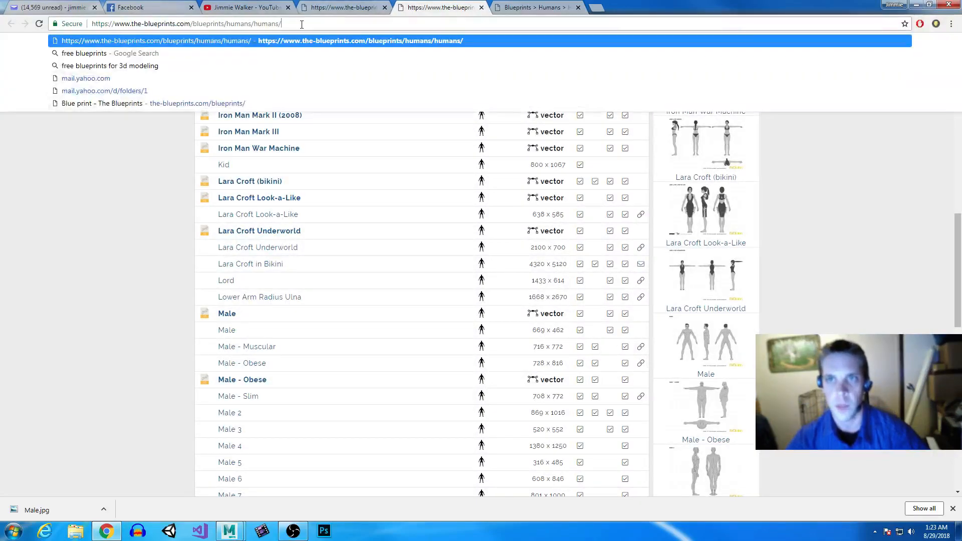
left_click(135, 228)
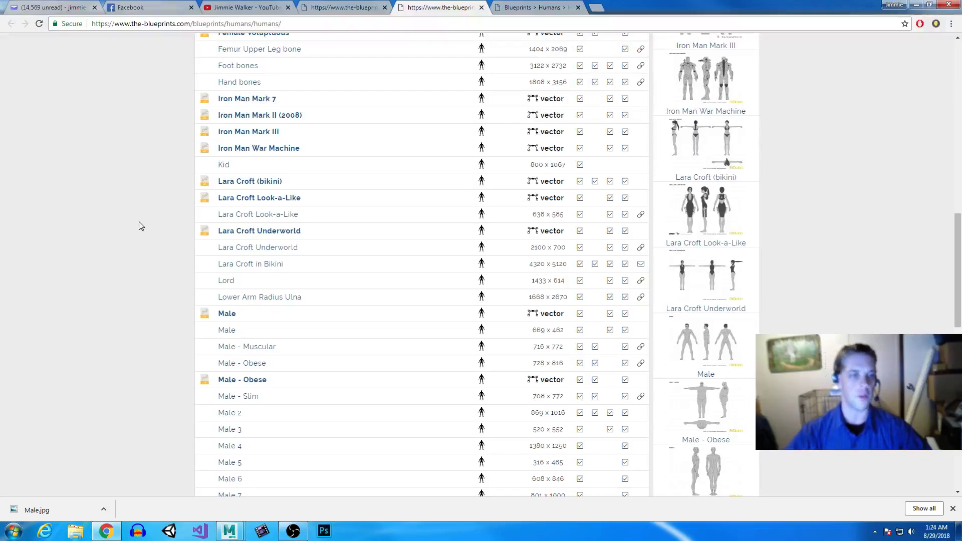
scroll(477, 296, "up", 10)
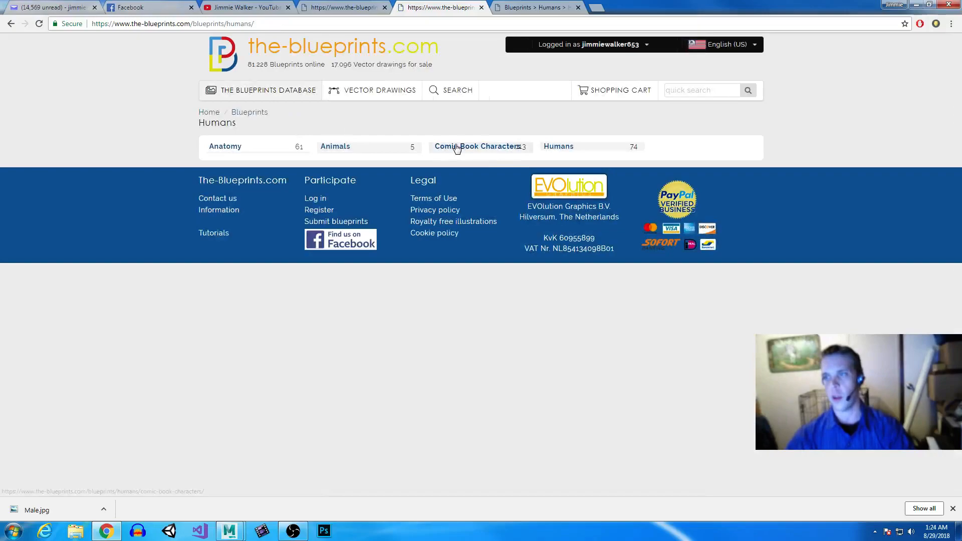
left_click(457, 147)
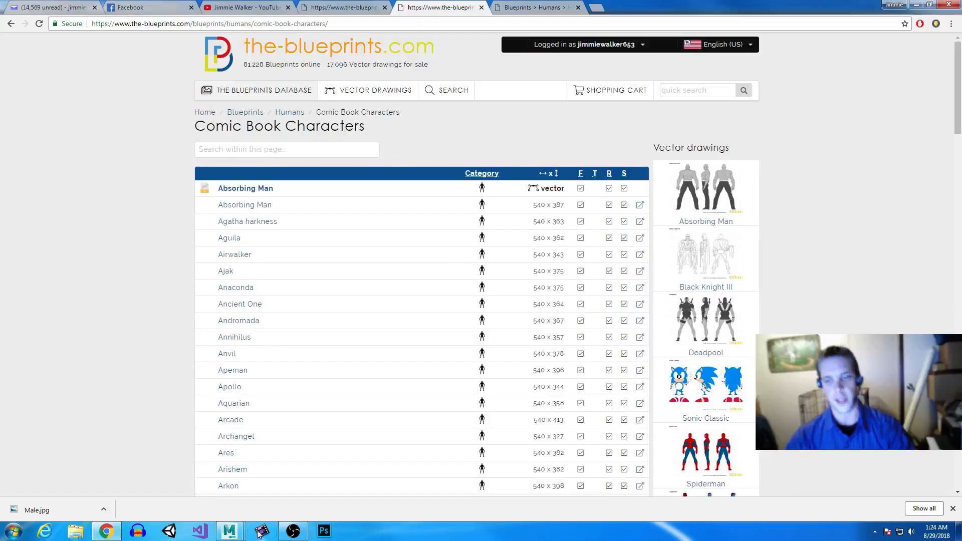
Switch back to Maya, duplicate the image plane and set the copy's Rotate Y to 90.
mouse_move(229, 531)
left_click(289, 484)
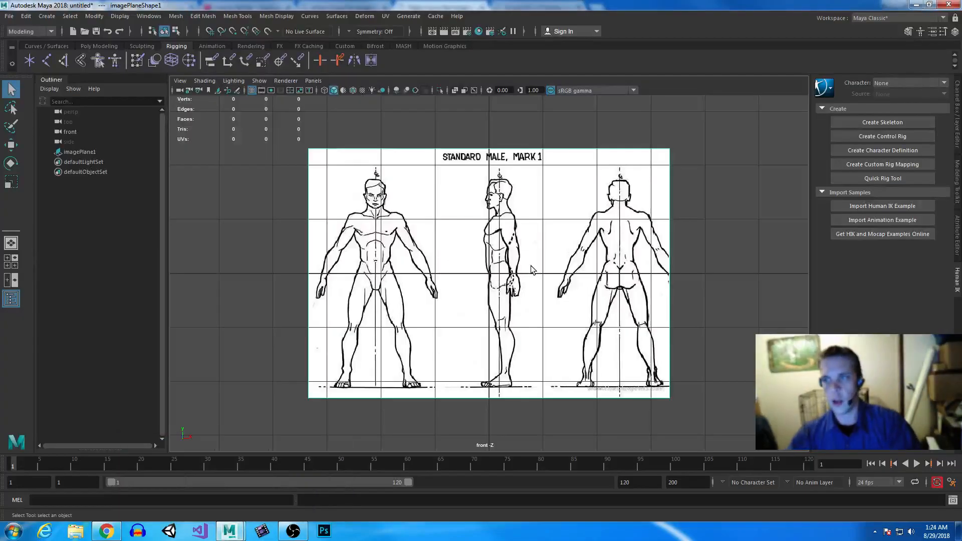
scroll(550, 313, "down", 5)
key("ctrl+d")
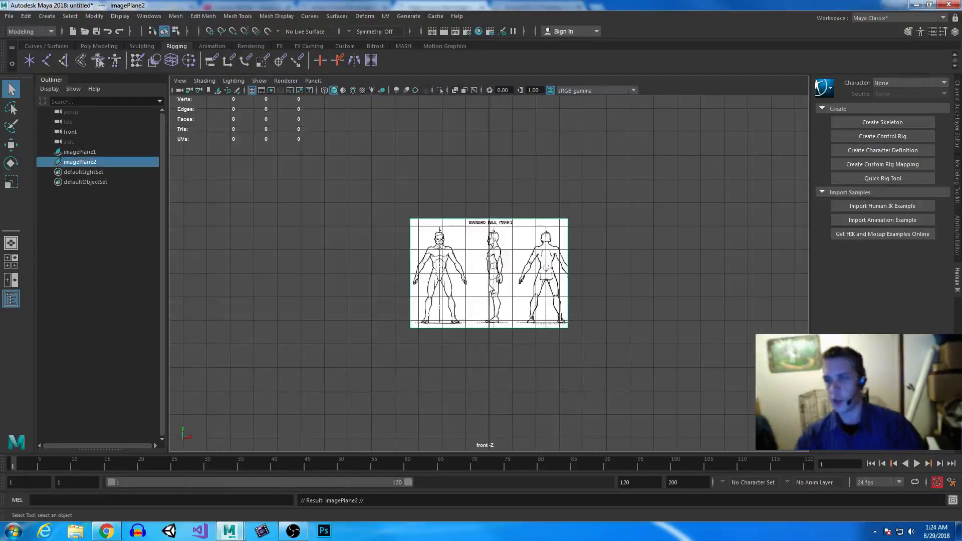
key("e")
left_click_drag(466, 274, 524, 274)
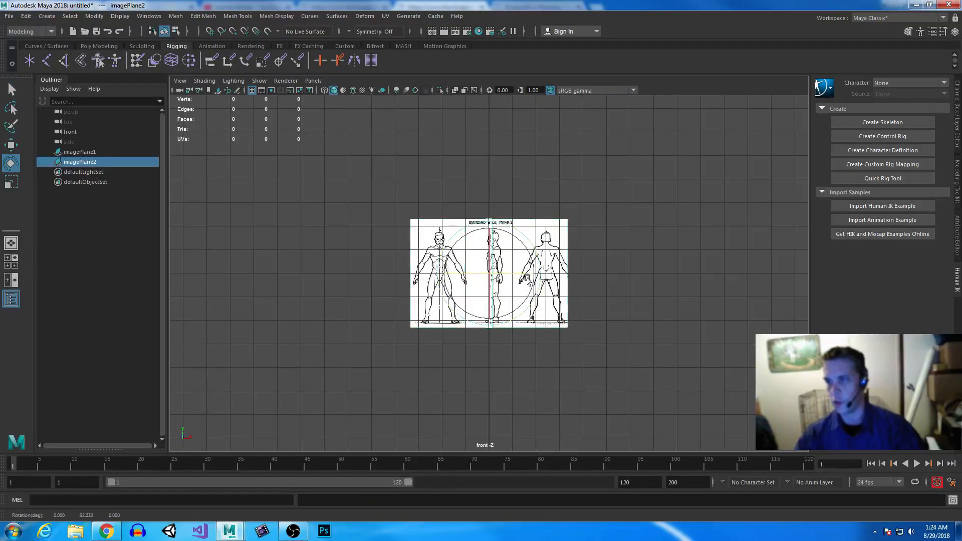
left_click(958, 104)
left_click(925, 140)
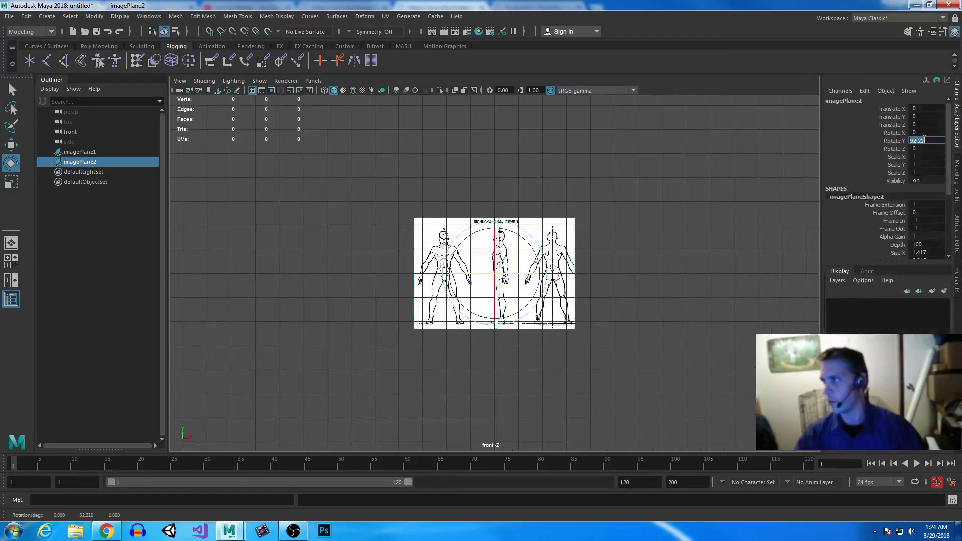
type("90")
key("Return")
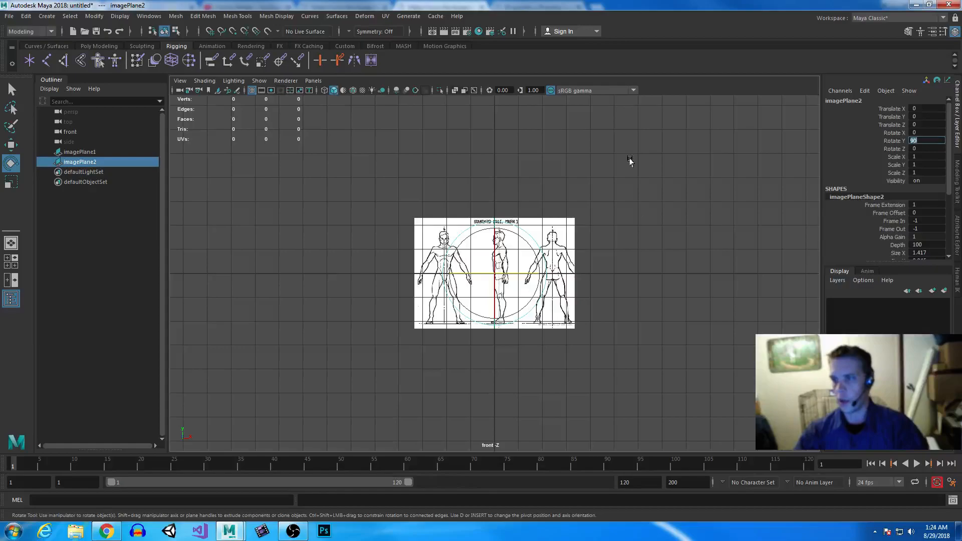
Move the unrotated image plane about 2.1 units in X to centre the front figure on the vertical axis.
left_click(611, 279)
key("w")
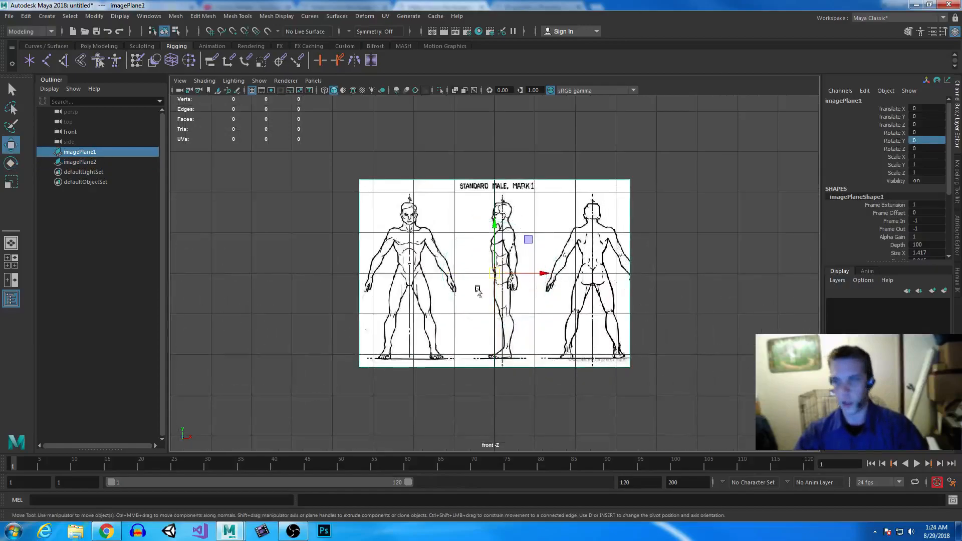
left_click_drag(544, 273, 626, 274)
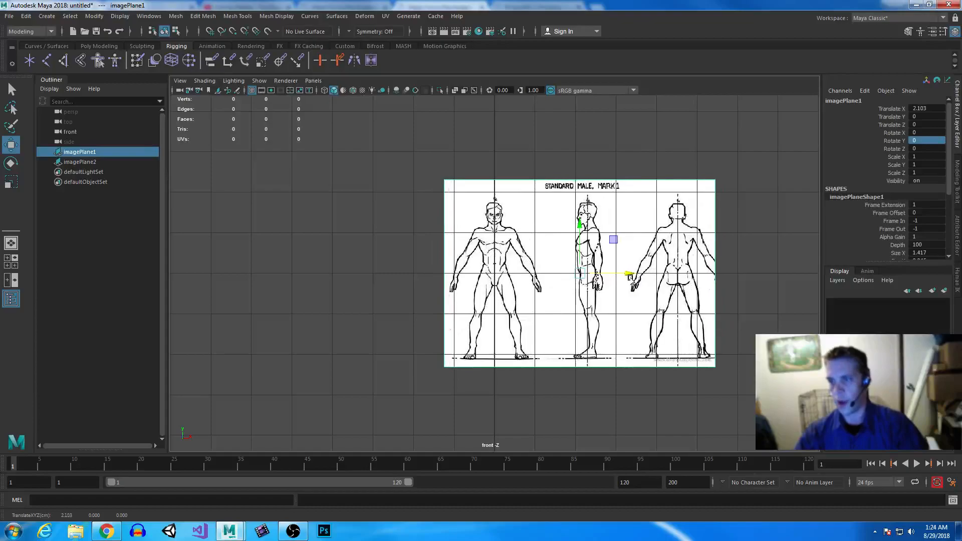
Create a polygon cube over the front figure's torso, at about 0.303 in Y.
left_click(99, 46)
left_click(46, 60)
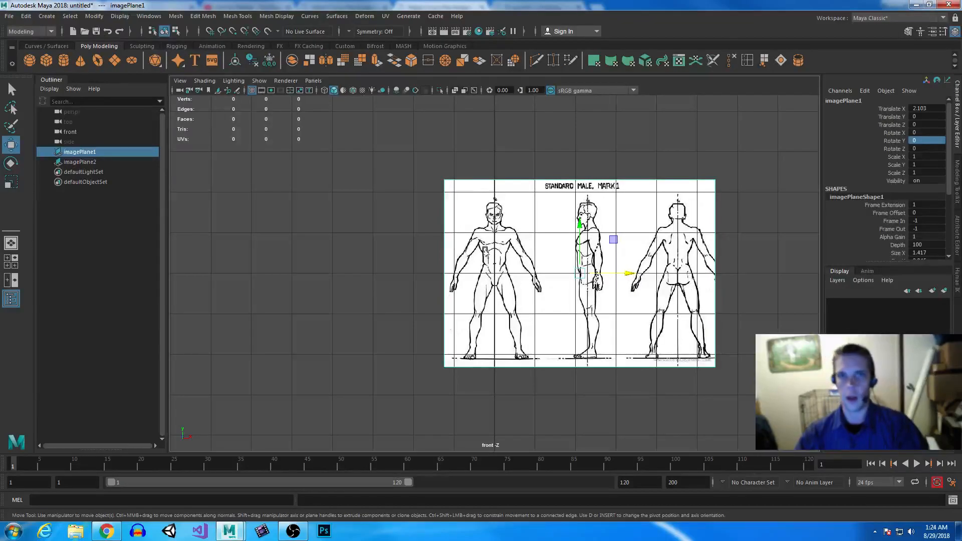
left_click(496, 263)
scroll(503, 278, "up", 4)
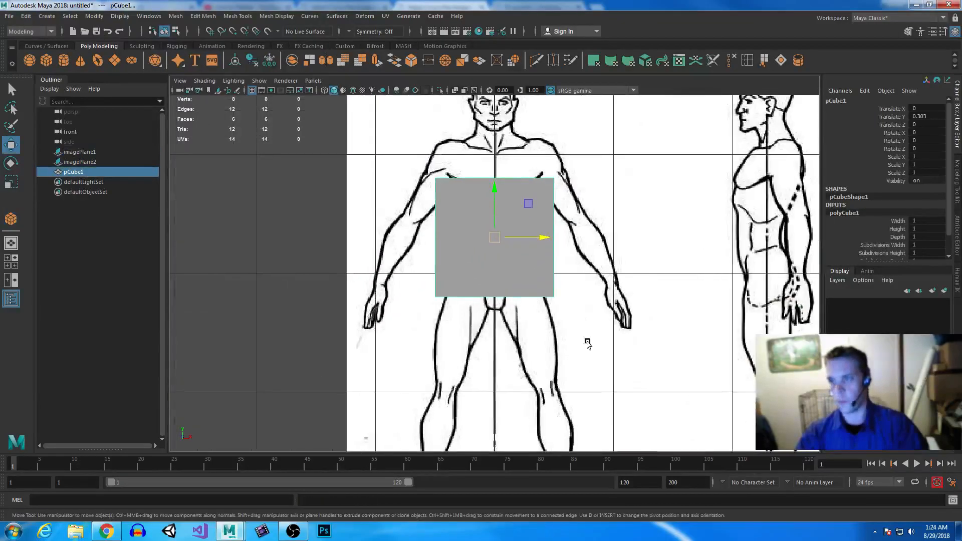
Scale the cube uniformly to about 0.484 and raise it over the chest to about 0.775 in Y.
key("r")
left_click_drag(489, 236, 436, 247)
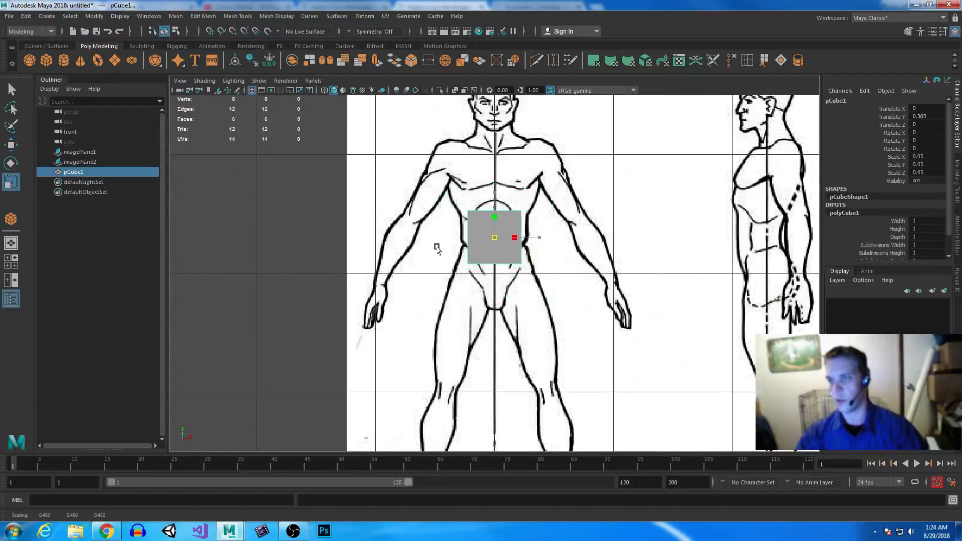
key("w")
left_click_drag(495, 192, 494, 224)
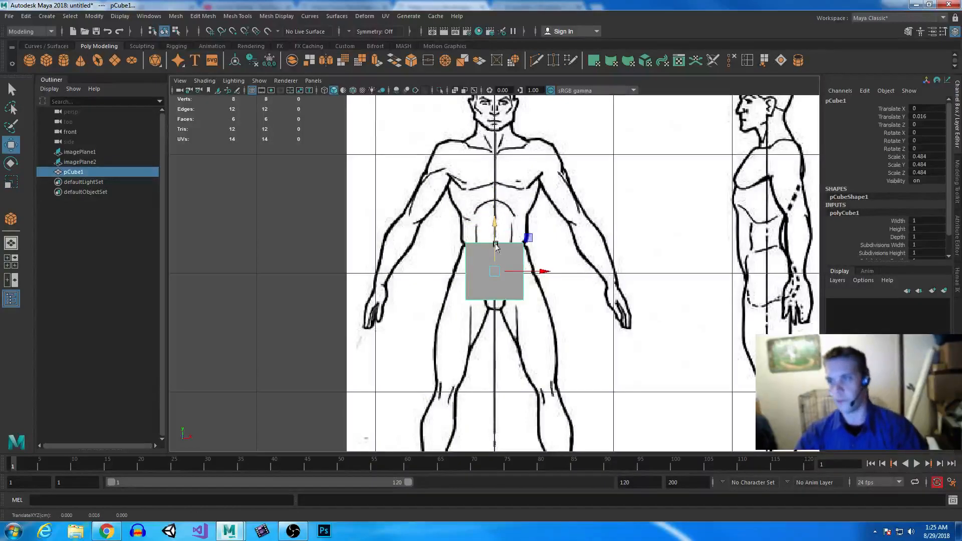
left_click_drag(494, 225, 493, 135)
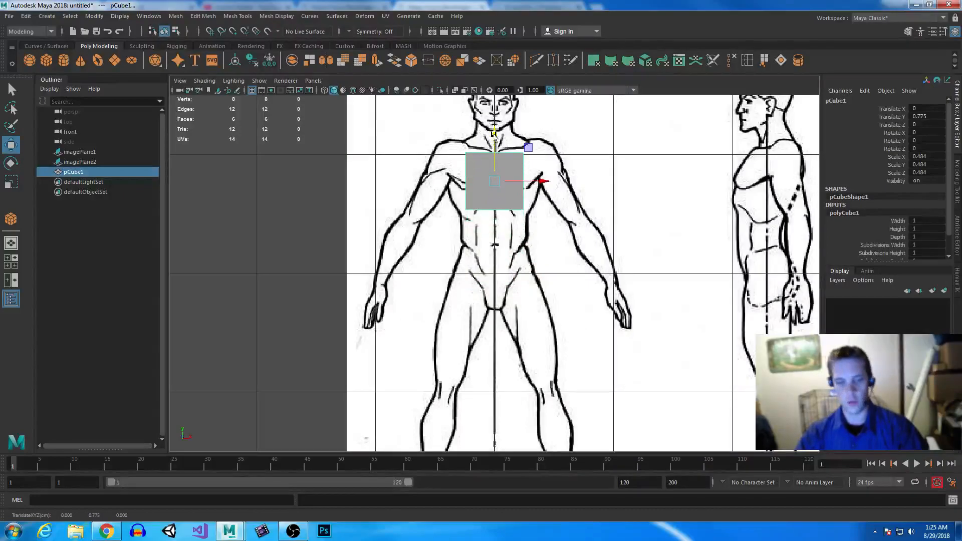
Duplicate the cube and move the copy down over the pelvis, to about 0.13 in Y.
key("space")
key("space")
left_click_drag(608, 251, 566, 281, "alt")
right_click_drag(566, 279, 609, 419, "alt")
left_click_drag(481, 351, 576, 346, "alt")
key("space")
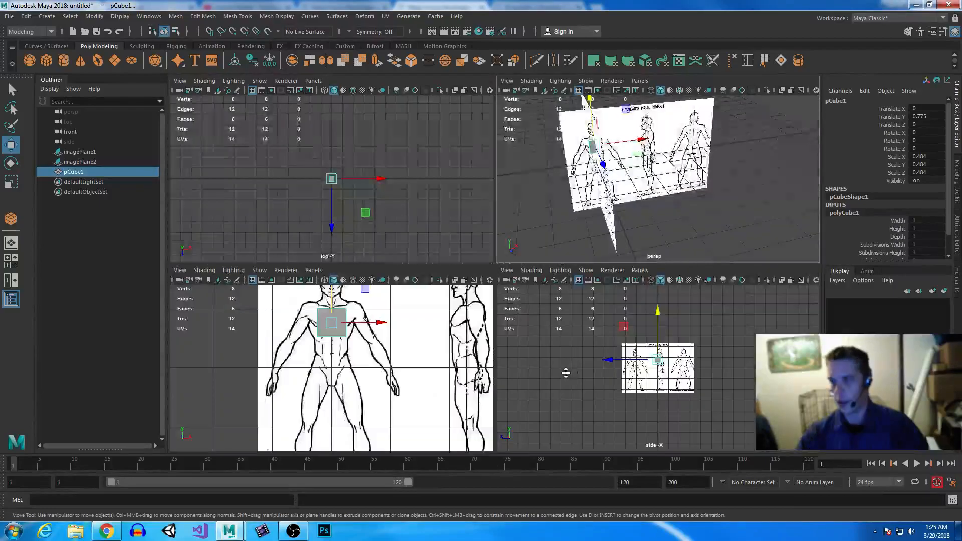
key("space")
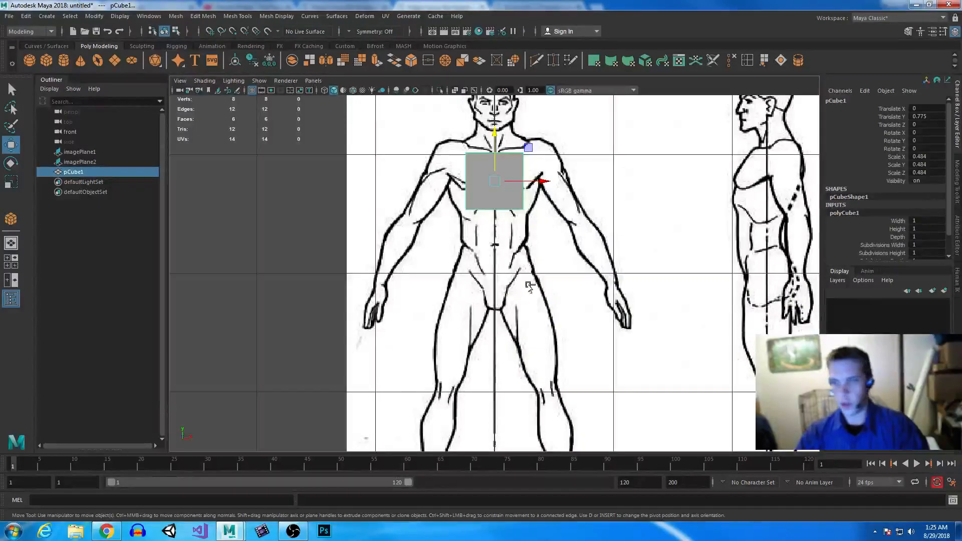
key("ctrl+d")
left_click_drag(505, 151, 505, 227)
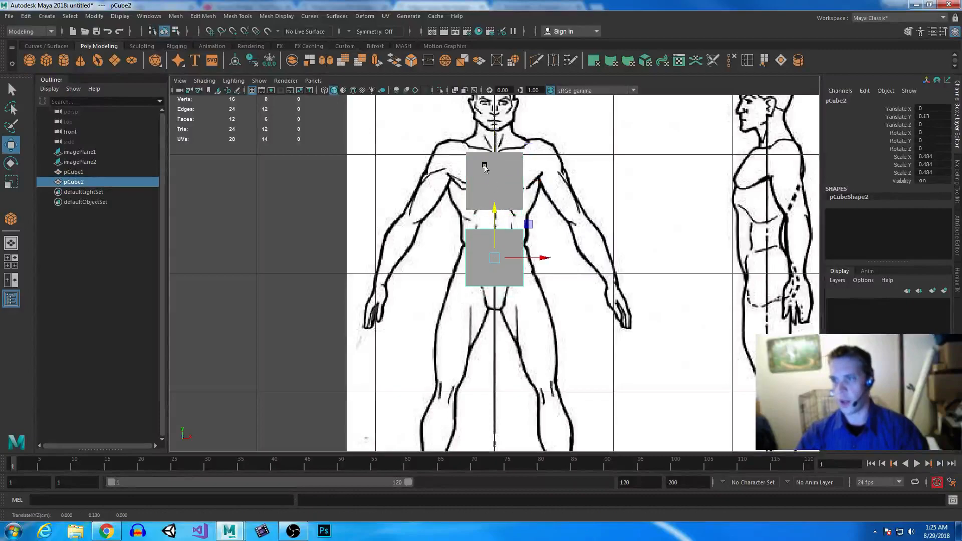
Enlarge the chest cube uniformly to about 0.635 and lower it to about 0.725 in Y.
left_click(482, 194)
key("r")
mouse_move(495, 181)
left_mouse_down()
mouse_move(511, 185)
mouse_move(501, 181)
left_mouse_up()
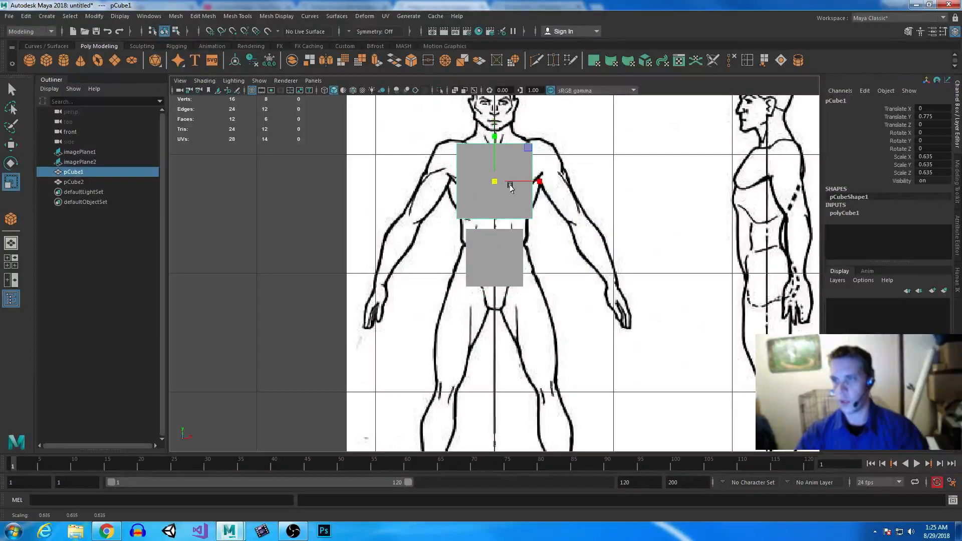
key("w")
left_click_drag(495, 134, 498, 140)
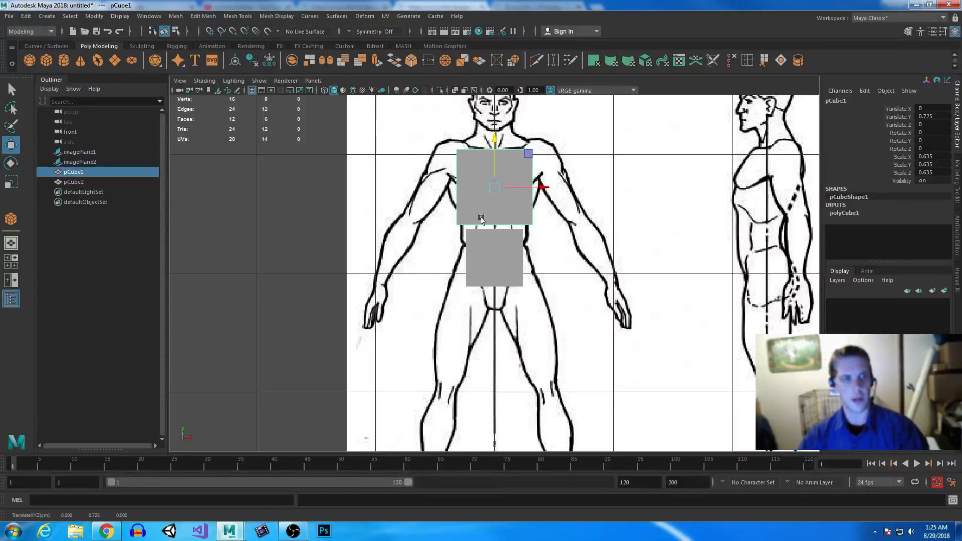
Delete the chest cube, then duplicate the pelvis cube and place the copy beside the reference image as a spare.
key("Delete")
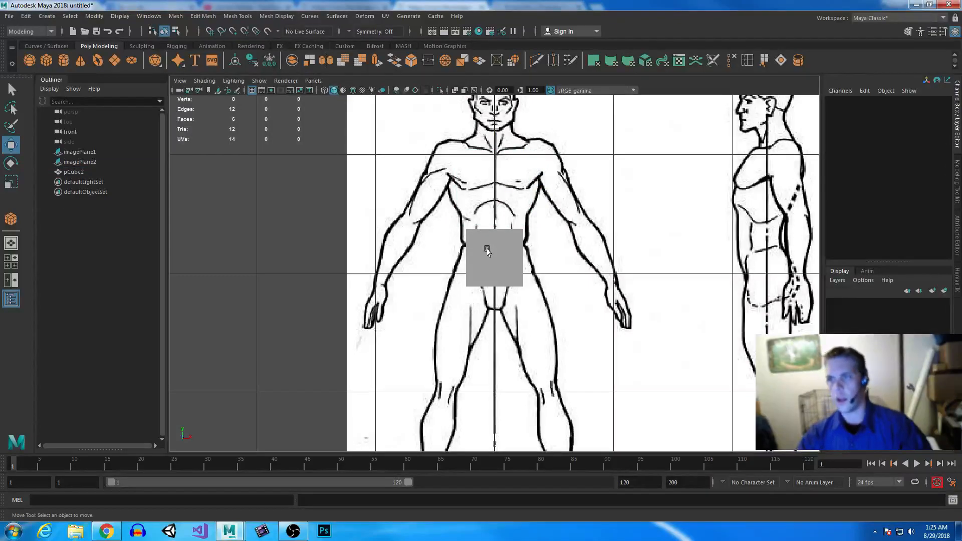
left_click(494, 249)
key("ctrl+d")
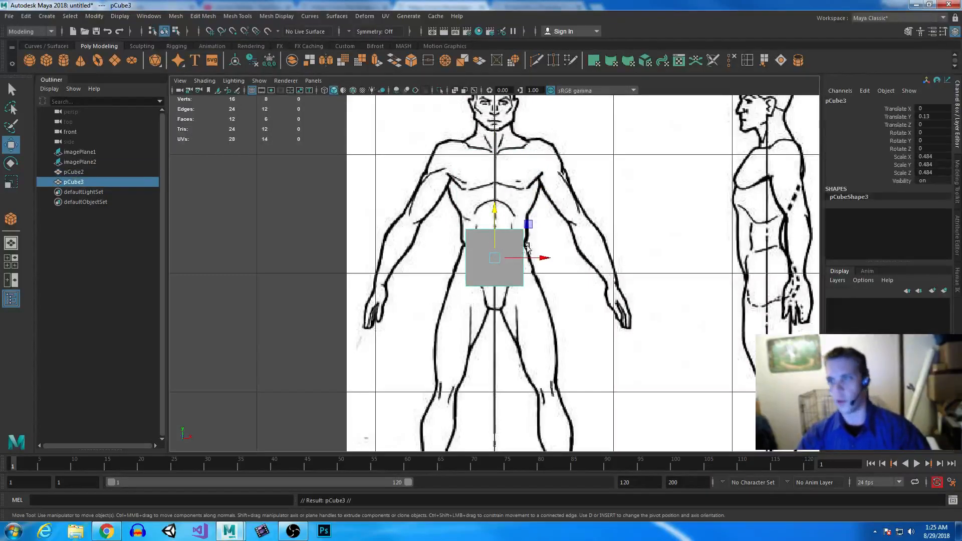
left_click_drag(544, 259, 243, 225)
Raise the pelvis cube's upper vertices to the shoulder line and widen them to roughly the figure's shoulder width.
left_click(502, 238)
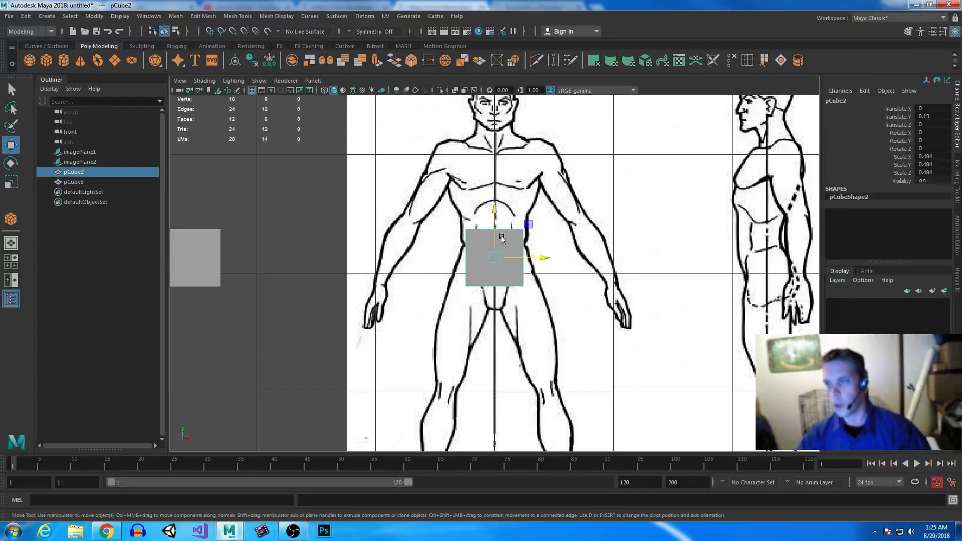
right_click_drag(482, 238, 437, 225)
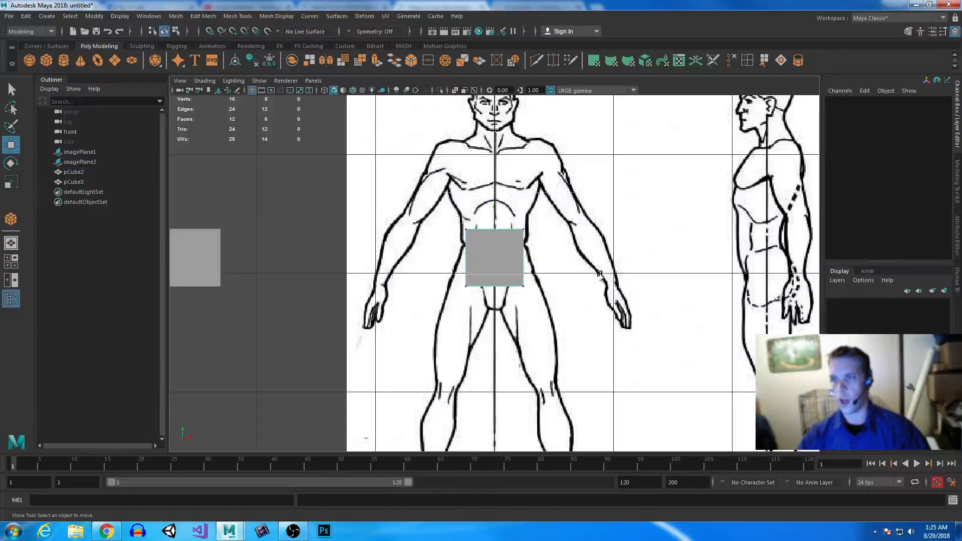
left_click_drag(439, 210, 541, 240)
left_click_drag(495, 185, 496, 100)
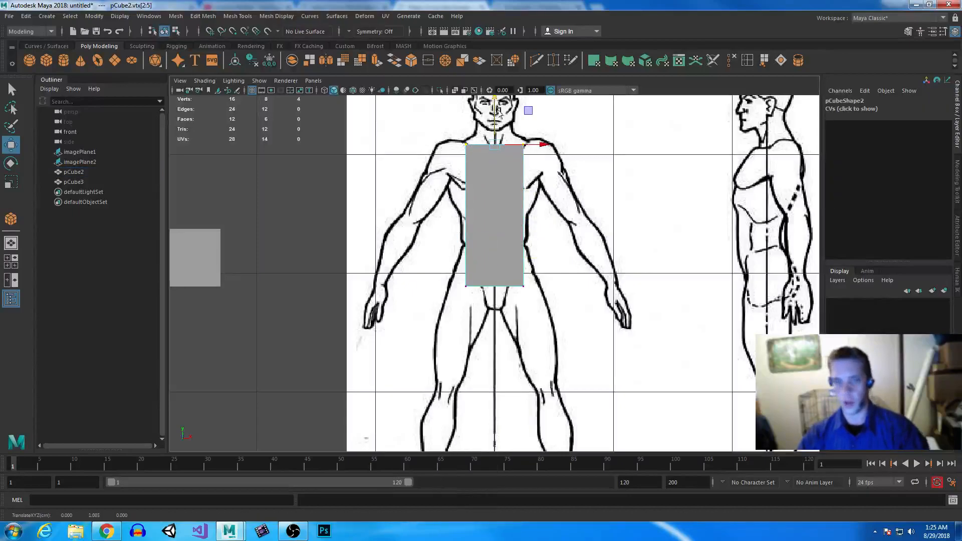
key("r")
left_click_drag(542, 145, 569, 150)
Move all of the torso block's vertices back in the side view so the block sits over the profile figure.
key("space")
key("space")
scroll(593, 396, "up", 5)
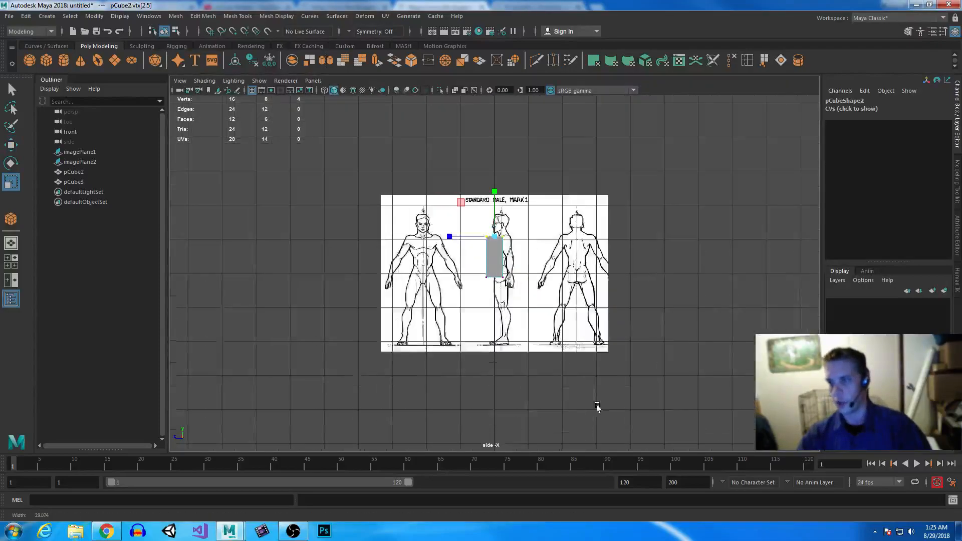
left_click_drag(592, 377, 452, 171)
key("w")
left_click_drag(446, 240, 467, 239)
Shift the torso block's rear vertices and its lower vertices slightly forward to follow the side profile.
left_click_drag(544, 198, 510, 301)
mouse_move(481, 240)
left_mouse_down()
mouse_move(464, 240)
mouse_move(474, 240)
left_mouse_up()
left_click_drag(490, 300, 537, 270)
left_click_drag(466, 281, 458, 280)
key("space")
key("space")
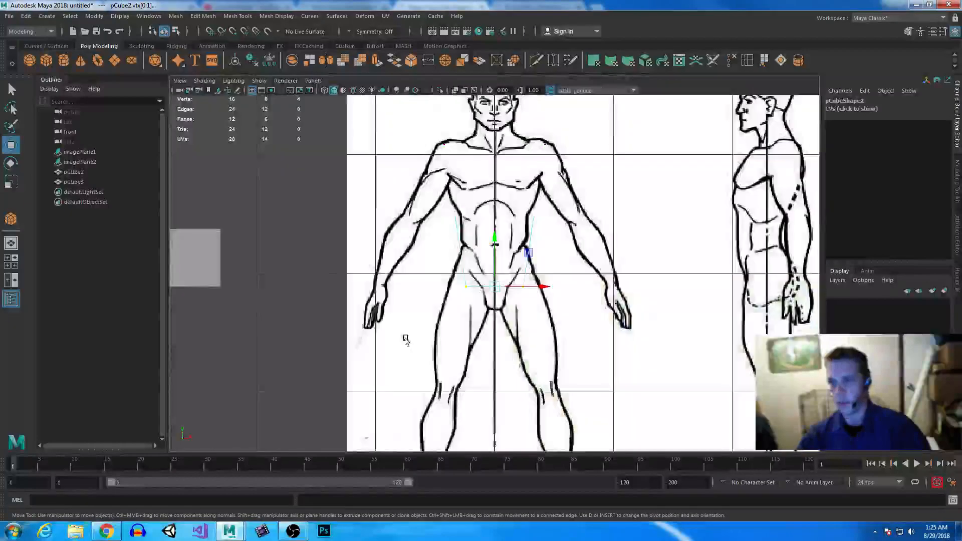
Duplicate the spare cube and place the copy over the shoulder at about 0.447 in X and 0.919 in Y.
left_click(217, 256)
key("ctrl+d")
left_click_drag(193, 259, 547, 170)
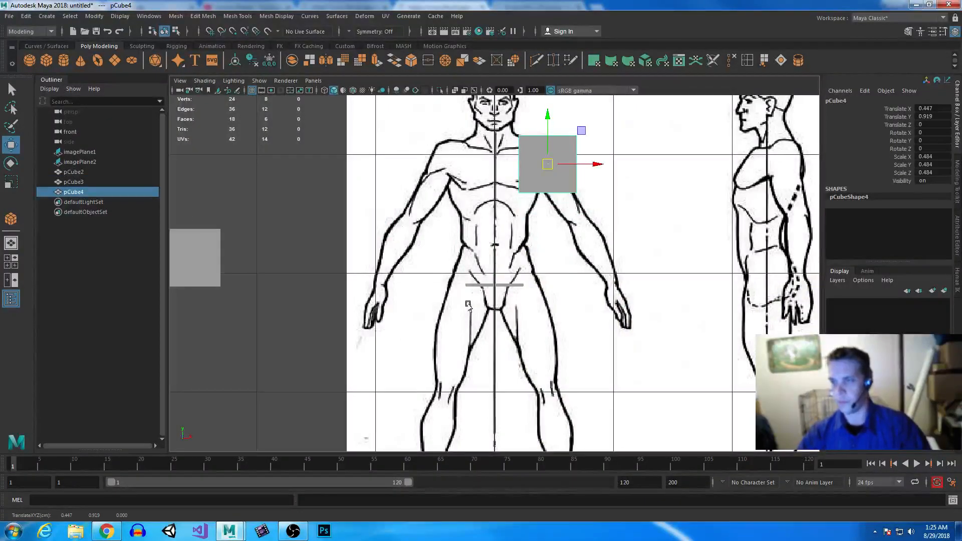
Push the front reference image plane back behind the cubes to about -6.196 in Z.
left_click(598, 332)
key("space")
key("space")
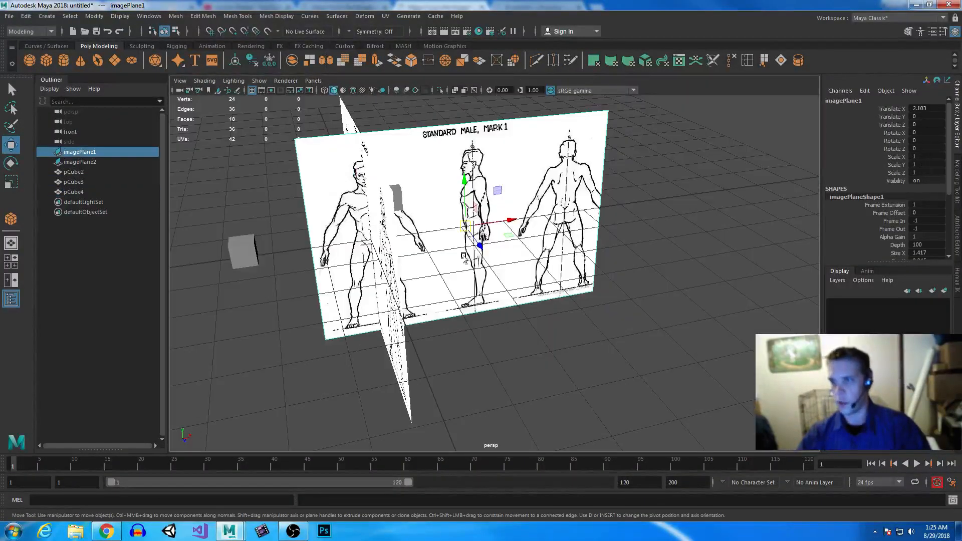
left_click_drag(479, 245, 418, 157)
left_click_drag(498, 322, 547, 313, "alt")
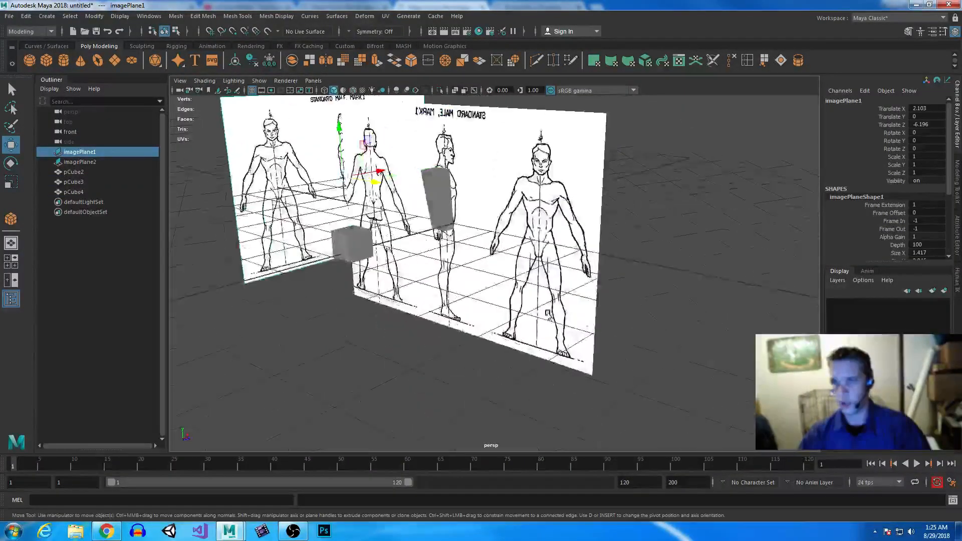
key("space")
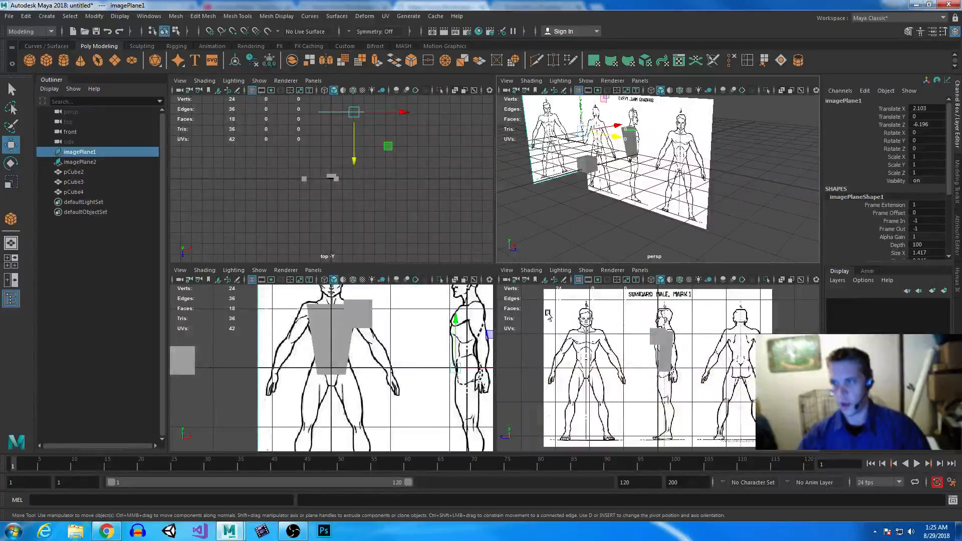
left_click(587, 353)
left_click_drag(589, 176, 497, 224, "alt")
key("space")
key("space")
key("space")
Fit the shoulder cube to the upper arm: scale about 0.367 by 0.172 by 0.172, rotate Z about -57.692, position about 0.557, 0.674.
left_click(503, 203)
left_click(546, 163)
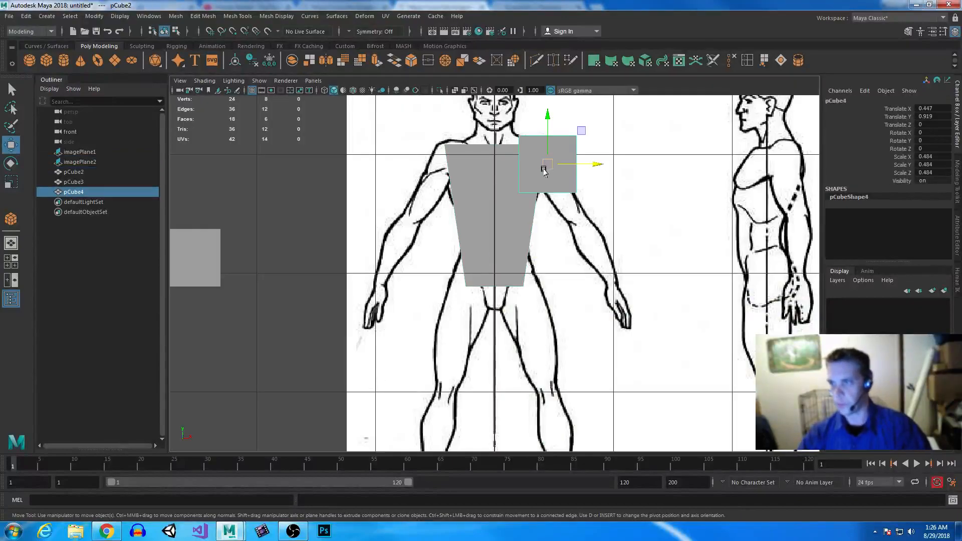
key("r")
left_click_drag(548, 166, 594, 236)
key("e")
key("r")
key("w")
left_click_drag(547, 164, 560, 195)
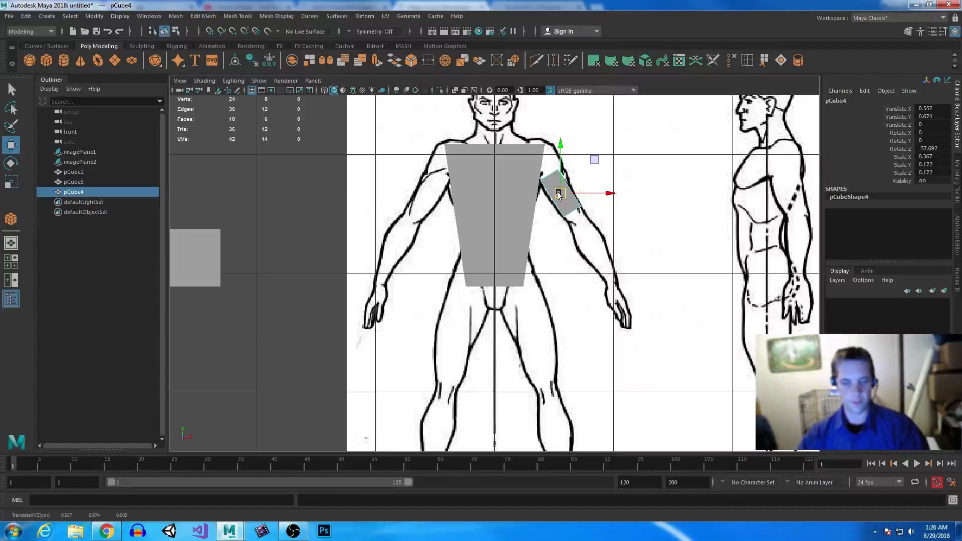
Duplicate the upper-arm cube onto the forearm at about 0.852, 0.202 and lengthen it to about 0.454 in X.
key("ctrl+d")
left_click_drag(559, 195, 622, 291)
key("r")
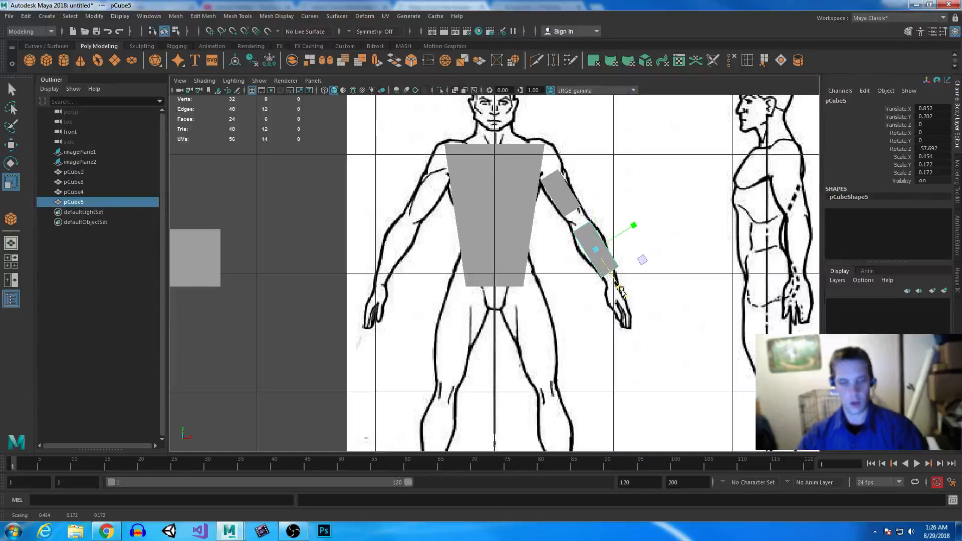
Duplicate the forearm cube onto the hand at about 1.063, -0.195 and shrink it to about 0.265 in X and 0.124 in Y.
key("ctrl+d")
key("w")
left_click_drag(597, 250, 621, 298)
key("r")
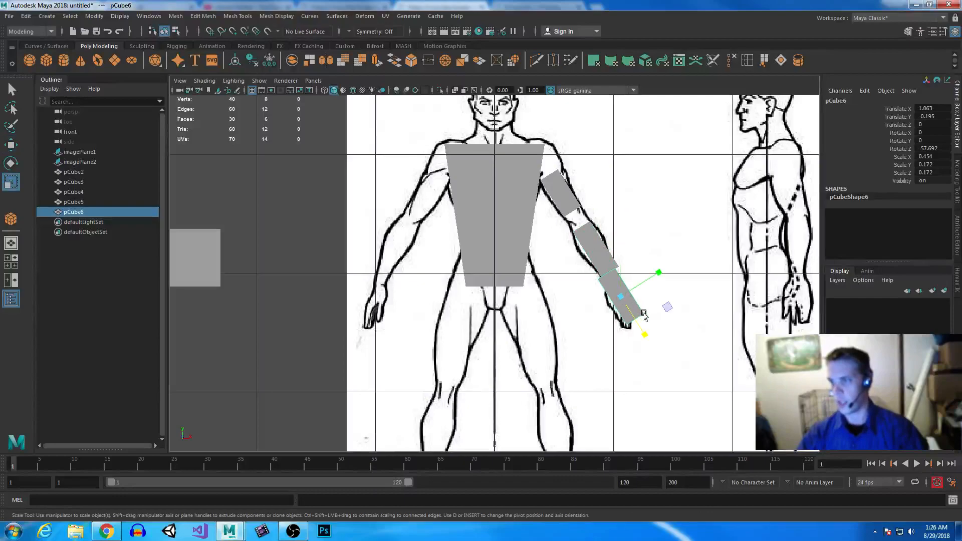
left_click_drag(645, 334, 621, 327)
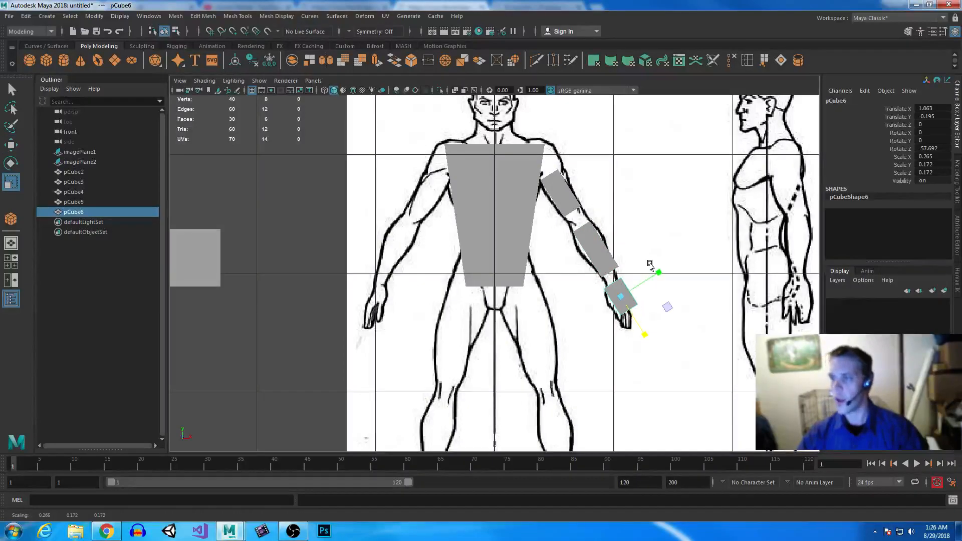
left_click_drag(655, 273, 623, 261)
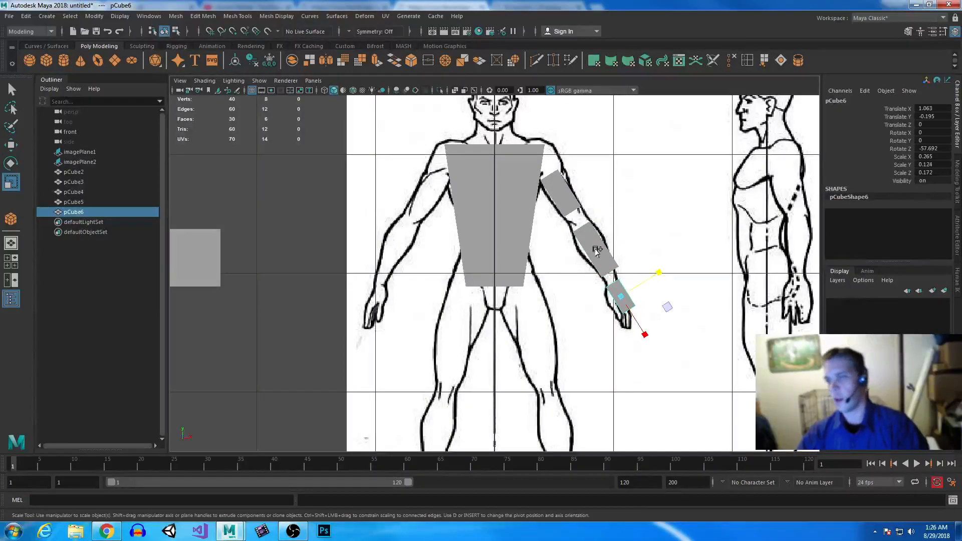
Group the hand, forearm and upper-arm cubes and center the group's pivot.
left_click(597, 249, "shift")
left_click(558, 198, "shift")
key("ctrl+g")
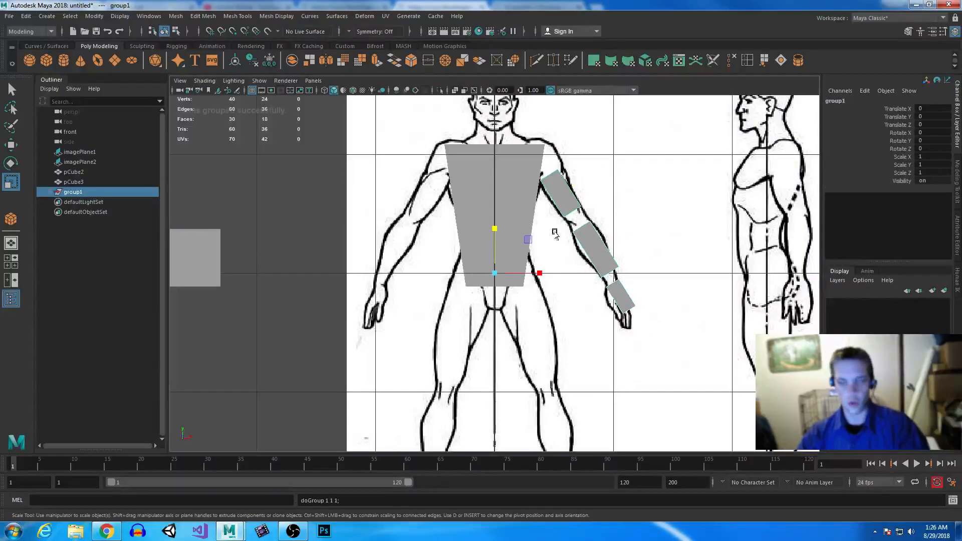
left_click(238, 61)
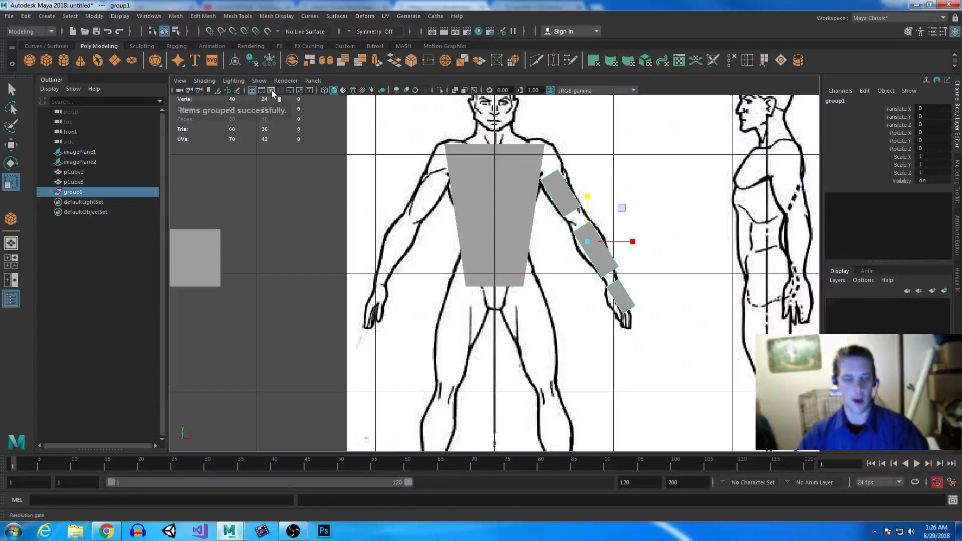
Rotate the arm group about 56.895 degrees in Z into a T-pose and move it to about 0.308, 0.683 at the shoulder.
key("e")
left_click_drag(592, 196, 624, 161)
key("w")
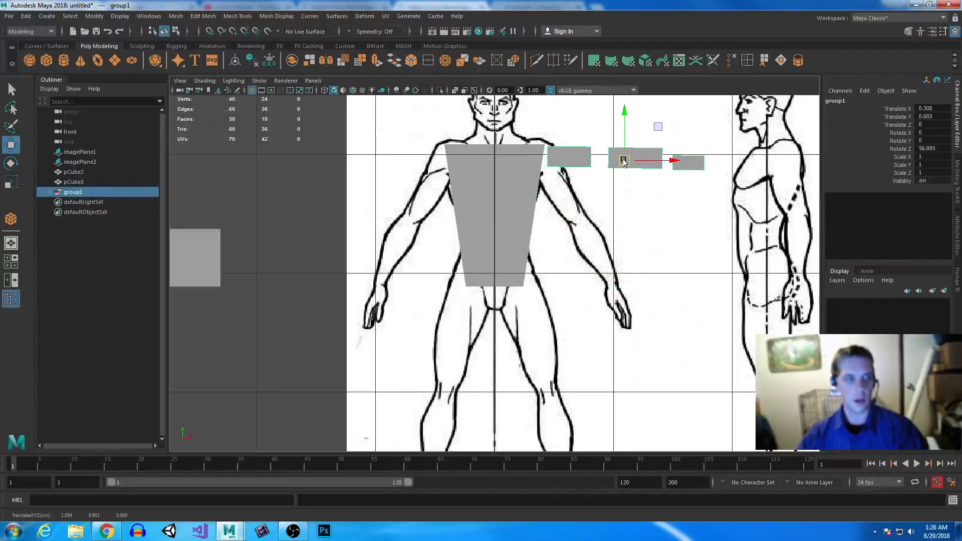
Switch to Chrome, browse the Humans blueprints on the-blueprints.com and open the Athletic Male vector drawing as a T-pose example.
left_click(106, 531)
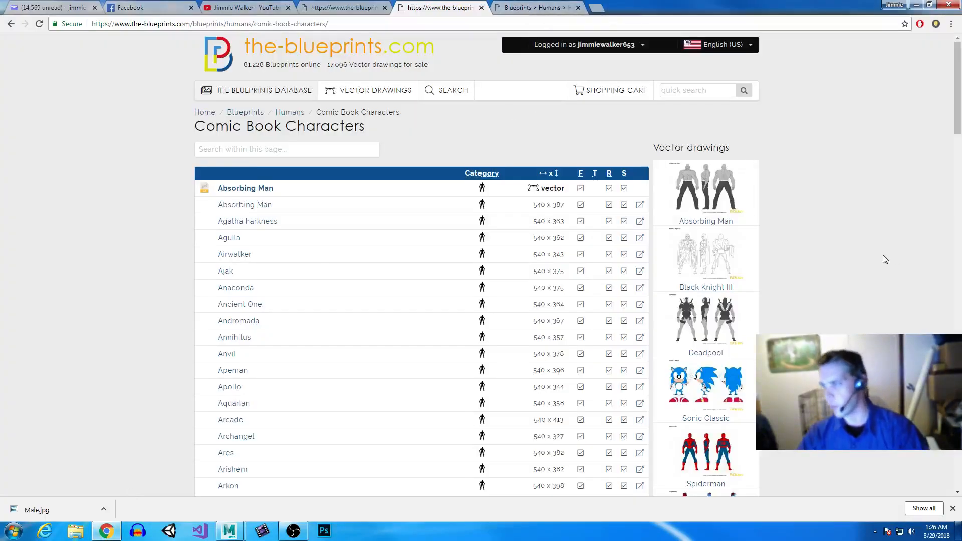
scroll(877, 263, "down", 8)
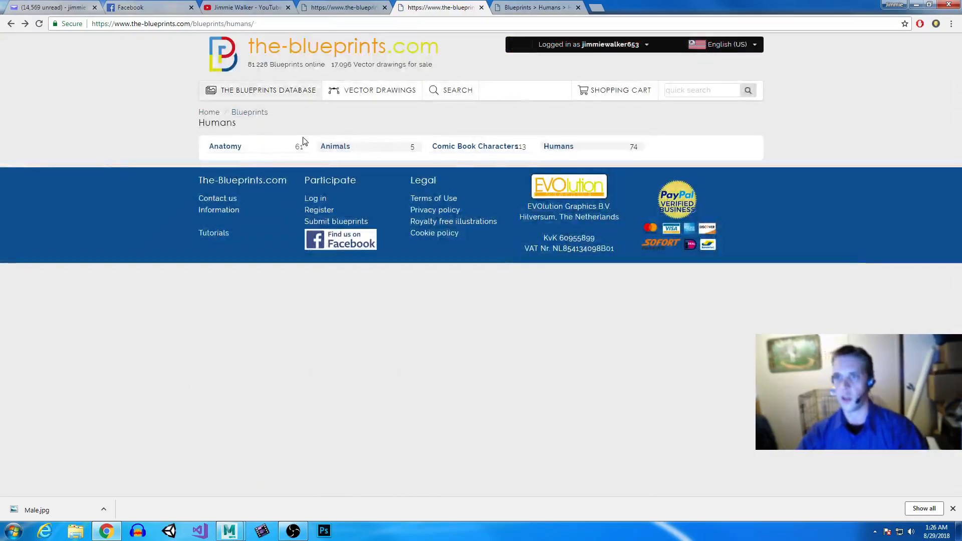
left_click(571, 148)
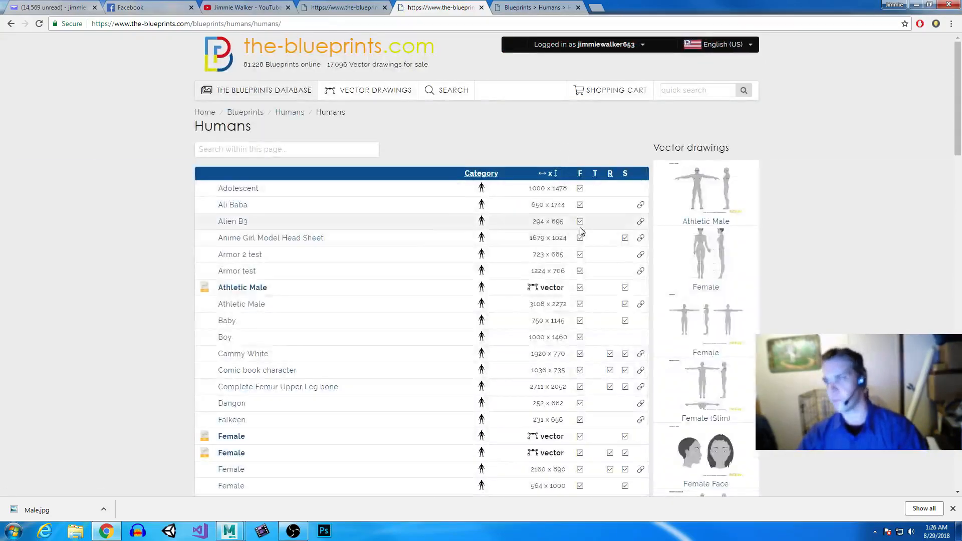
left_click(720, 188)
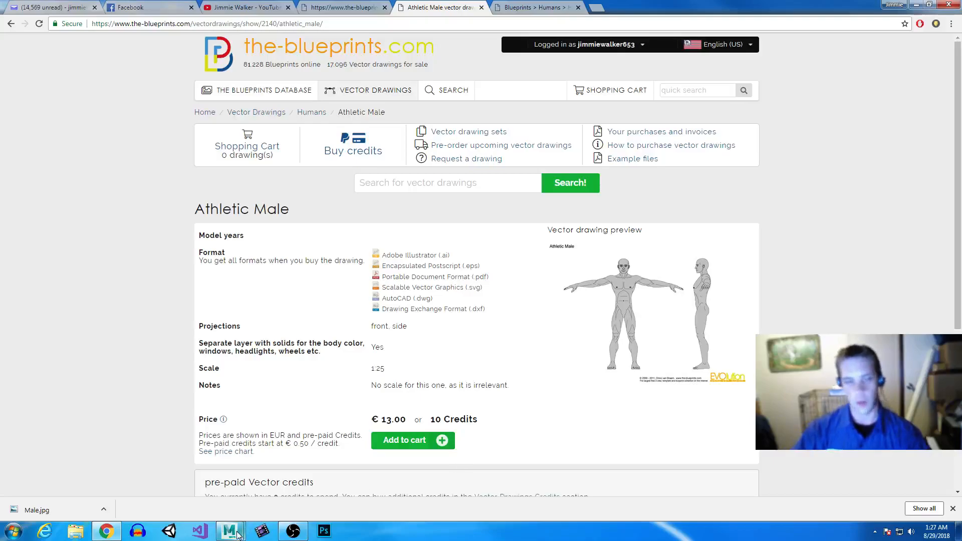
Switch back to Maya, group the arm group again and create a mirrored duplicate with Scale X at -1 for the opposite arm.
mouse_move(231, 531)
left_click(260, 490)
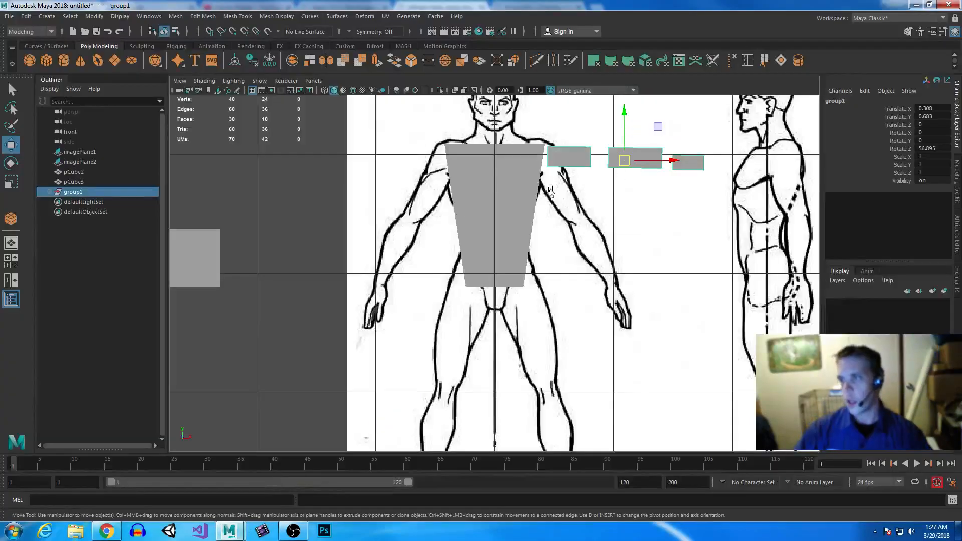
key("ctrl+g")
key("ctrl+shift+d")
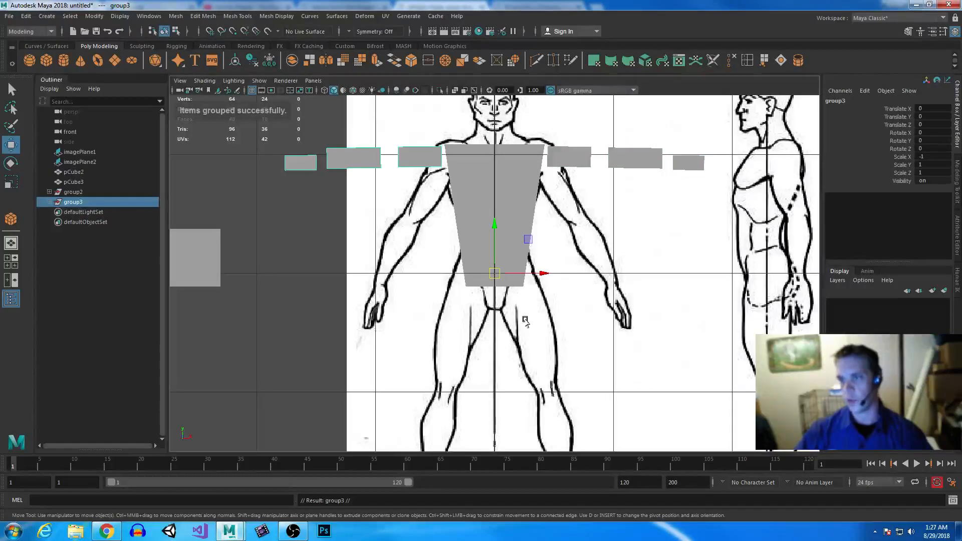
Duplicate the spare cube onto the head at about 0.004, 1.428 and narrow it to about 0.322 in X.
left_click(209, 270)
middle_click_drag(345, 307, 377, 287, "alt")
scroll(377, 286, "down", 3)
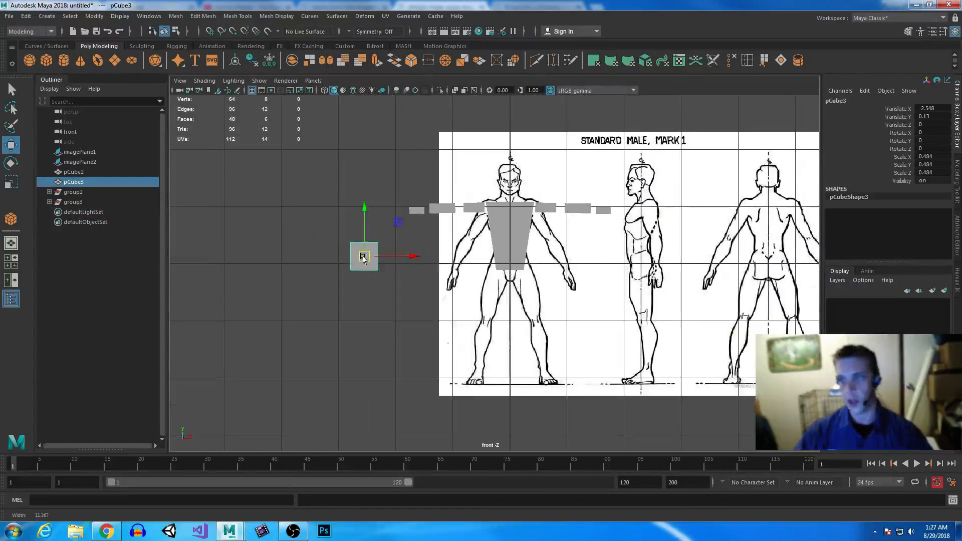
key("ctrl+d")
left_click_drag(361, 261, 539, 181)
key("r")
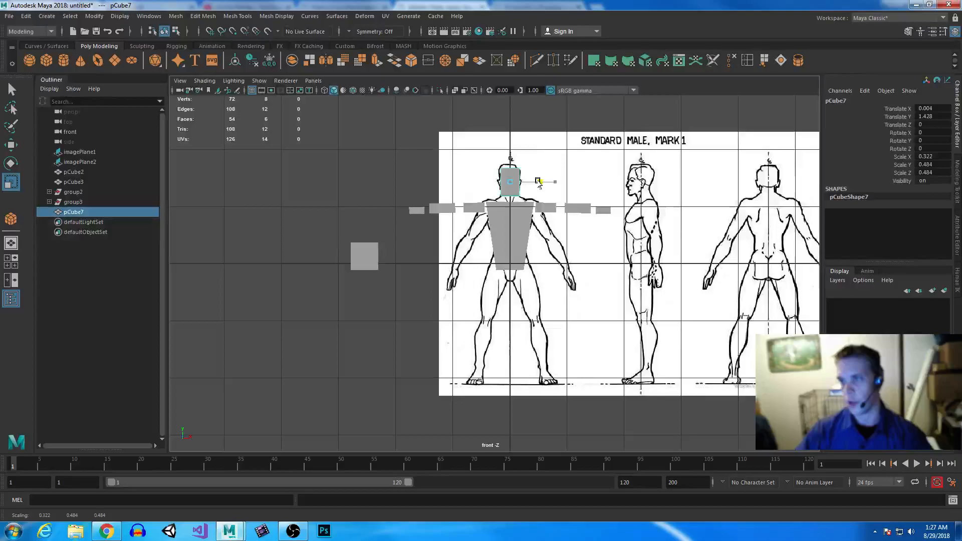
Align the head cube with the side profile at about -0.189 in Z and reduce its depth to about 0.382.
key("space")
key("space")
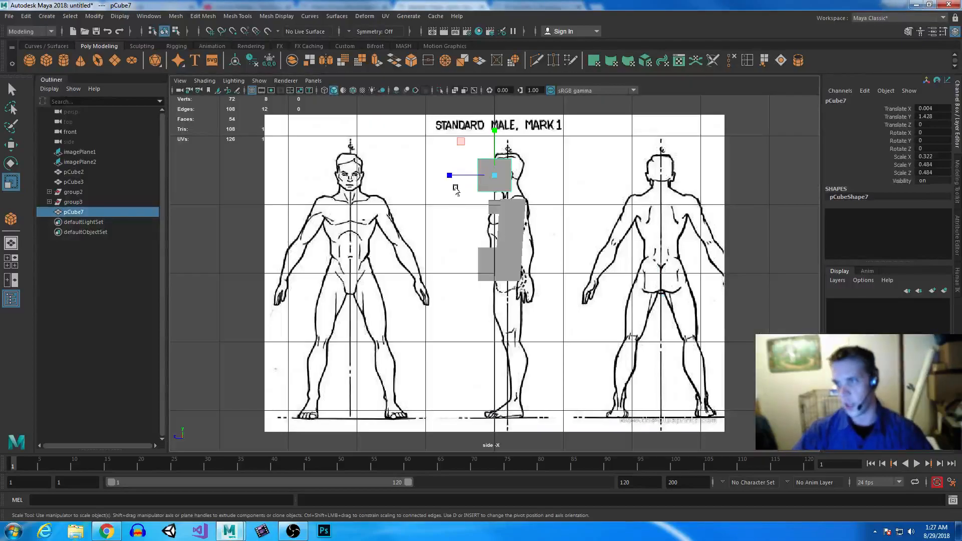
key("w")
left_click_drag(453, 177, 473, 178)
key("r")
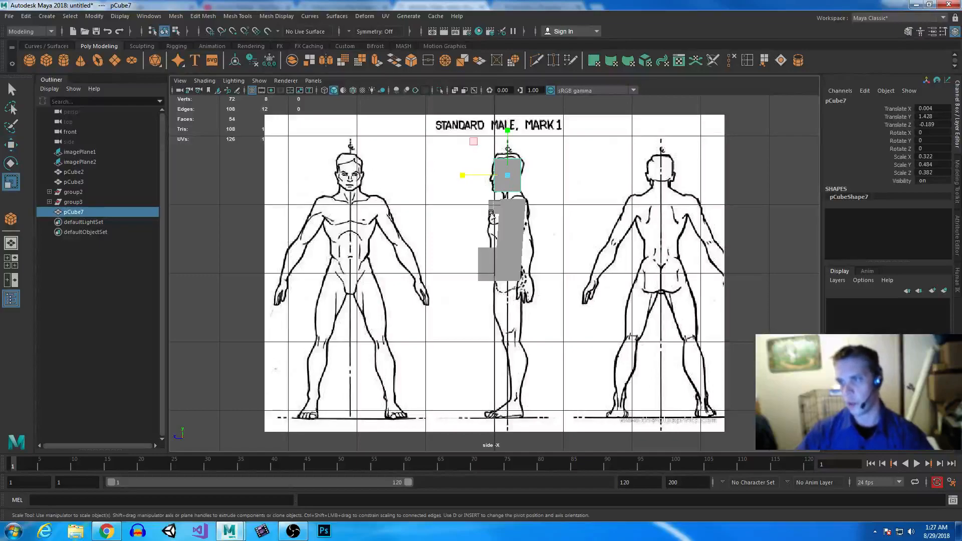
Move the cubes of both arms back in the side view to about -0.27 in Z, in line with the torso.
left_click(494, 208)
key("w")
left_click_drag(464, 210, 481, 210)
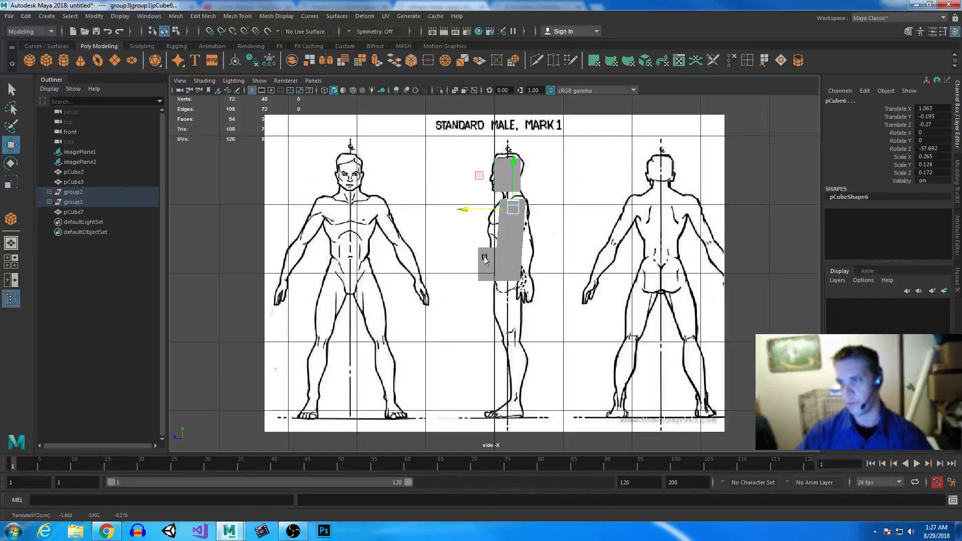
Move the spare cube to thigh height at about -0.431 in Y and -0.197 in Z, and scale its depth to about 0.382.
left_click(482, 262)
left_click_drag(500, 265, 472, 303)
key("r")
key("space")
key("space")
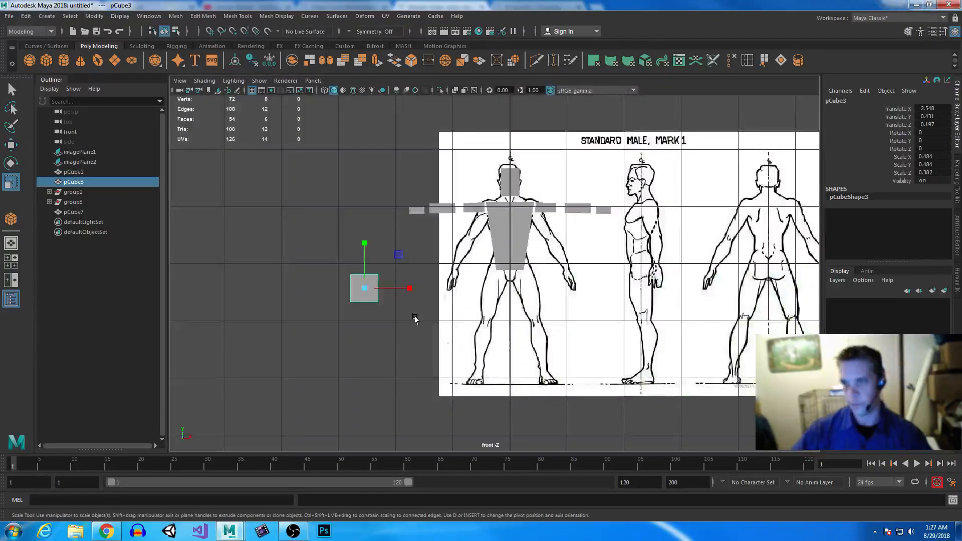
Fit the spare cube over the thigh at about -0.285 in X, rotate Z about -15.356, and scale about 0.274 in X, 0.629 in Y.
key("w")
left_click_drag(412, 292, 538, 294)
key("r")
key("e")
key("r")
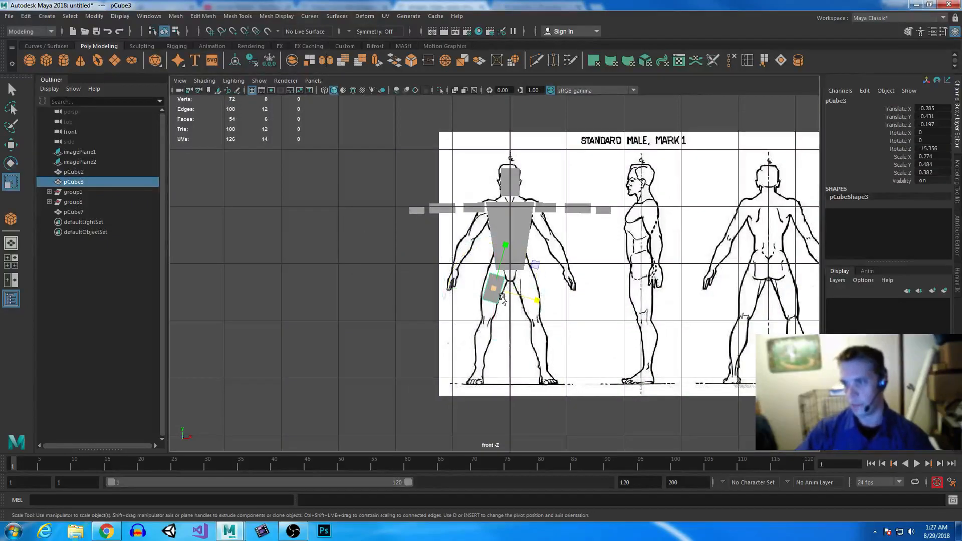
left_click_drag(506, 246, 510, 238)
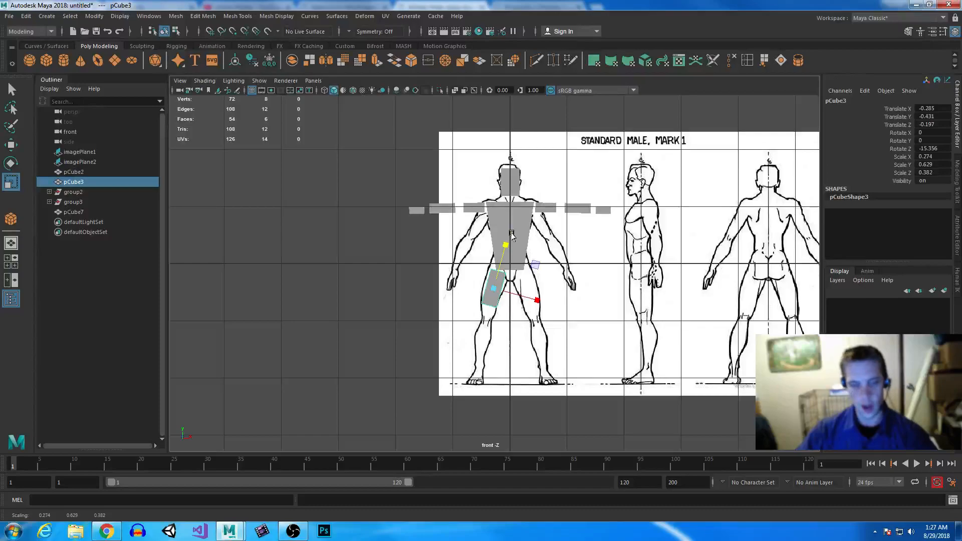
Duplicate the thigh cube onto the lower leg, rotate it to about -10.565 in Z and lengthen it to about 0.722 in Y.
key("ctrl+d")
key("w")
left_click_drag(494, 293, 481, 340)
key("e")
left_click_drag(521, 303, 491, 291)
key("r")
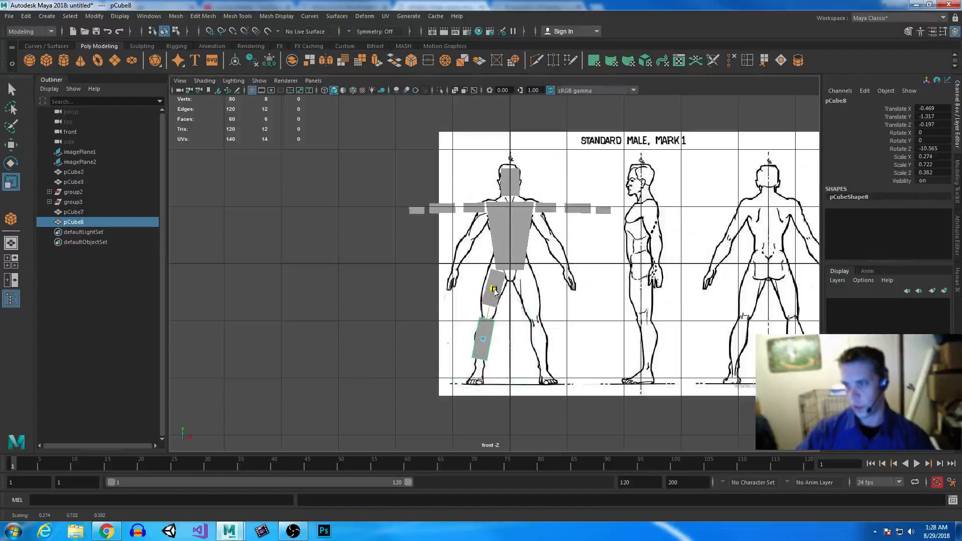
key("w")
left_click_drag(483, 339, 483, 345)
Lengthen the thigh cube to about 0.74 in Y and lower it to about -0.484 in Y.
left_click(494, 294)
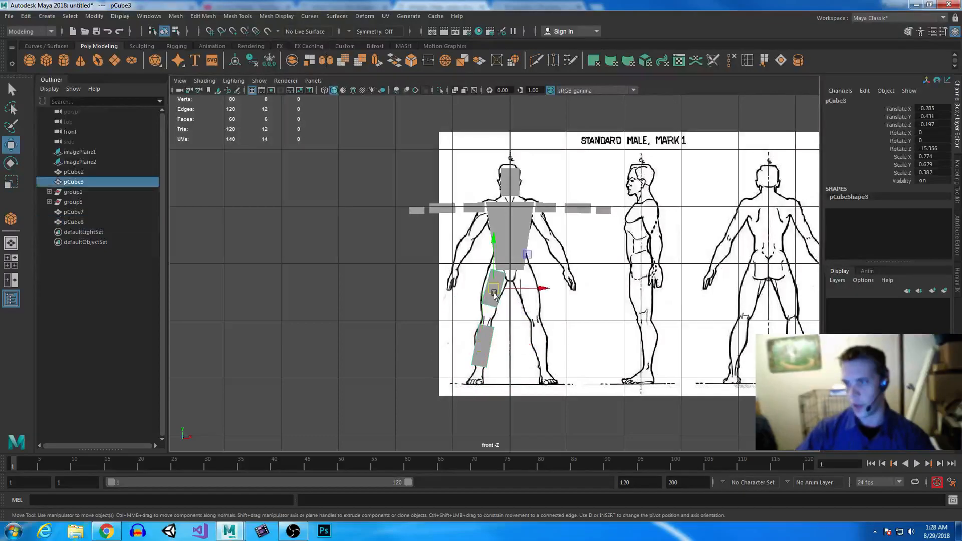
key("r")
left_click_drag(503, 250, 508, 239)
key("w")
left_click_drag(492, 296, 492, 299)
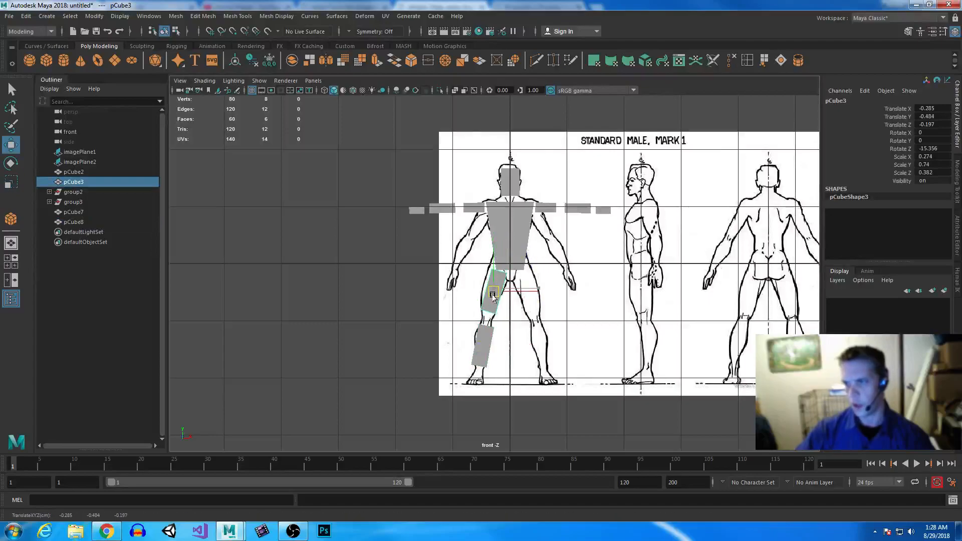
Fit the lower-leg cube to the side reference at about -0.291 in Z with its depth scaled to about 0.267.
key("space")
key("space")
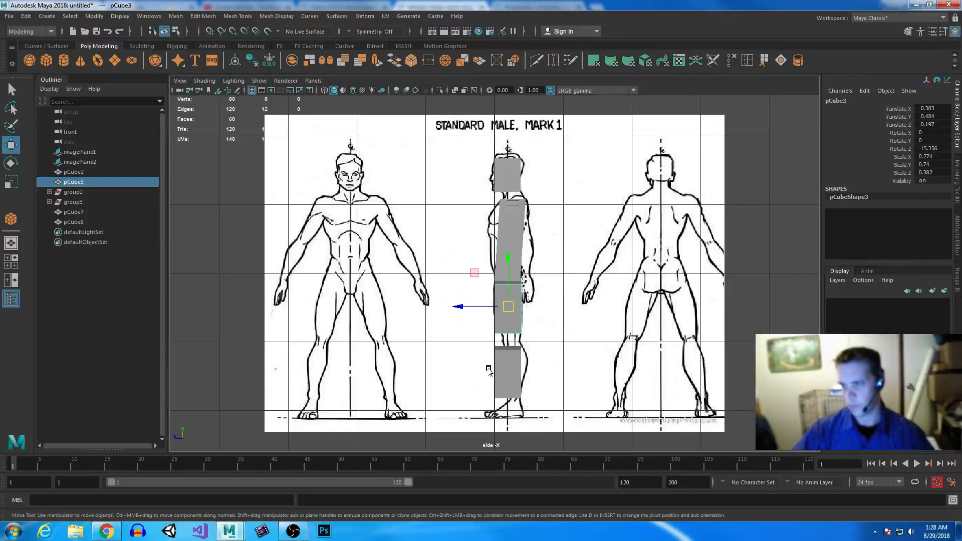
left_click(508, 373)
mouse_move(462, 372)
left_mouse_down()
mouse_move(484, 373)
mouse_move(470, 373)
left_mouse_up()
key("r")
key("w")
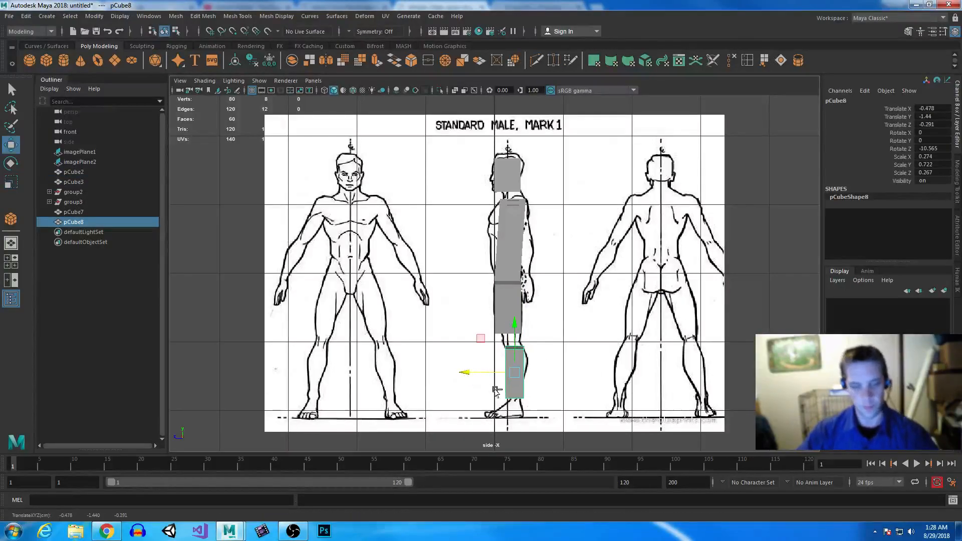
Duplicate the lower-leg cube as a foot at about -2.008 Y, -0.197 Z, rotated about 1.205 in Z, scaled about 0.224 Y and 0.407 Z.
key("ctrl+d")
left_click_drag(517, 382, 513, 421)
key("r")
left_click_drag(511, 368, 467, 411)
key("e")
key("r")
key("w")
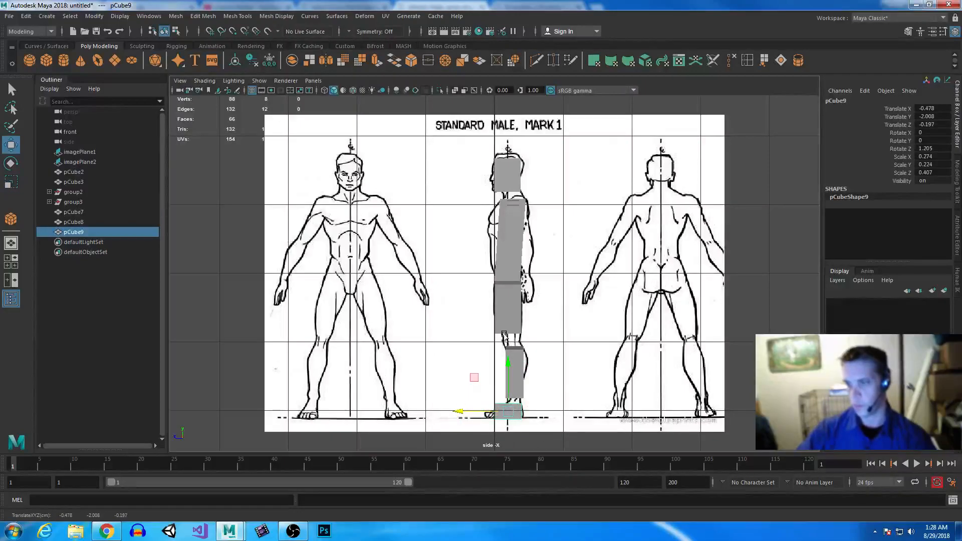
Align the foot cube with the ankle in the front view by moving it to about -0.618 in X.
key("space")
key("space")
key("space")
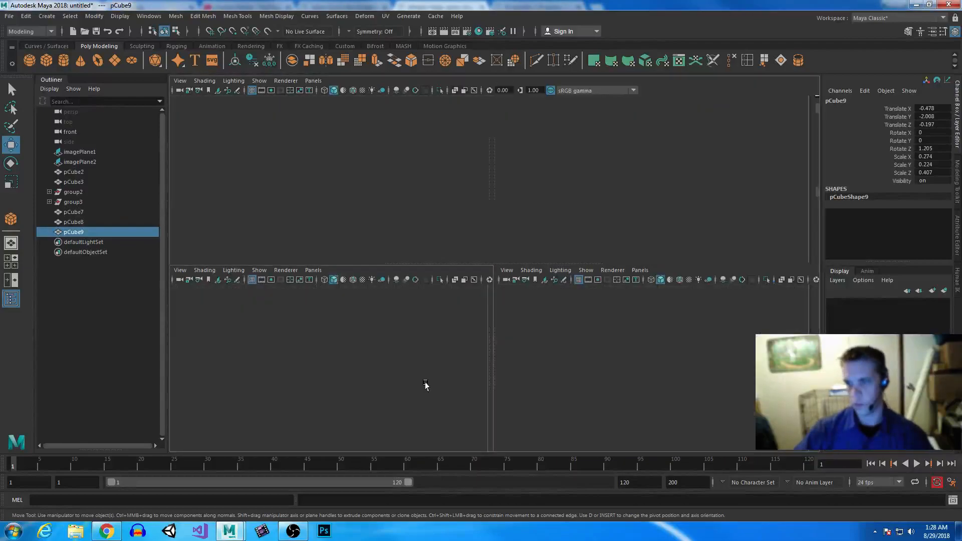
key("space")
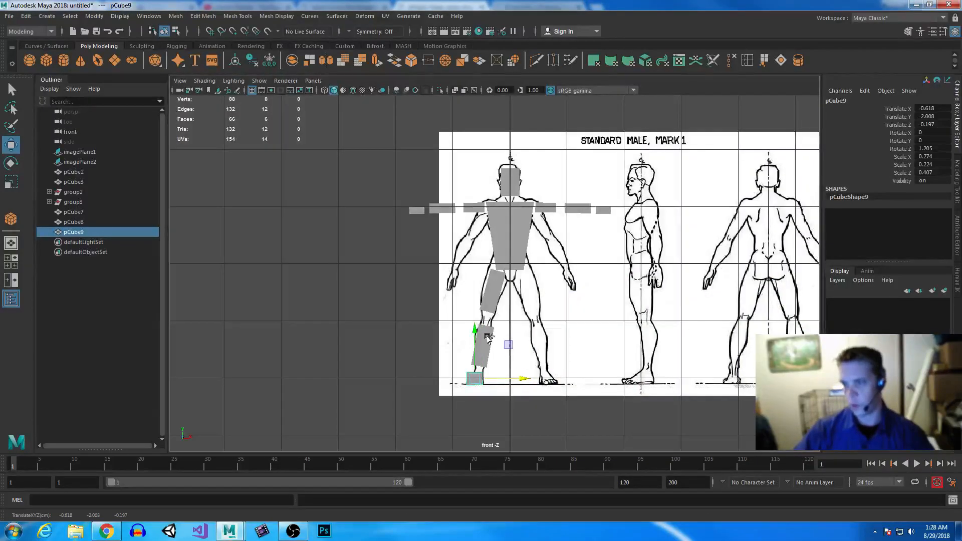
Group the thigh, lower-leg and foot cubes, and make a mirrored duplicate of the group for the opposite leg.
left_click(489, 343, "shift")
left_click(497, 291, "shift")
key("ctrl+g")
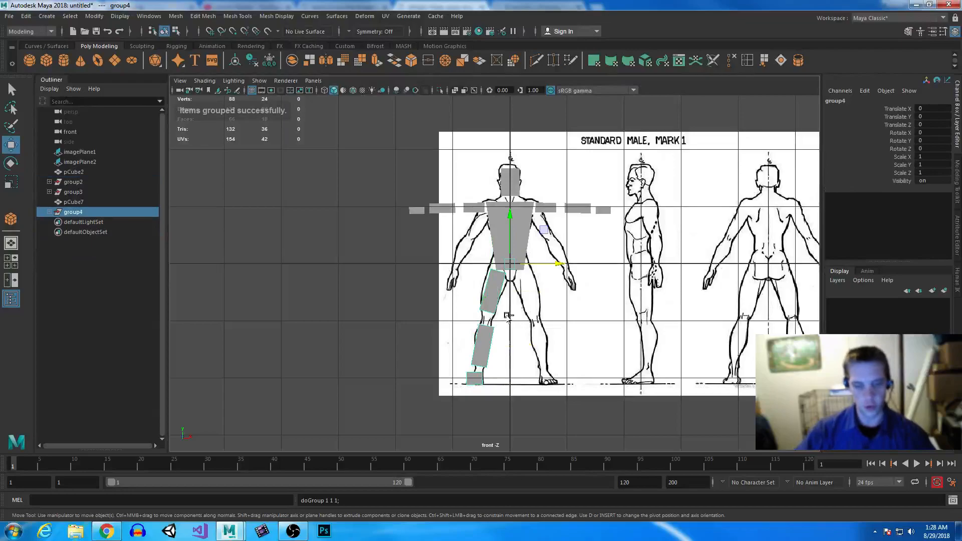
key("ctrl+shift+d")
left_click(331, 338)
middle_click_drag(494, 331, 408, 332, "alt")
left_click_drag(278, 137, 480, 440)
Delete the front and side reference image planes from the scene.
left_click(599, 249)
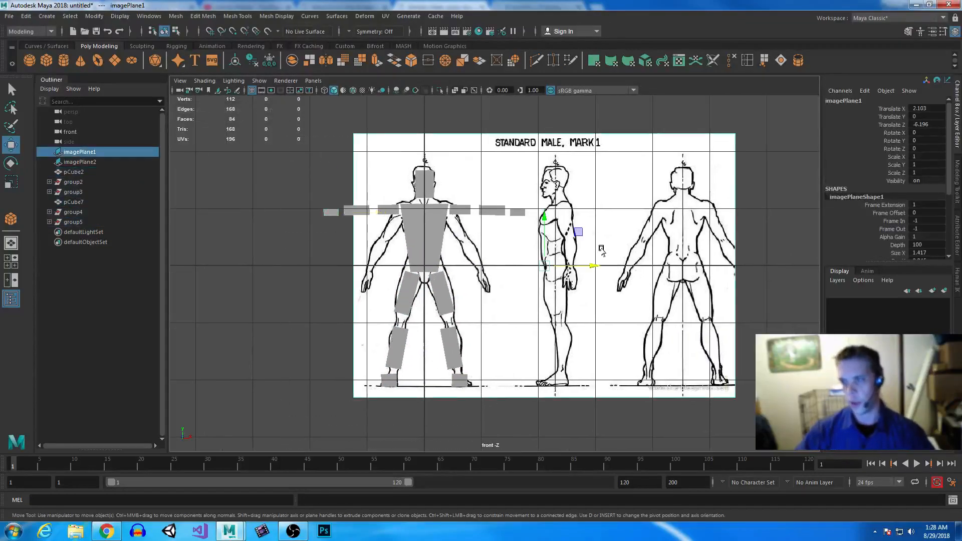
key("Delete")
key("space")
key("space")
left_click_drag(644, 215, 351, 203, "alt")
left_click(340, 201)
key("Delete")
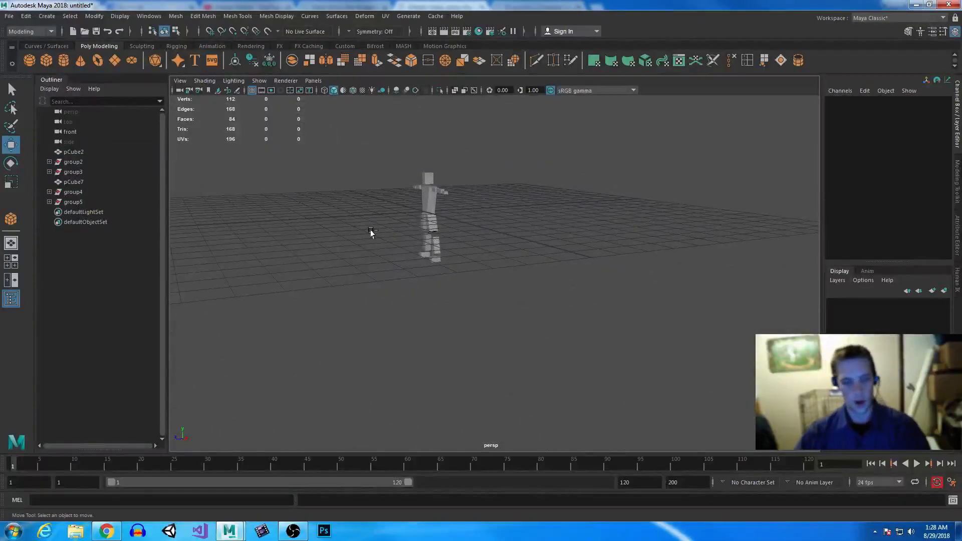
Save the scene as quickRig.mb in the project's scenes folder, replacing the existing file.
key("ctrl+s")
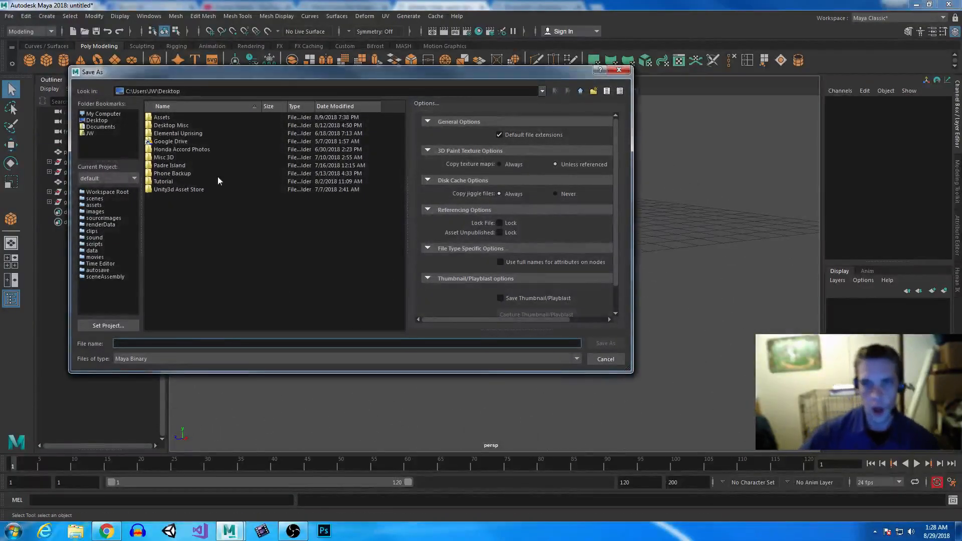
left_click(93, 199)
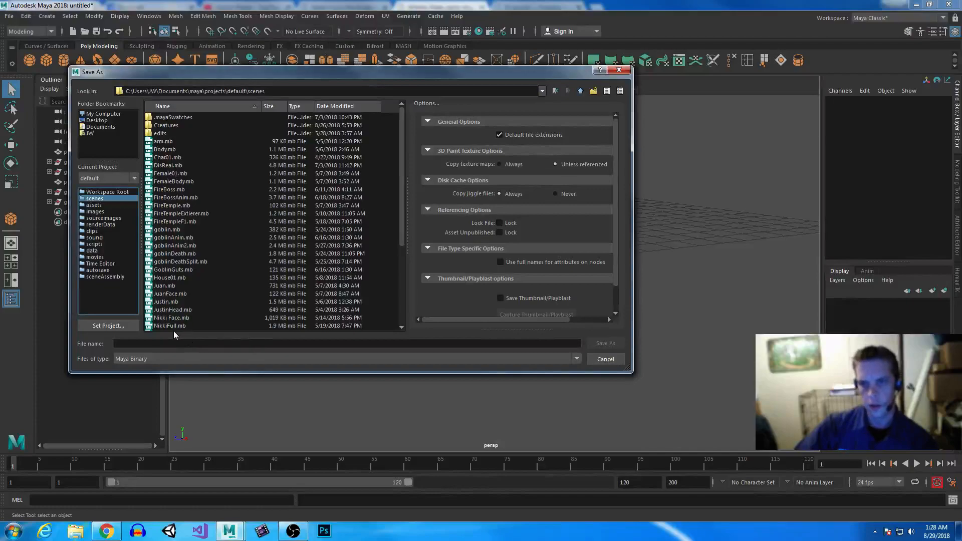
left_click_drag(403, 197, 410, 289)
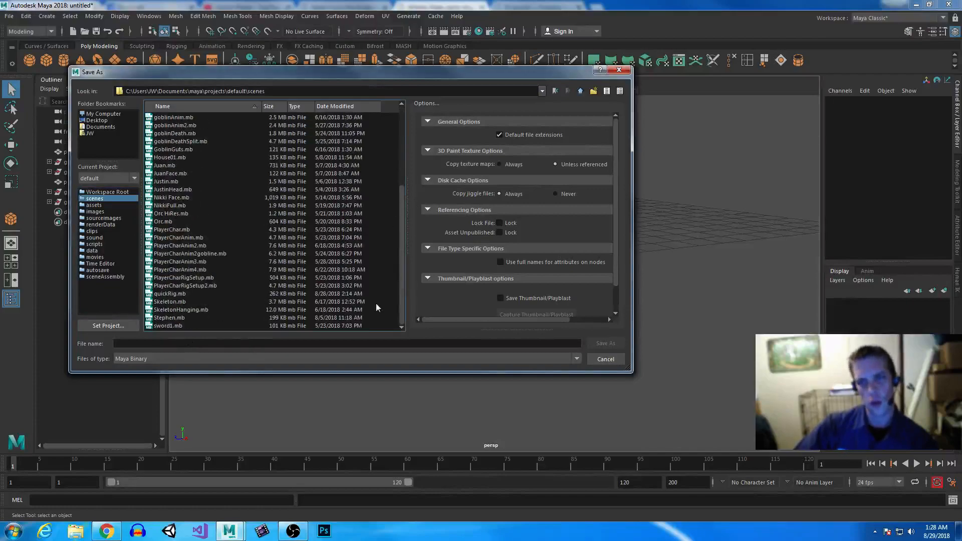
left_click(168, 294)
left_click(604, 344)
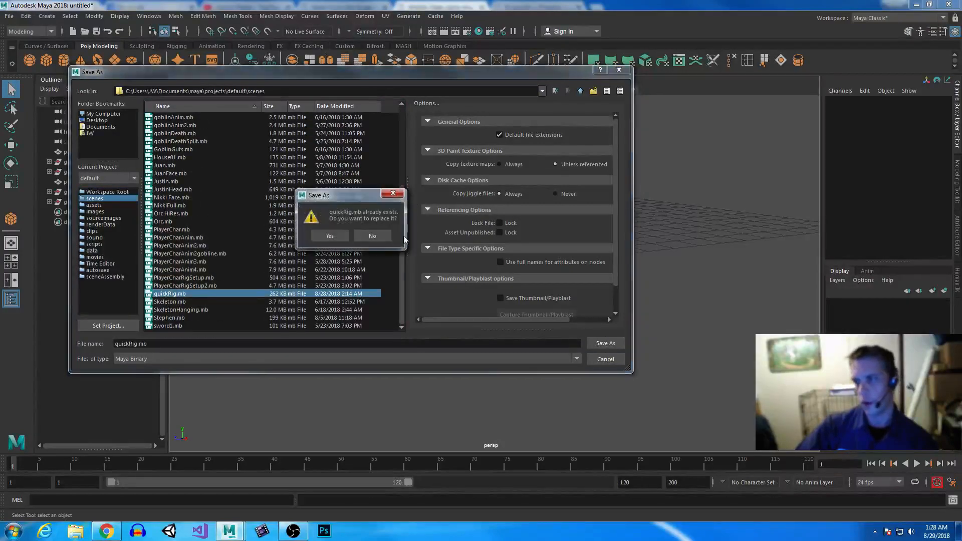
left_click(328, 237)
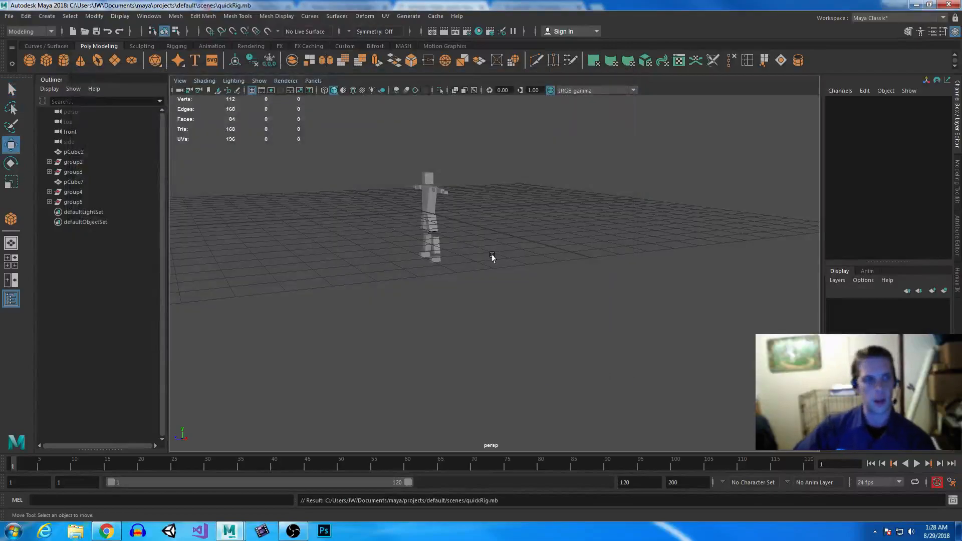
Duplicate the hand cube beyond its outer end in the top view and flatten the copy to about 0.025 in Z as a finger.
scroll(439, 236, "up", 4)
left_click_drag(439, 235, 508, 316, "alt")
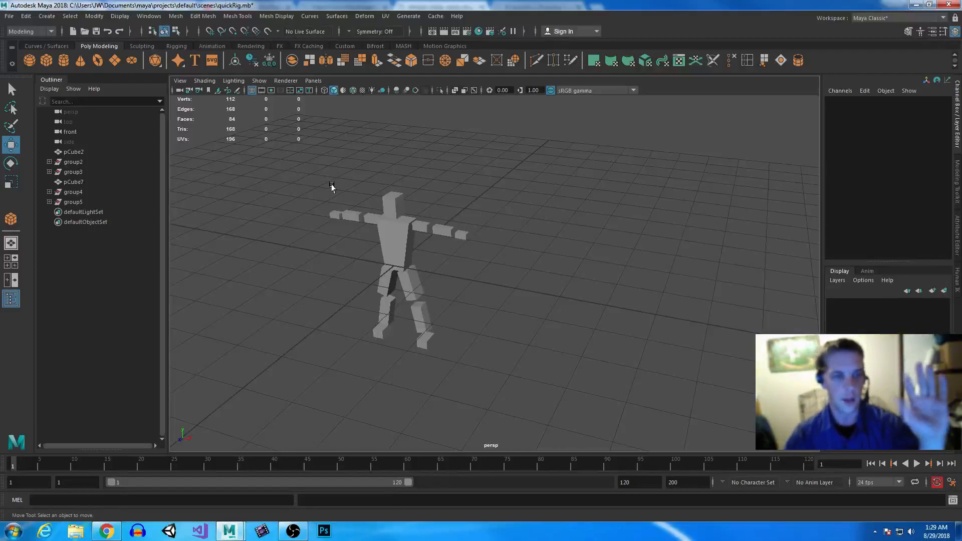
left_click(464, 235)
key("space")
key("space")
scroll(620, 335, "up", 3)
middle_click_drag(606, 255, 454, 235, "alt")
scroll(454, 234, "up", 8)
middle_click_drag(432, 264, 767, 369, "alt")
scroll(426, 235, "up", 4)
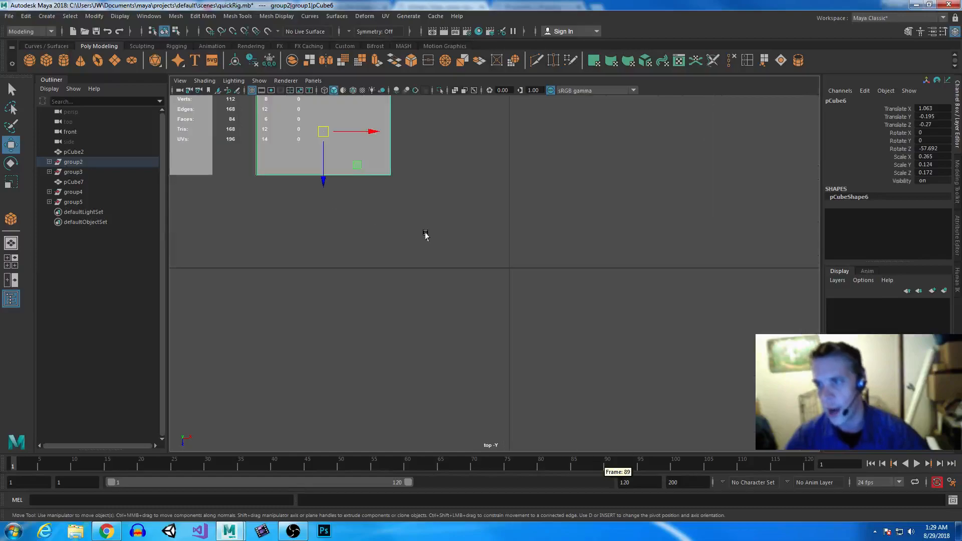
middle_click_drag(426, 236, 483, 273, "alt")
key("ctrl+d")
left_click_drag(525, 264, 664, 280)
key("r")
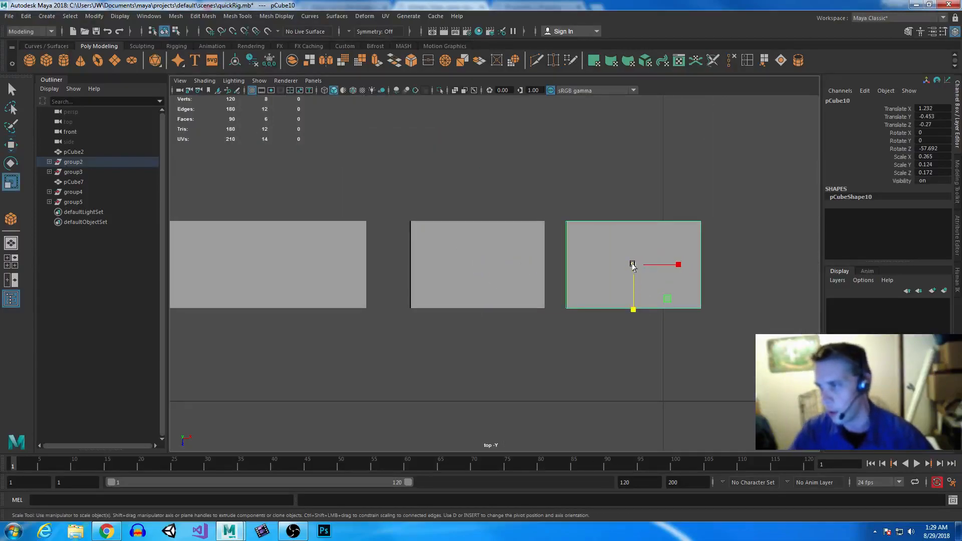
left_click_drag(633, 310, 654, 268)
Shorten the hand by moving its outer vertices inward, and place the finger at about 1.124 X, -0.288 Y, -0.338 Z, scaled about 0.118 in X.
left_click(509, 245)
right_click_drag(509, 244, 461, 243)
left_click_drag(518, 187, 560, 327)
key("w")
left_click_drag(591, 265, 544, 265)
left_click(638, 268)
left_click_drag(633, 268, 533, 230)
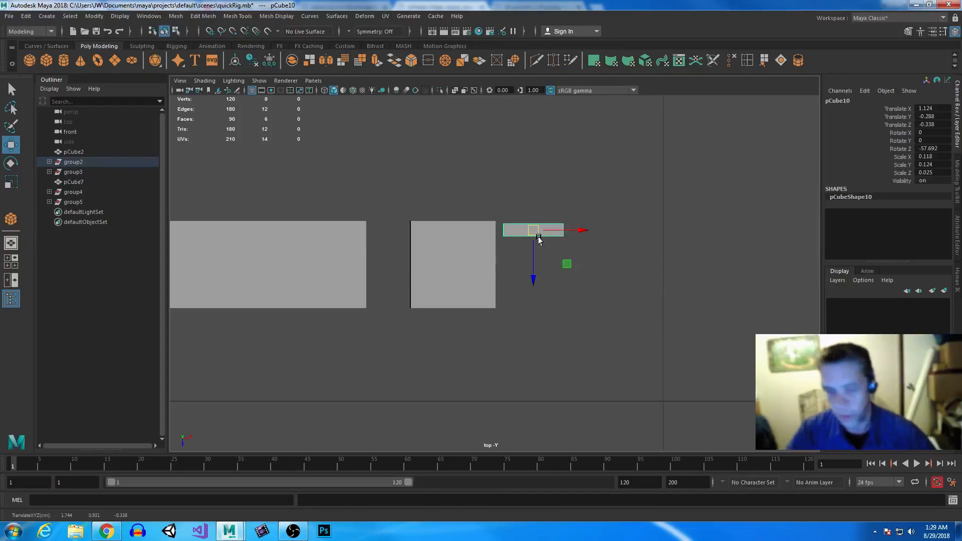
Undo the hand and finger adjustments and delete the duplicated finger cube.
key("ctrl+z")
key("ctrl+z")
key("ctrl+z")
key("ctrl+z")
key("ctrl+z")
key("ctrl+z")
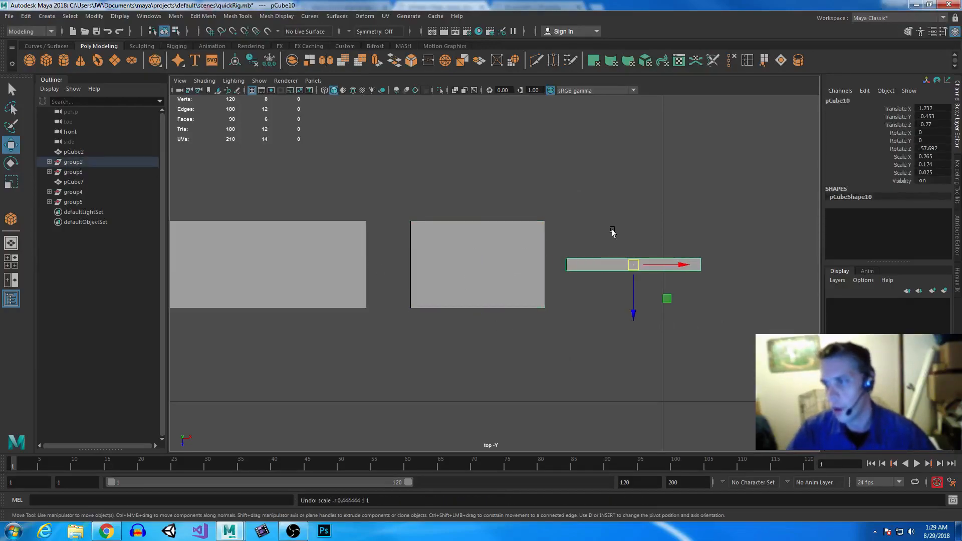
key("Delete")
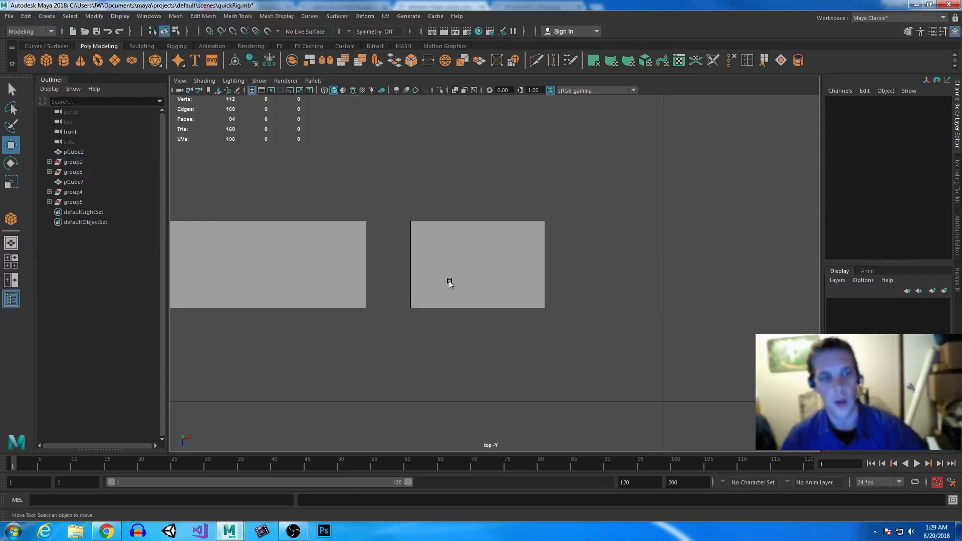
Select all the body cubes in the perspective view and combine them into a single mesh.
key("space")
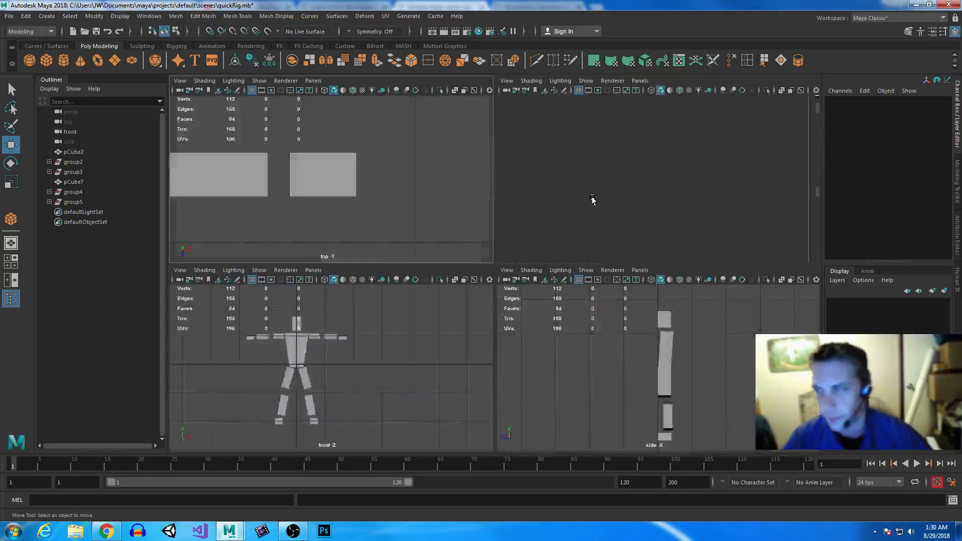
key("space")
left_click_drag(282, 148, 624, 465)
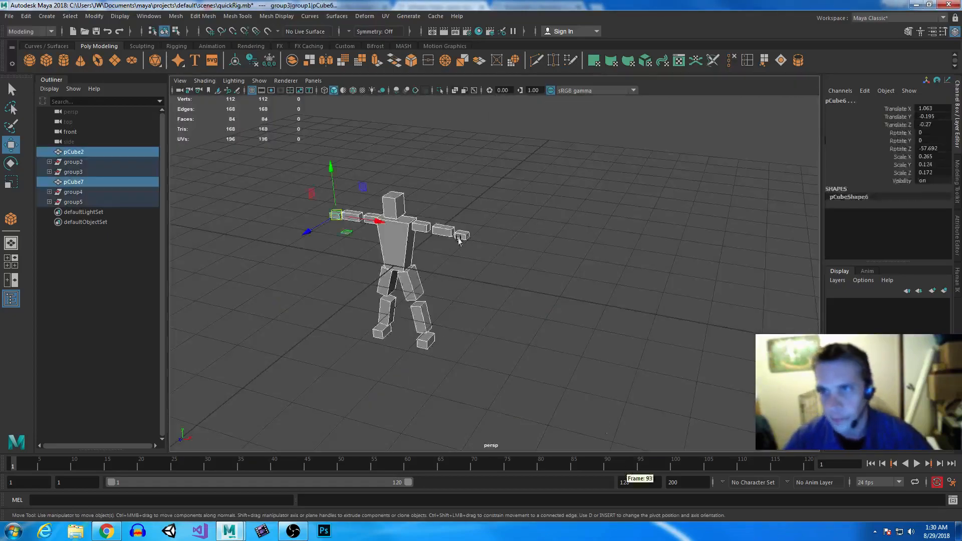
left_click(292, 60)
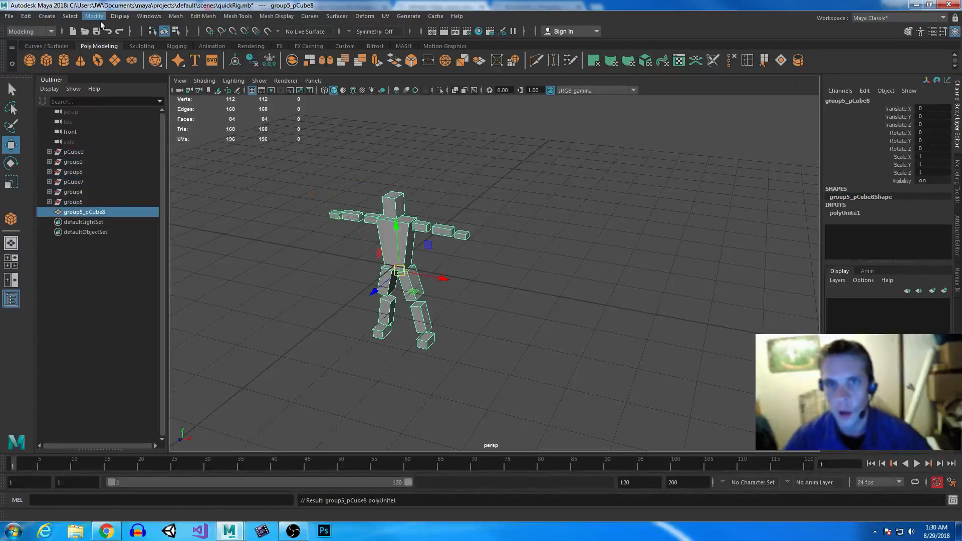
Delete the construction history of the combined body mesh.
left_click(25, 16)
mouse_move(101, 134)
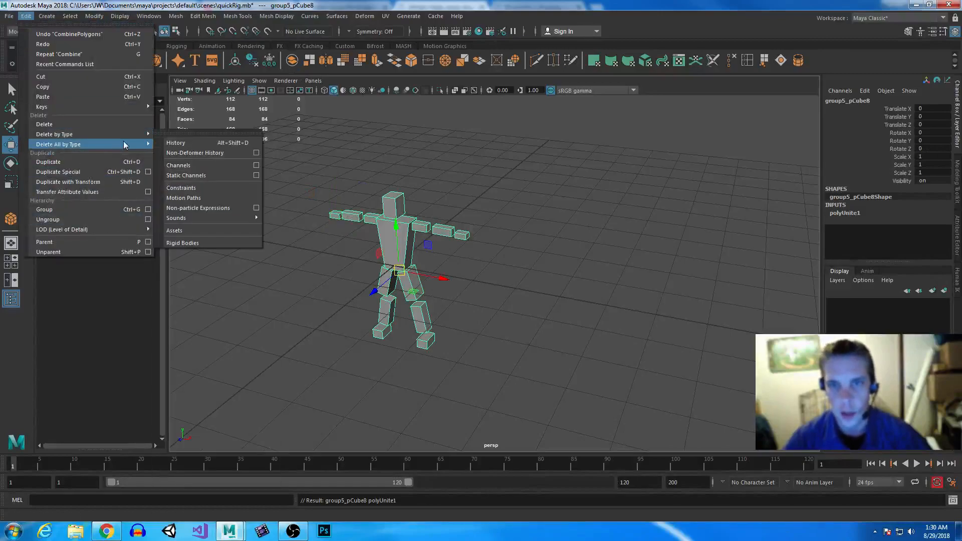
left_click(184, 136)
left_click(552, 299)
left_click_drag(552, 299, 534, 327, "alt")
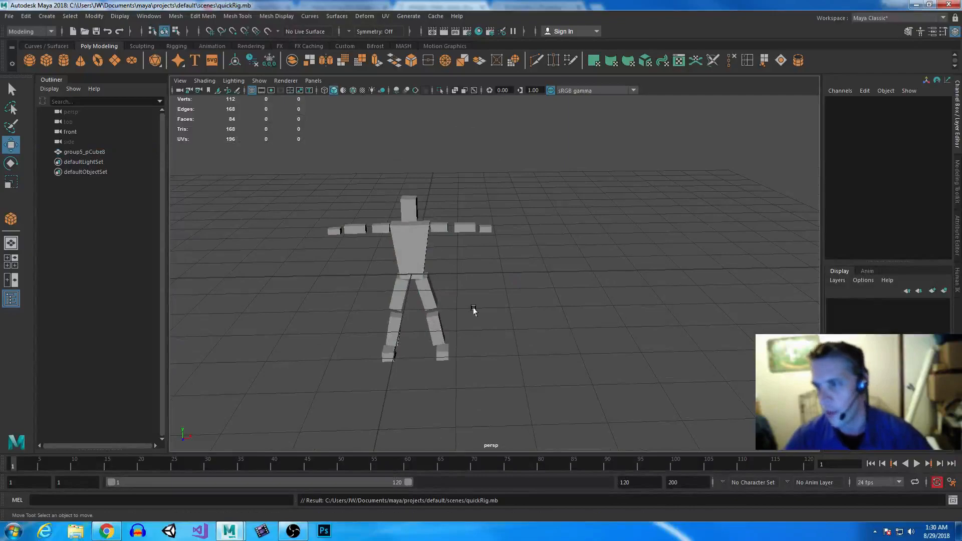
Raise the combined body mesh to about 2.076 in Y to lift it above the grid.
left_click_drag(475, 311, 421, 247, "alt")
left_click(421, 247)
left_click(579, 350)
left_click_drag(580, 351, 479, 338, "alt")
right_click_drag(664, 406, 526, 280, "alt")
left_click(465, 270)
left_click_drag(463, 229, 462, 176)
left_click_drag(521, 247, 477, 237, "alt")
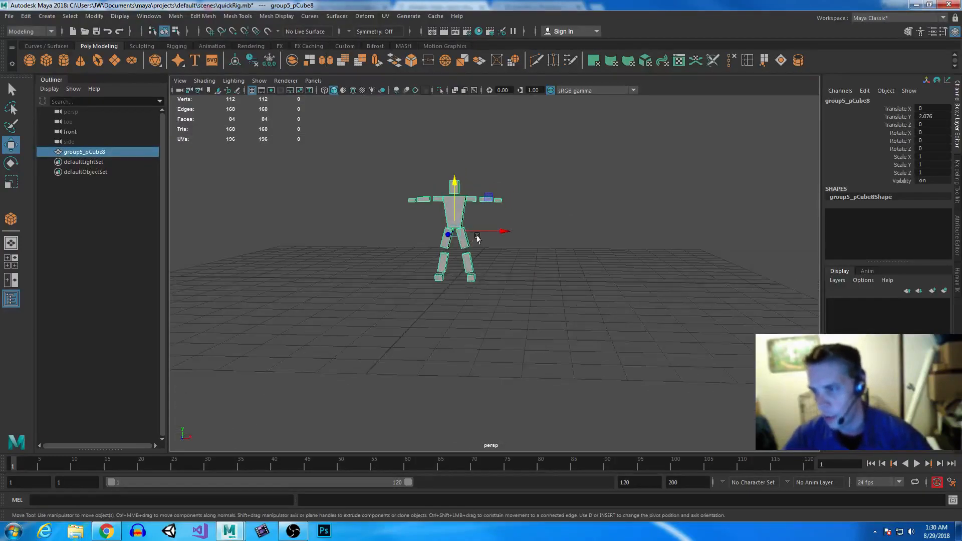
Fine-tune the body mesh's height to about 2.121 in Y so the feet rest on the grid, and save the scene.
scroll(477, 237, "up", 6)
middle_click_drag(410, 225, 483, 294, "alt")
left_click_drag(483, 295, 481, 272, "alt")
left_click_drag(465, 159, 466, 156)
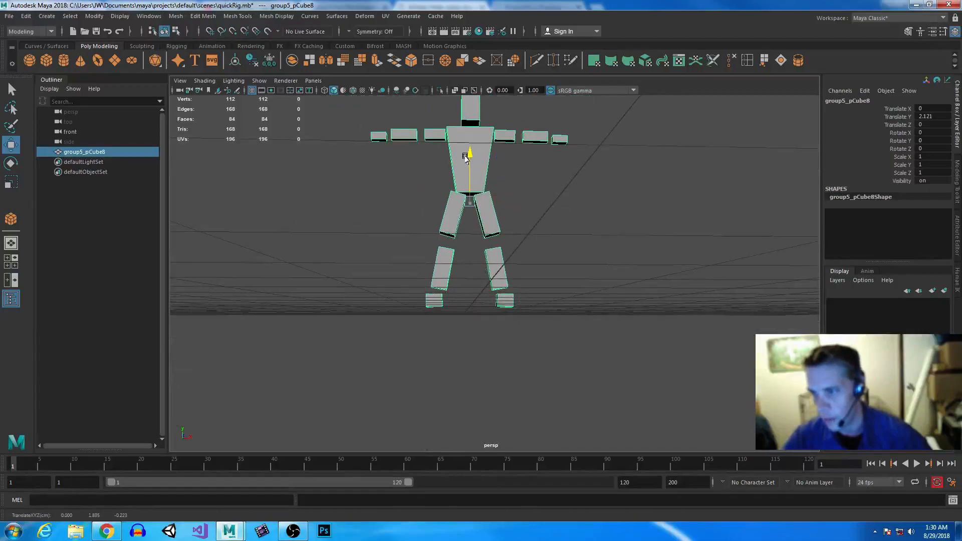
left_click_drag(615, 255, 589, 272, "alt")
key("ctrl+s")
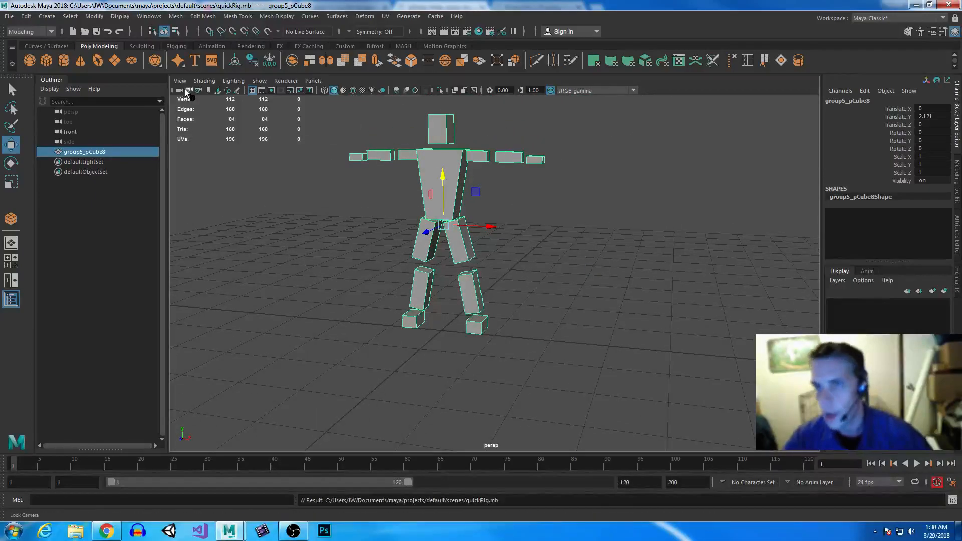
Freeze the body mesh's transformations, center its pivot, and delete its history and non-deformer history.
left_click(269, 61)
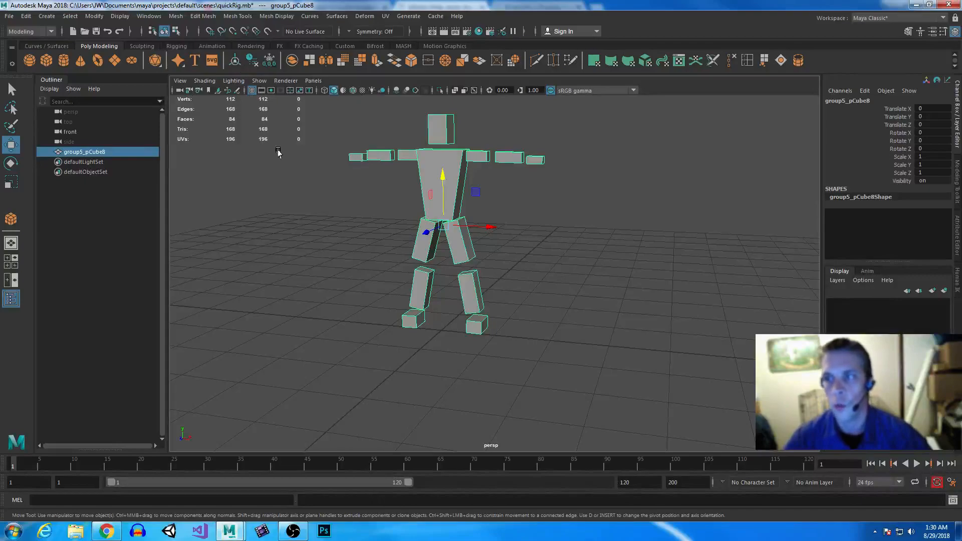
left_click(26, 16)
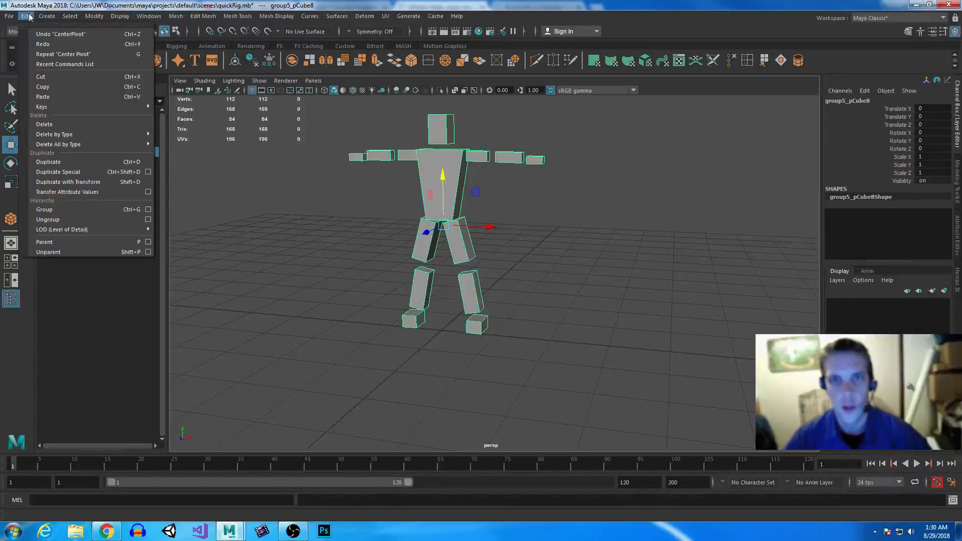
mouse_move(77, 134)
left_click(173, 143)
left_click(25, 15)
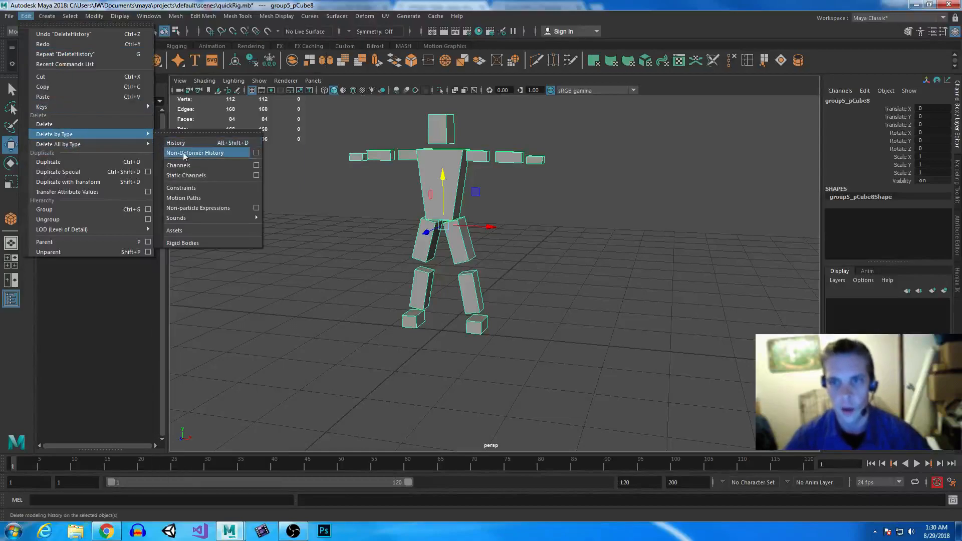
left_click(183, 153)
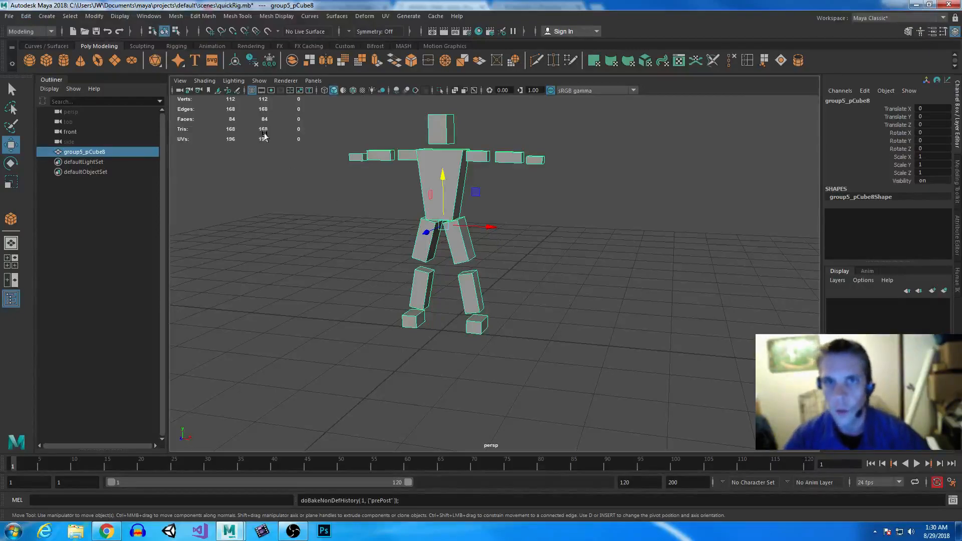
Switch to the Rigging menu set and try to auto-rig the body mesh with Quick Rig's One-Click method.
left_click(30, 31)
left_click(25, 52)
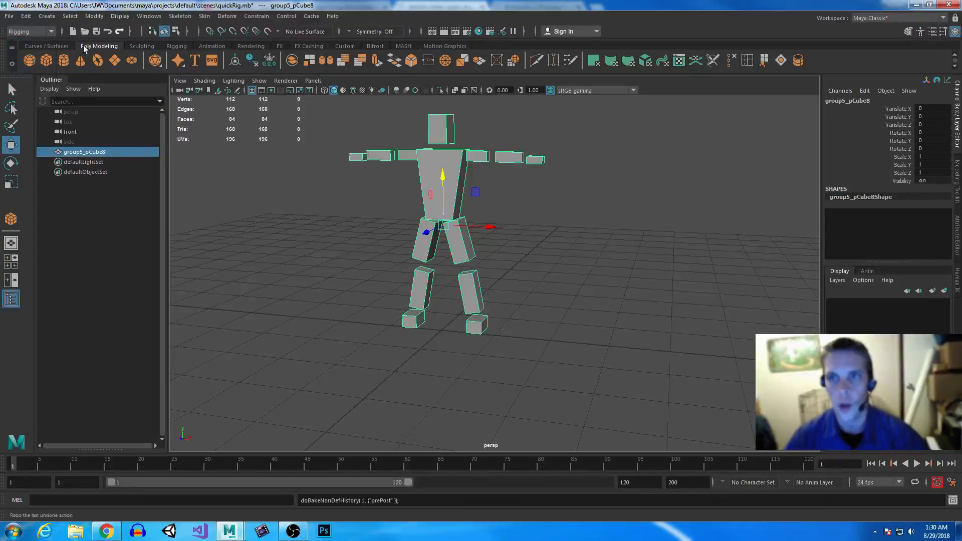
left_click(180, 16)
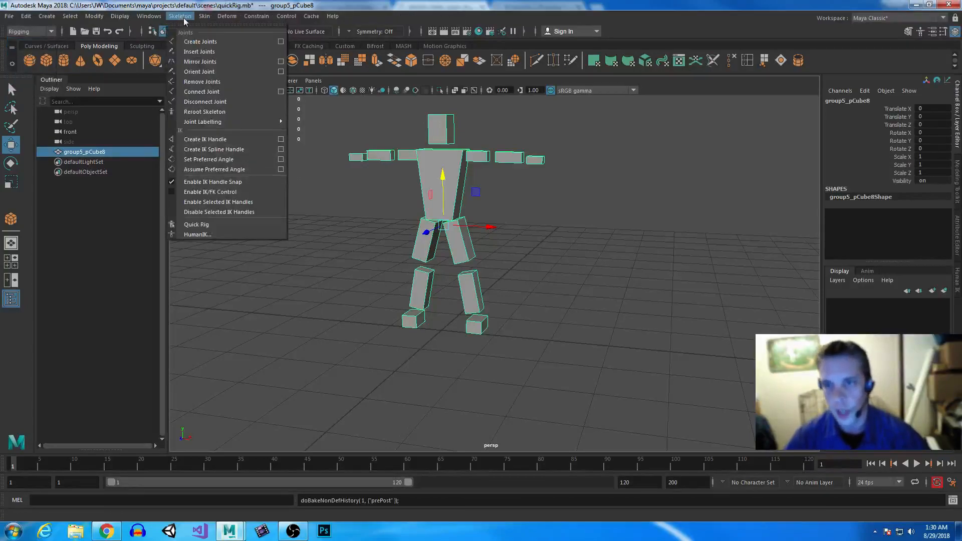
left_click(211, 225)
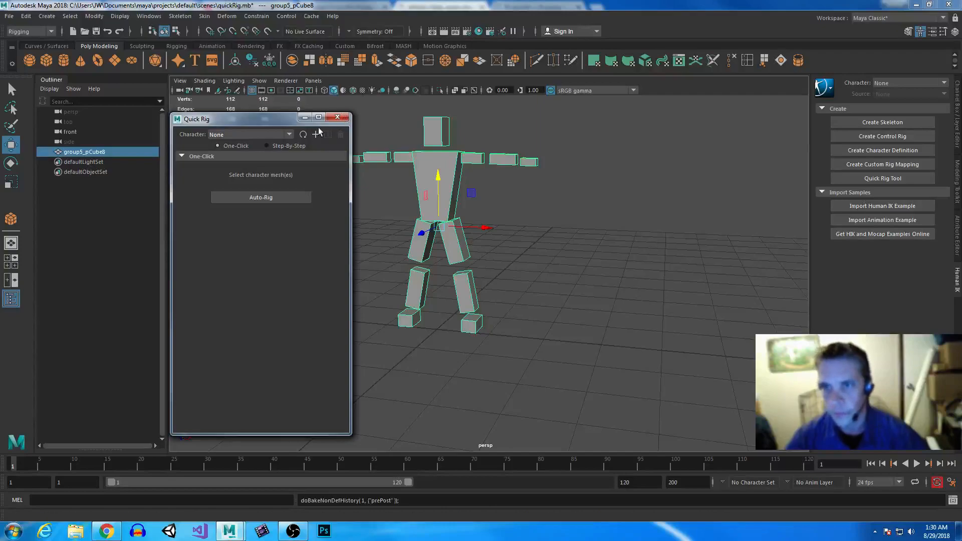
left_click(274, 198)
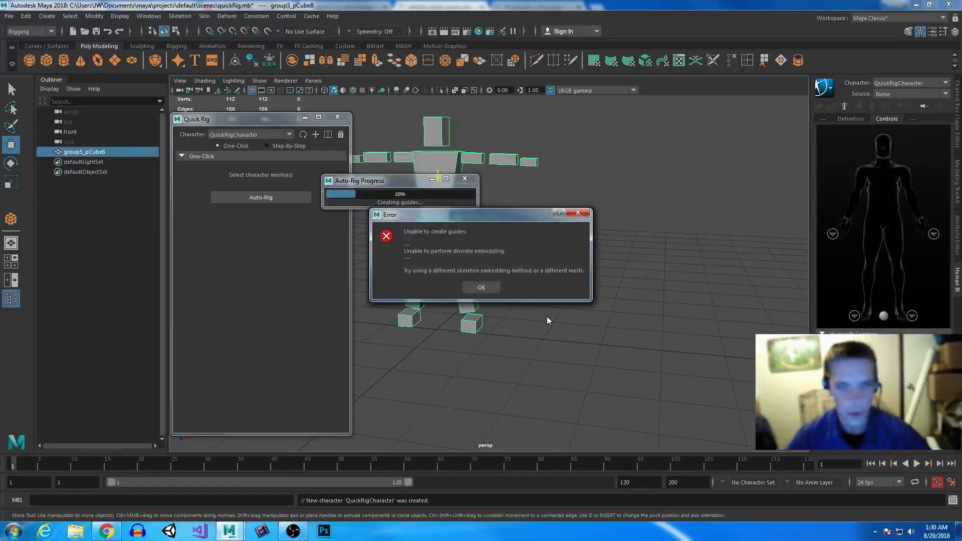
Dismiss the auto-rig error, switch Quick Rig to Step-By-Step, and create guides for the body mesh with the No Embedding method.
left_click(483, 287)
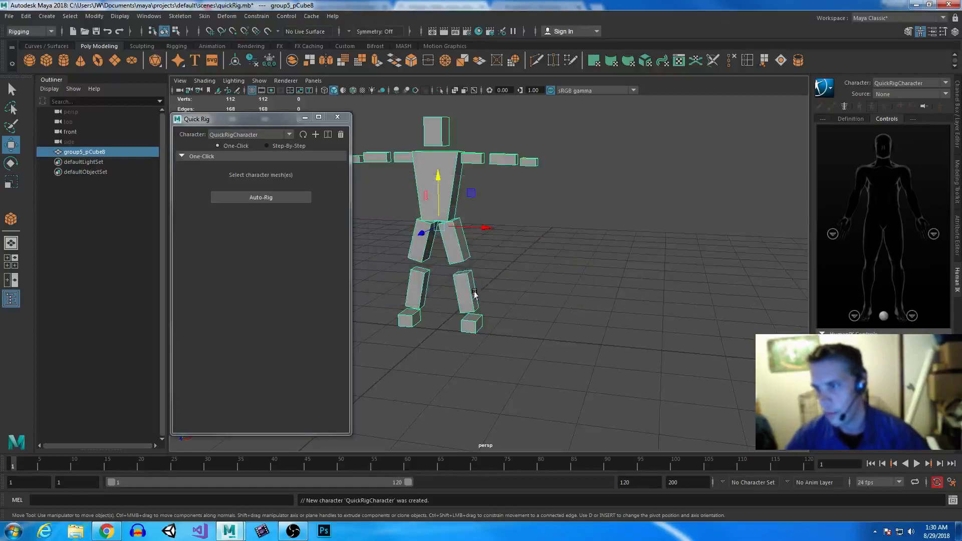
left_click(268, 146)
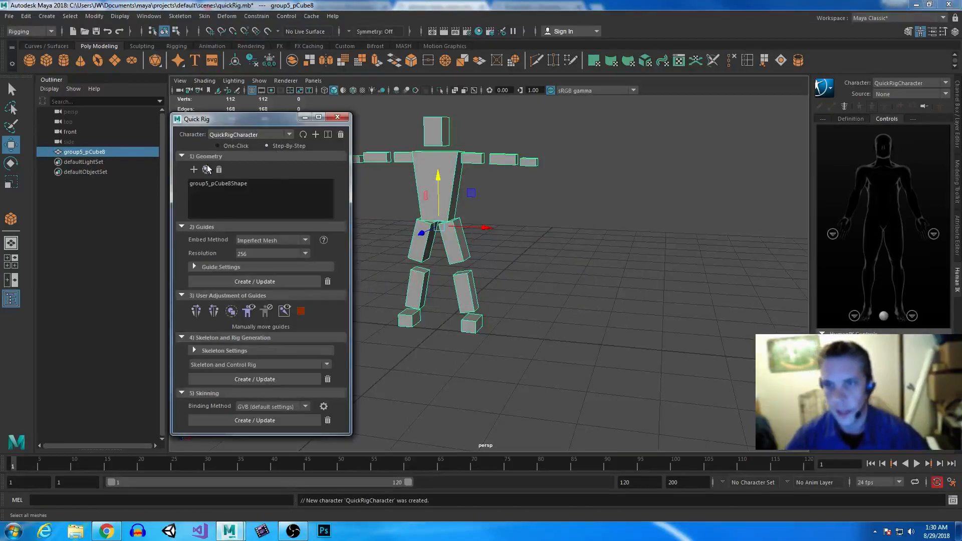
left_click(219, 184)
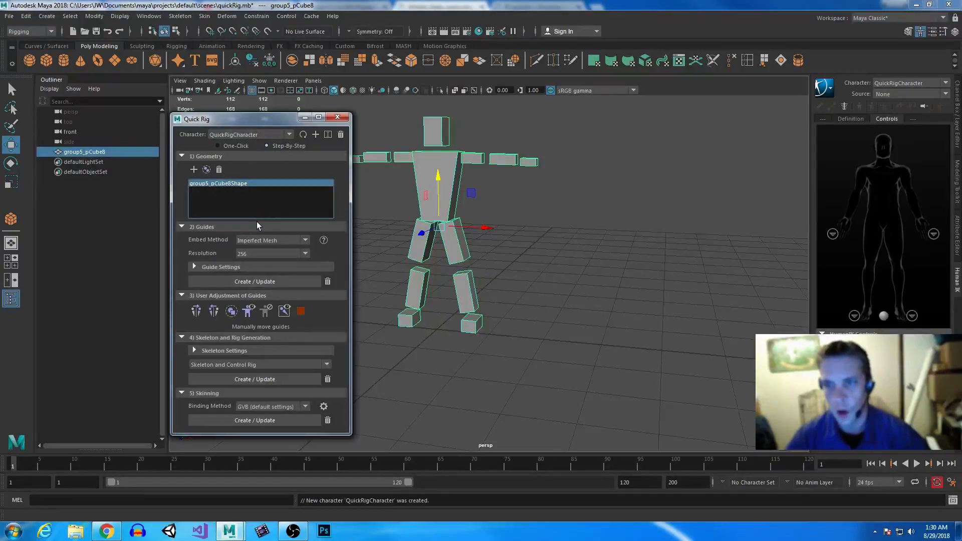
left_click(280, 242)
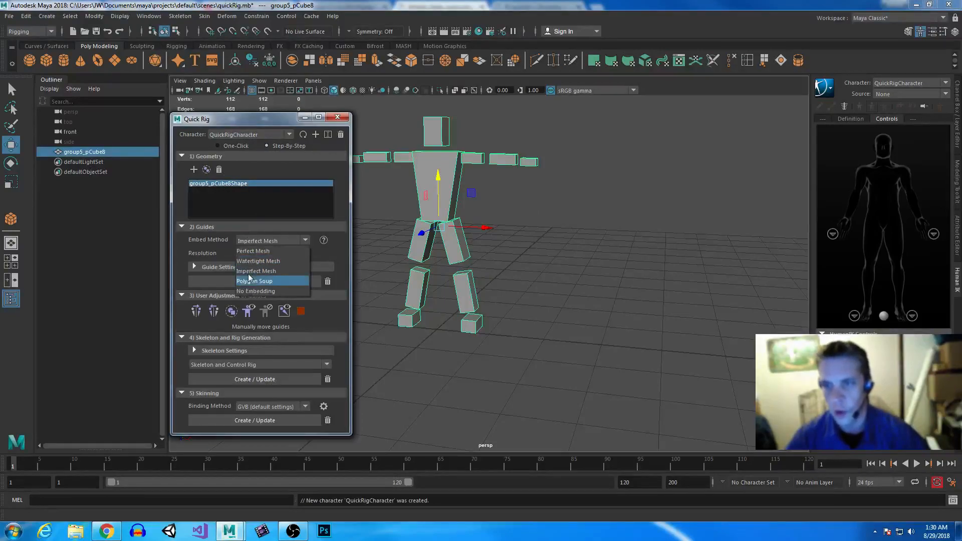
left_click(254, 292)
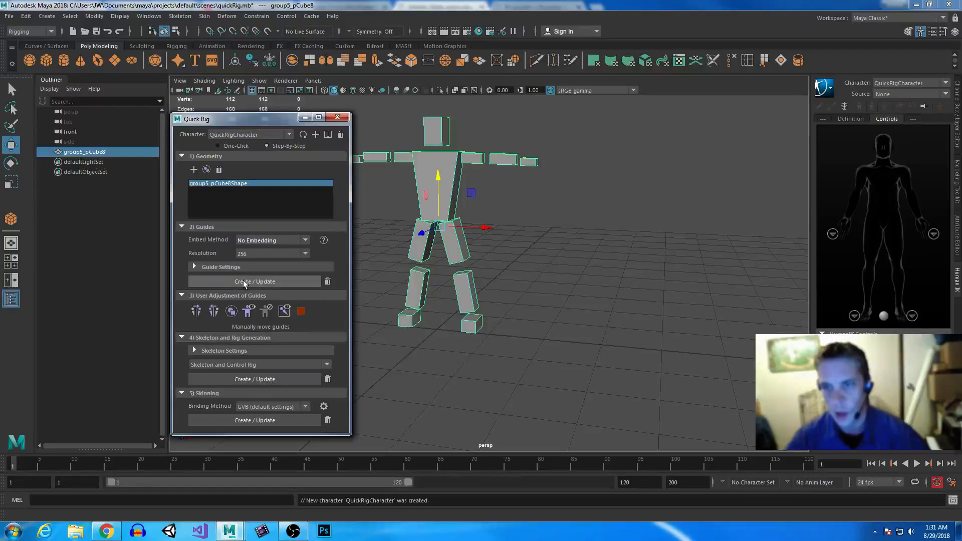
left_click(243, 282)
key("f")
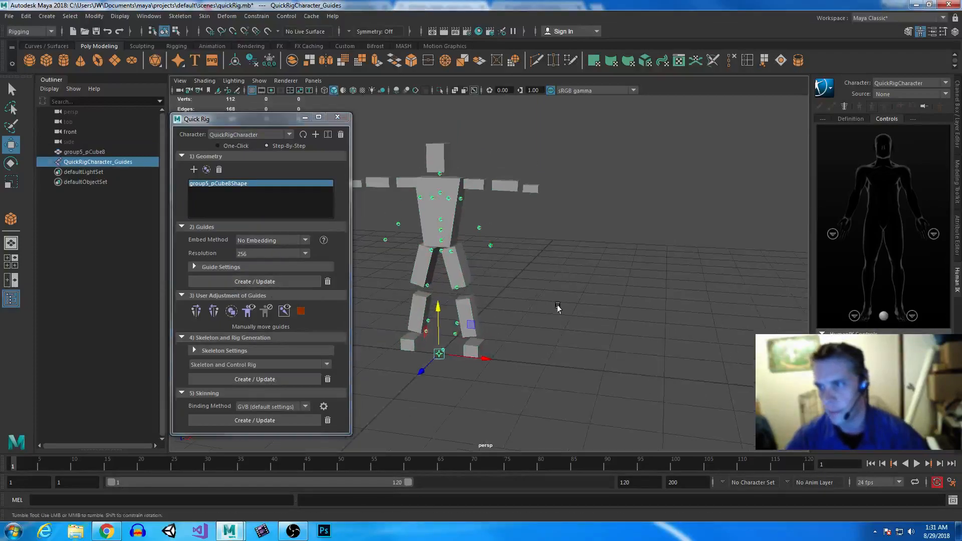
Raise the head guide into the head block and the neck and shoulder guides to the top of the torso.
left_click(483, 186)
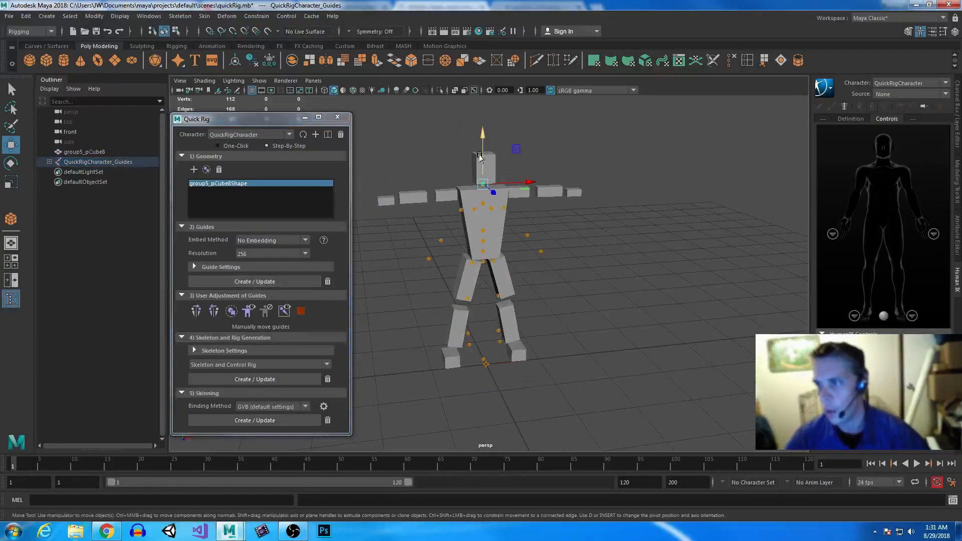
left_click_drag(516, 278, 575, 301, "alt")
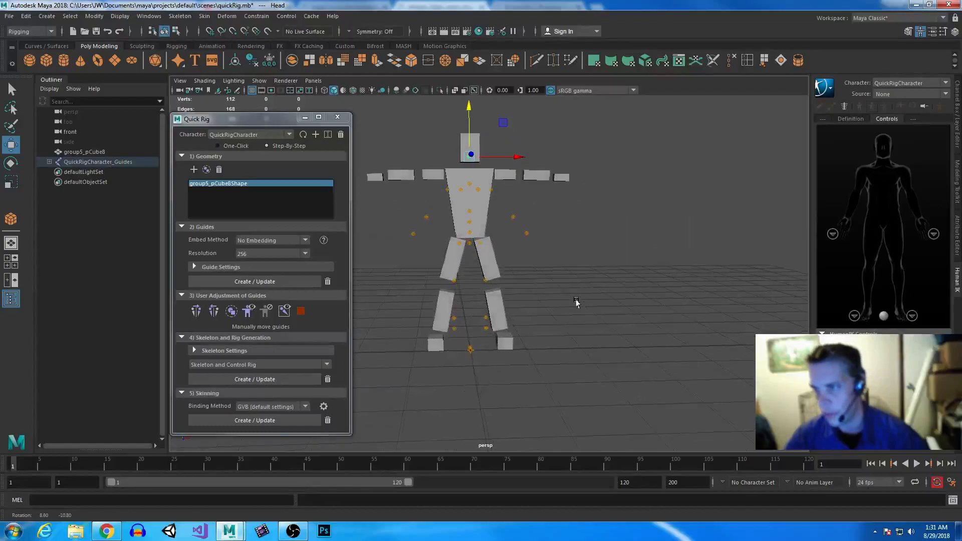
left_click(490, 190)
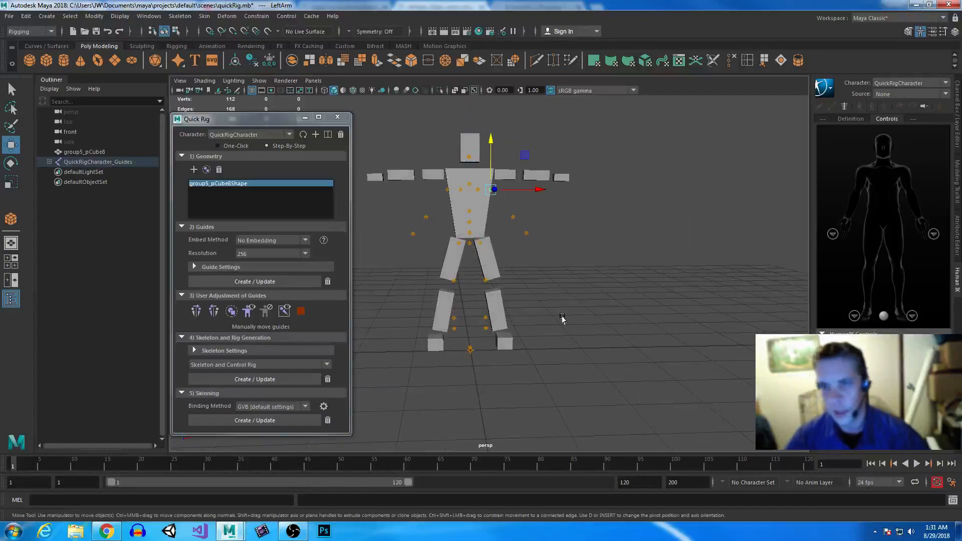
left_click(226, 266)
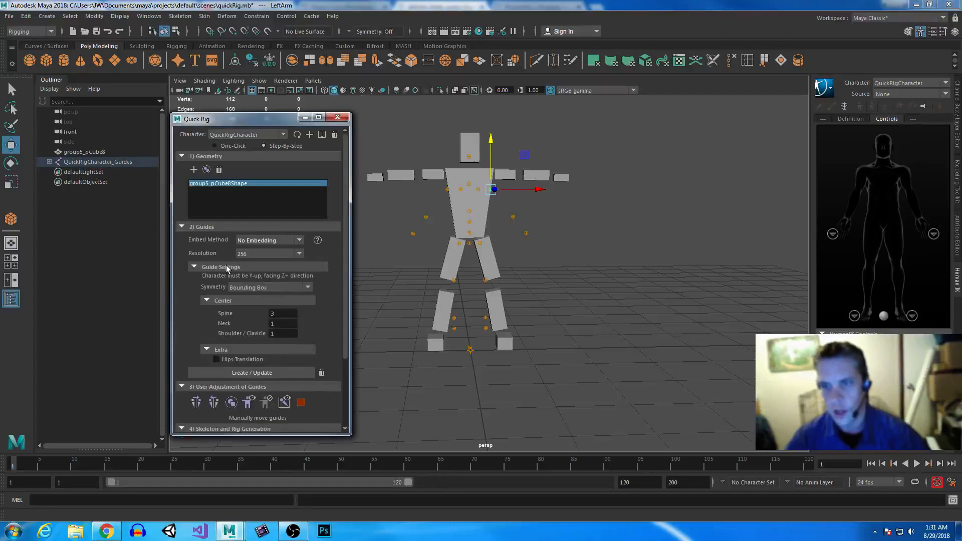
left_click(195, 268)
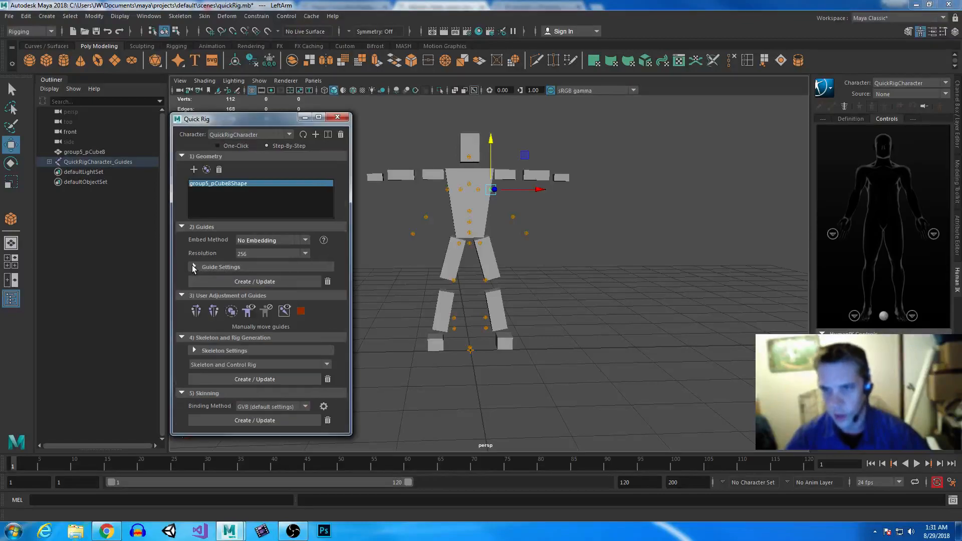
left_click(470, 183)
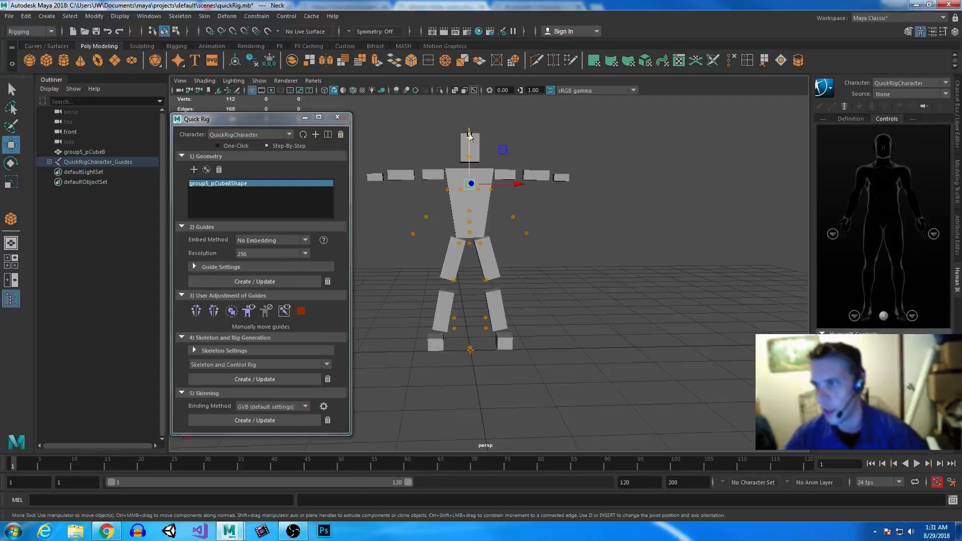
left_click(496, 189)
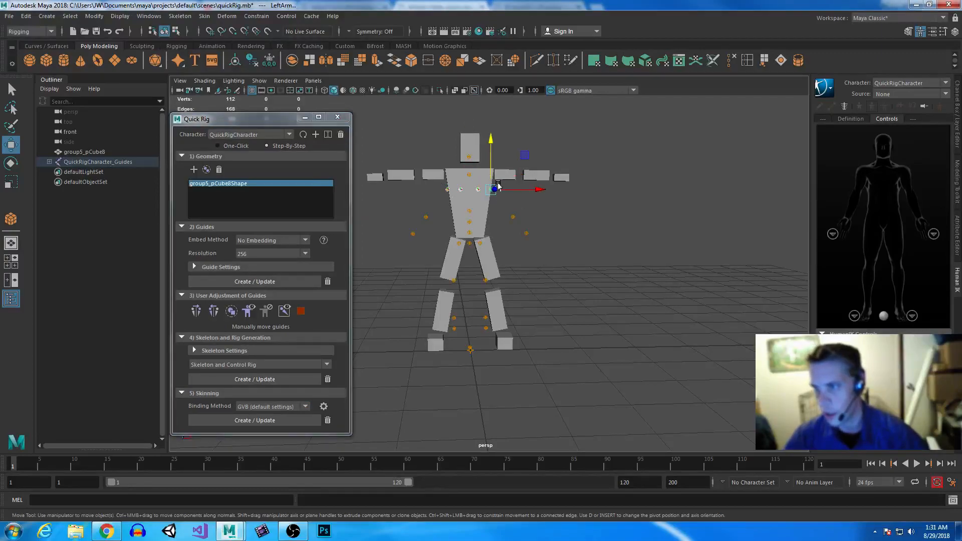
Move the left elbow and hand guides up and outward onto the joints of the left arm blocks.
left_click(514, 217)
left_click_drag(513, 163, 523, 124)
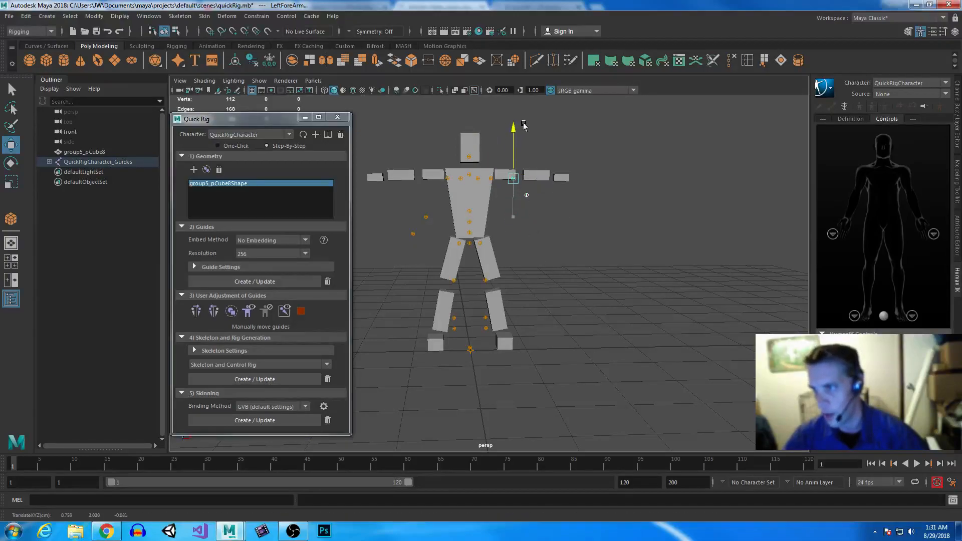
left_click_drag(515, 207, 538, 187)
left_click_drag(557, 151, 591, 134)
left_click_drag(507, 163, 565, 180)
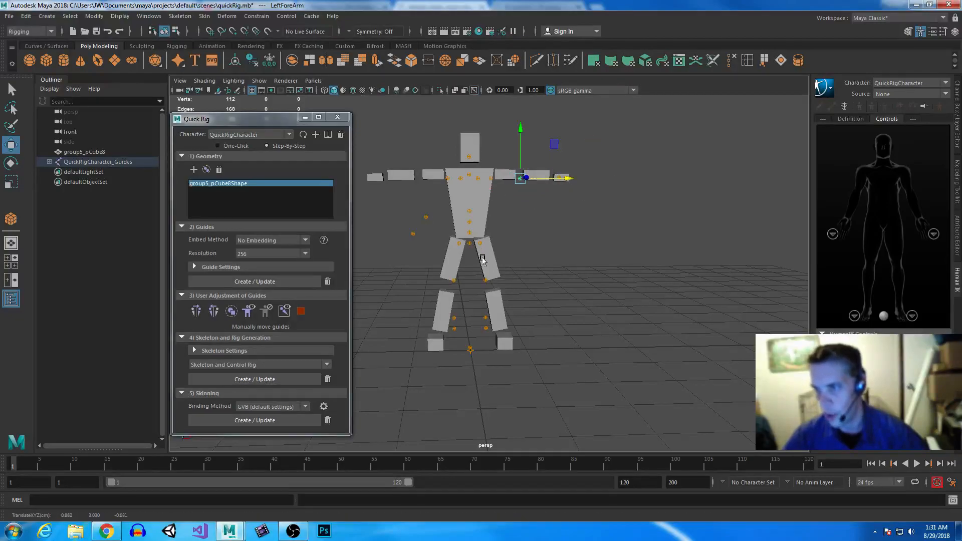
Shift the left knee, ankle and toe guides outward to line up with the left leg blocks.
left_click_drag(473, 279, 501, 318)
left_click_drag(530, 279, 541, 282)
left_click_drag(471, 265, 521, 285, "ctrl")
left_click_drag(541, 316, 548, 316)
left_click_drag(475, 304, 522, 324, "ctrl")
Lower the left toe guide into the foot block and center it sideways within the foot.
left_click_drag(552, 365, 502, 357, "alt")
left_click_drag(421, 256, 421, 272)
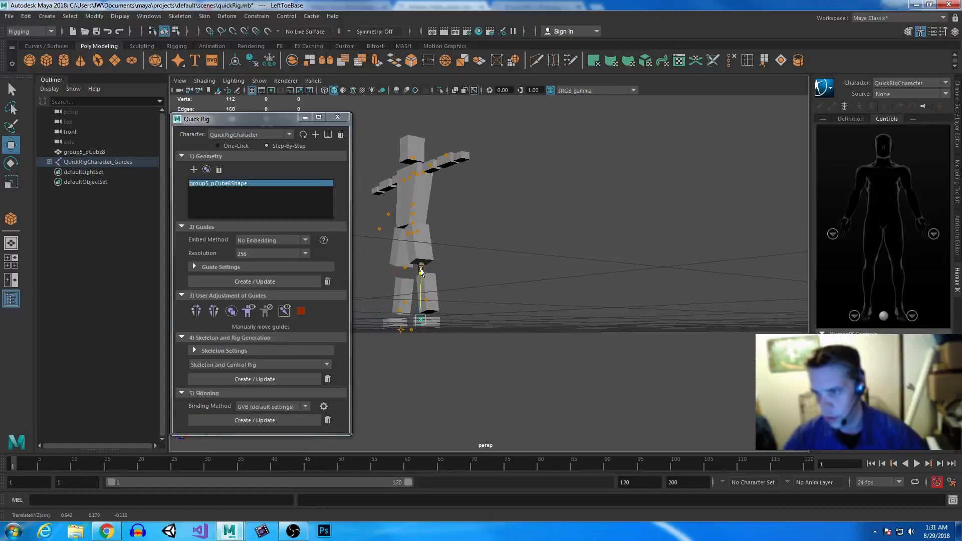
left_click_drag(514, 391, 563, 395, "alt")
left_click_drag(515, 328, 522, 327)
left_click_drag(467, 358, 490, 366, "alt")
Select the left leg and arm guides and mirror them to the right side of the body.
left_click(478, 237)
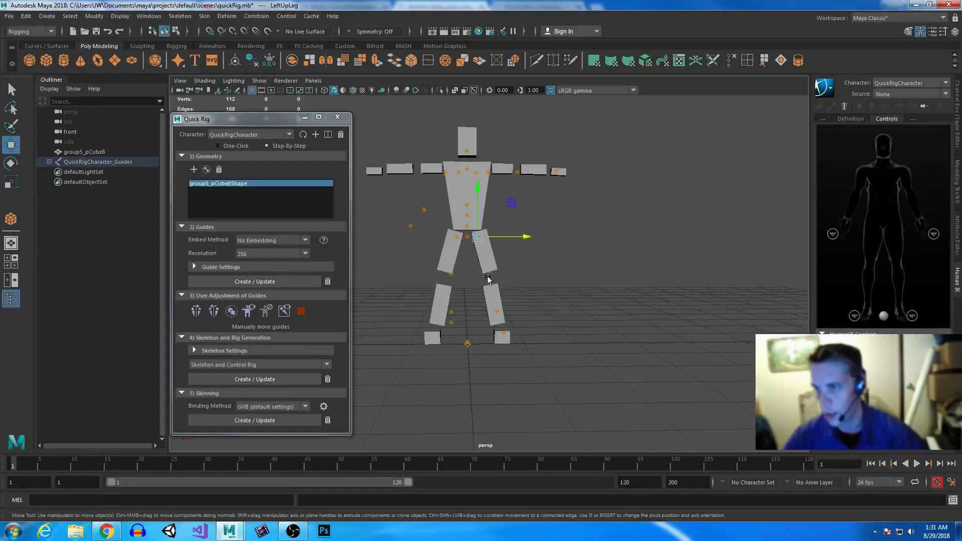
left_click(490, 274)
left_click(497, 312)
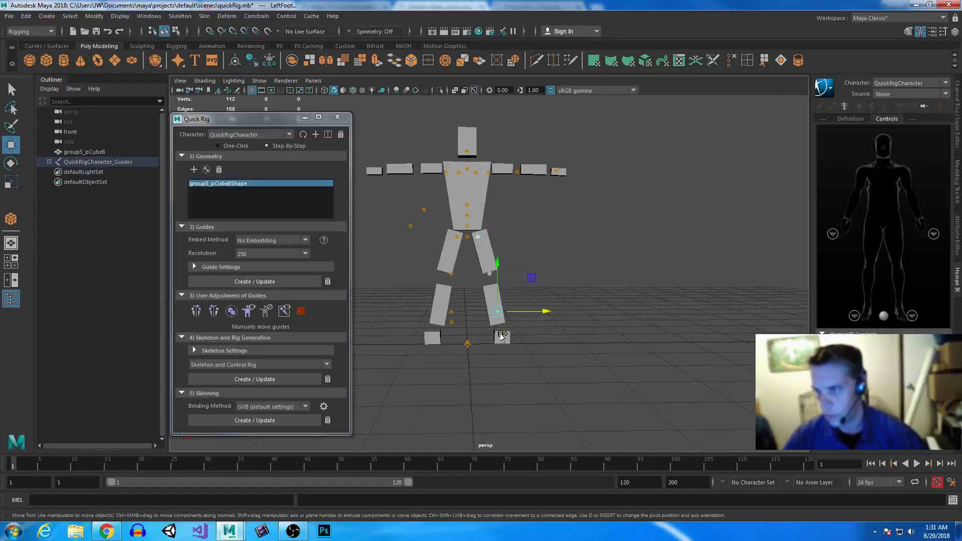
left_click(517, 172)
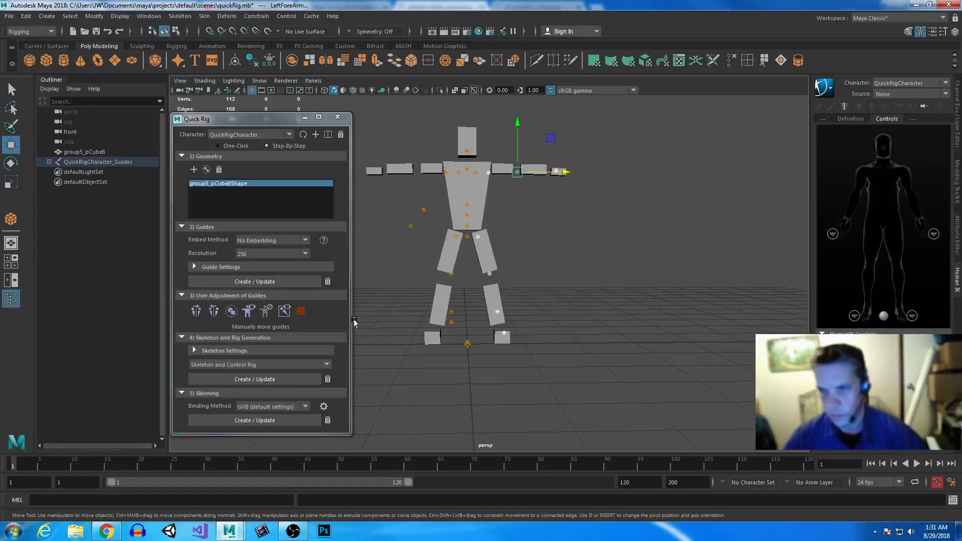
left_click(216, 312)
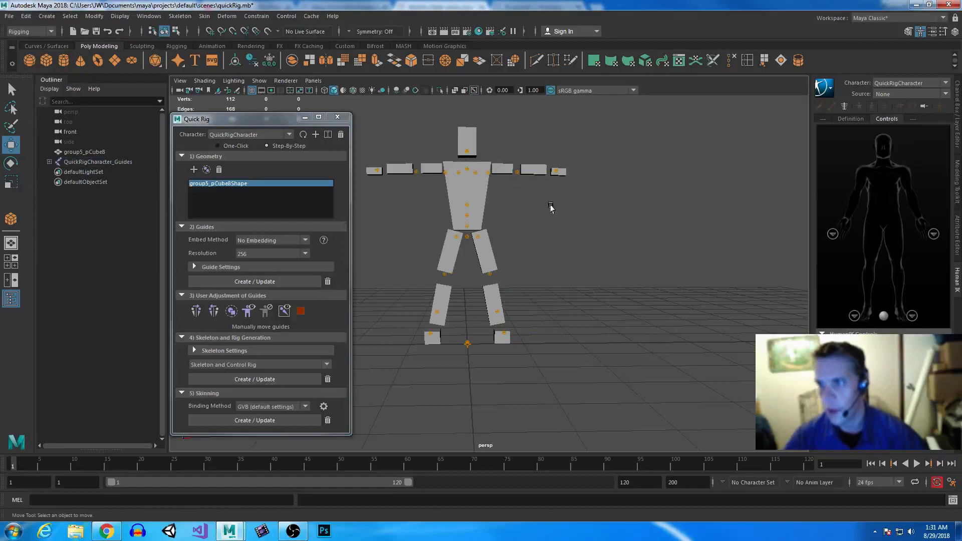
Select the guides, expand Skeleton Settings, and generate the Skeleton and Control Rig with T-Stance Correction and Mirrored Behavior.
left_click_drag(483, 151, 685, 379)
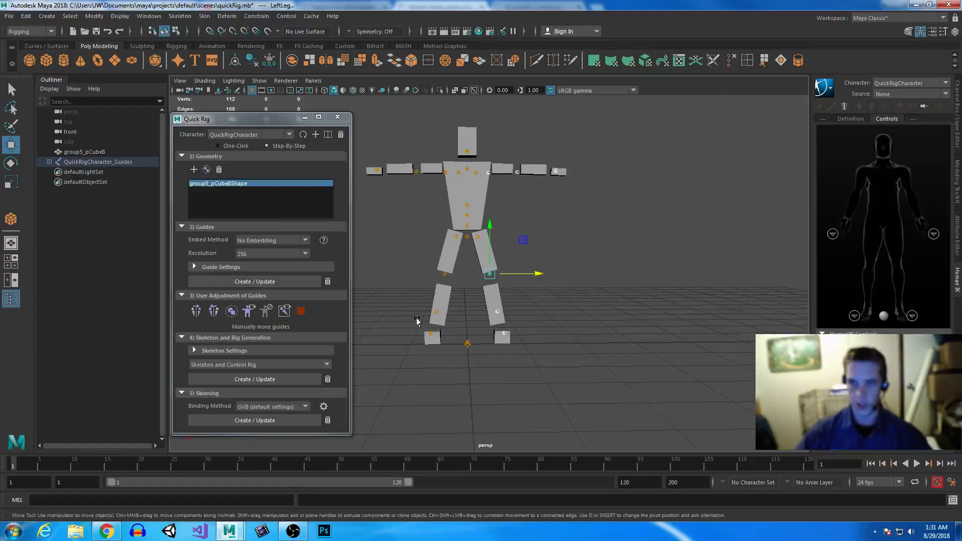
left_click(468, 344)
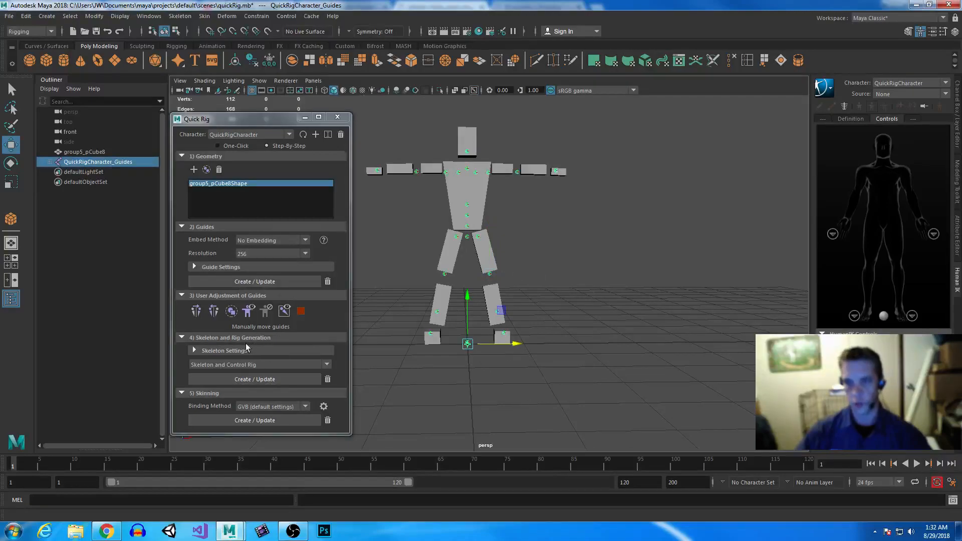
left_click(197, 351)
scroll(315, 362, "down", 1)
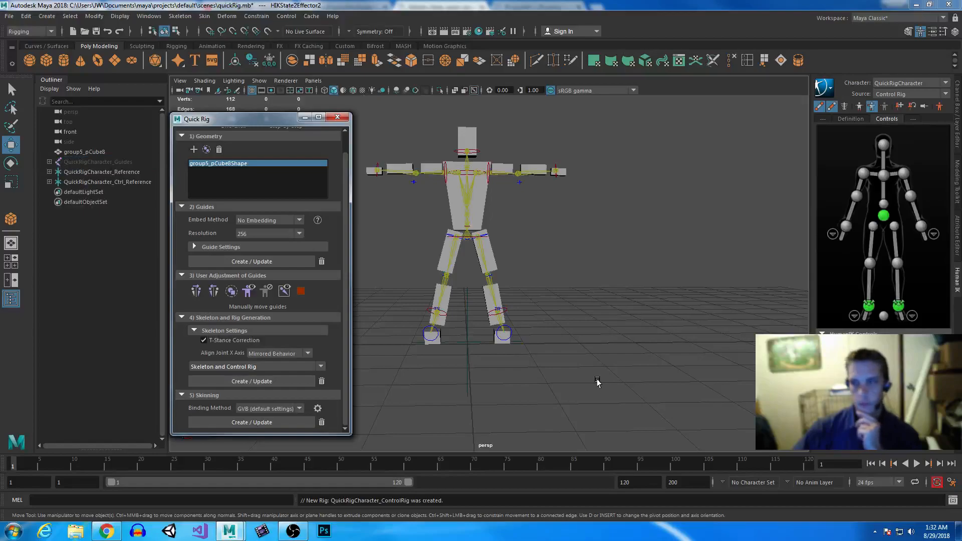
Select the control rig reference and the body mesh, and skin the mesh in Quick Rig with GVB (default settings).
left_click_drag(603, 261, 630, 304, "alt")
right_click_drag(630, 304, 643, 319, "alt")
middle_click_drag(635, 276, 624, 303, "alt")
left_click_drag(625, 304, 688, 349, "alt")
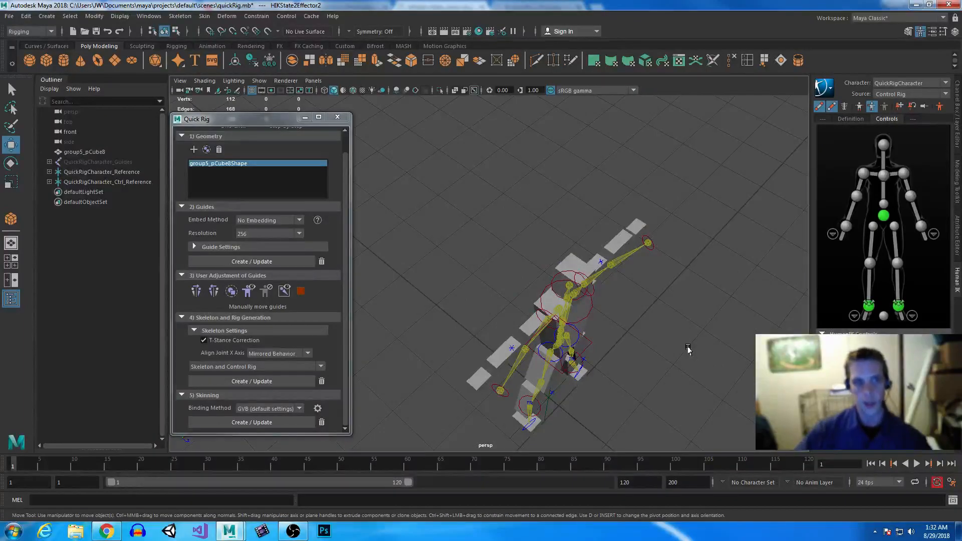
left_click_drag(684, 366, 652, 360, "alt")
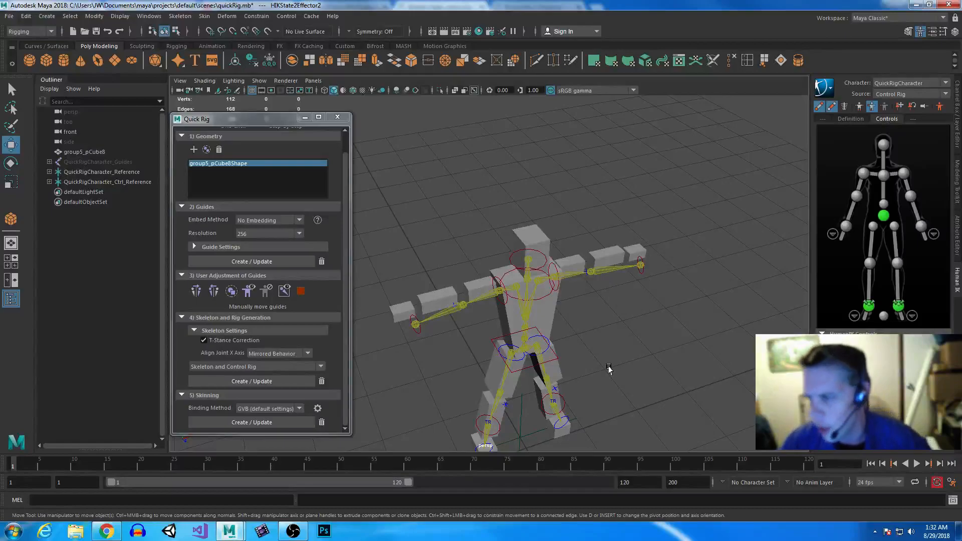
left_click_drag(625, 379, 618, 356, "alt")
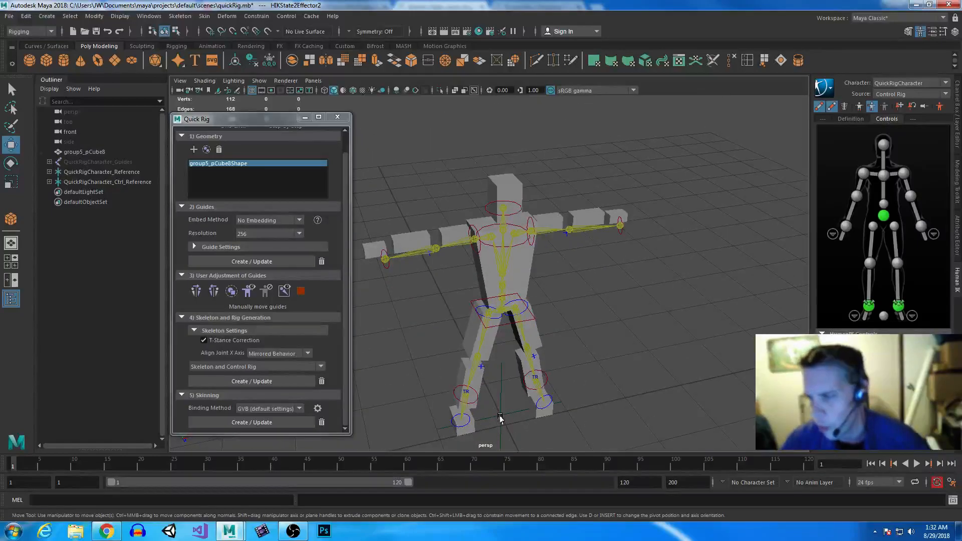
left_click(501, 417)
left_click(539, 338, "shift")
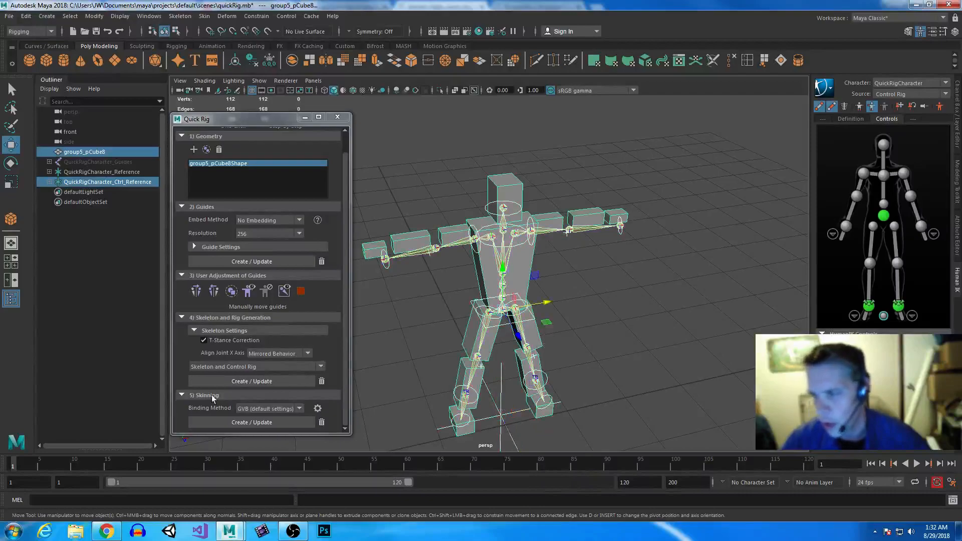
left_click(236, 423)
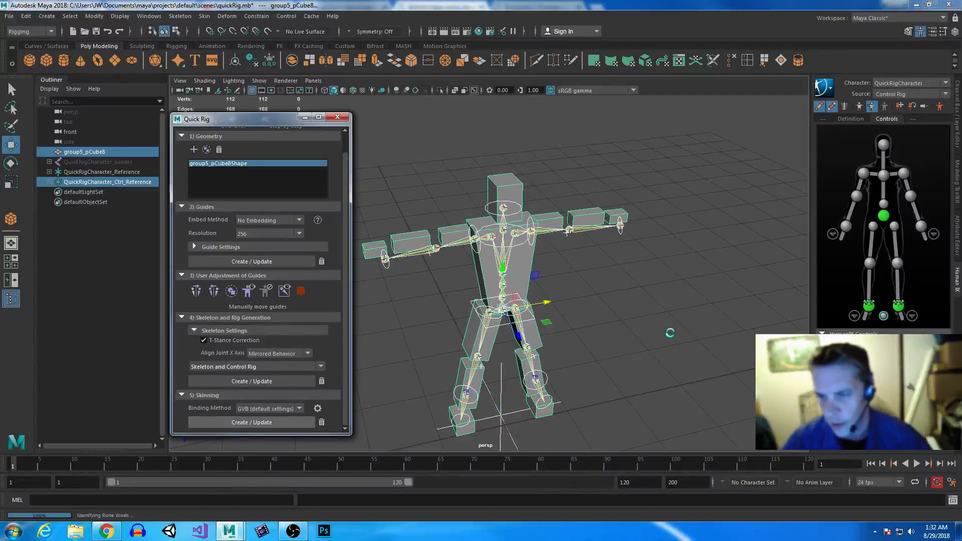
Turn on X-Ray display and examine the skinned arms against the skeleton, using the left wrist control and the body mesh.
left_click(620, 224)
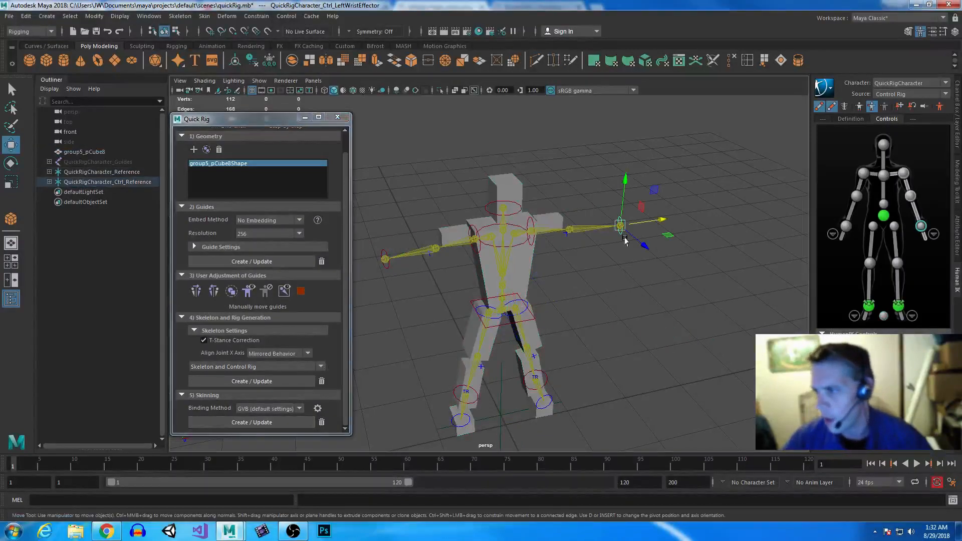
left_click_drag(654, 355, 631, 385, "alt")
middle_click_drag(630, 371, 702, 406)
left_click_drag(702, 406, 682, 349, "alt")
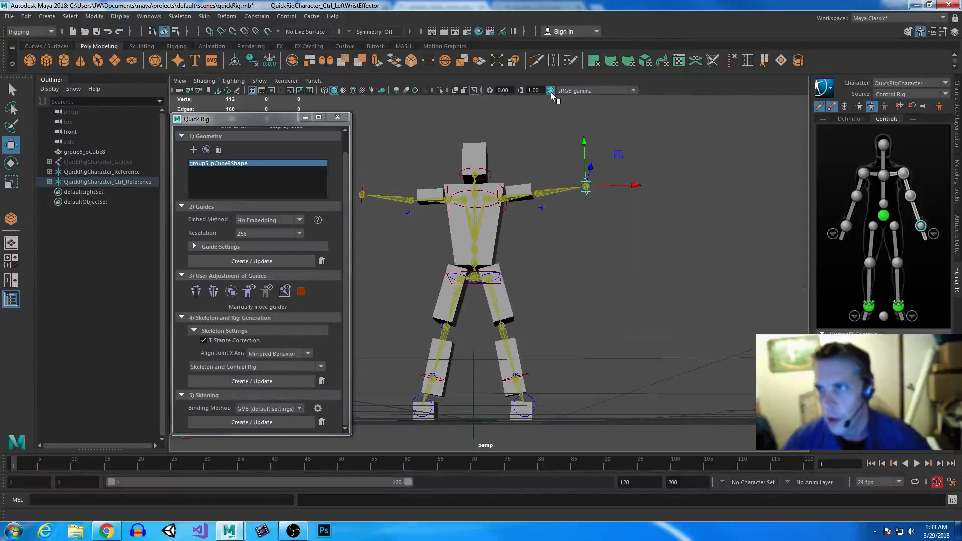
left_click(455, 90)
left_click_drag(614, 325, 494, 362, "alt")
left_click(82, 152)
right_click_drag(493, 362, 539, 292, "alt")
left_click_drag(539, 291, 522, 318, "alt")
Undo the skinning of the body mesh and its selection alongside the control rig.
key("ctrl+z")
key("ctrl+z")
key("ctrl+z")
key("ctrl+z")
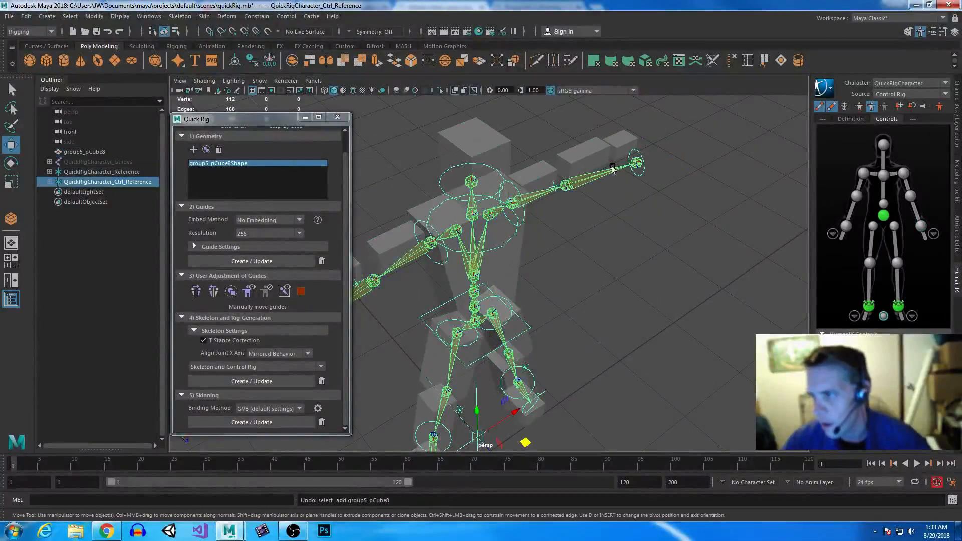
Put the body mesh into face selection mode and try to select faces of the left hand and forearm blocks.
left_click(596, 167)
right_click_drag(603, 254, 564, 253, "alt")
left_click_drag(564, 253, 544, 212, "alt")
right_click_drag(544, 211, 535, 189)
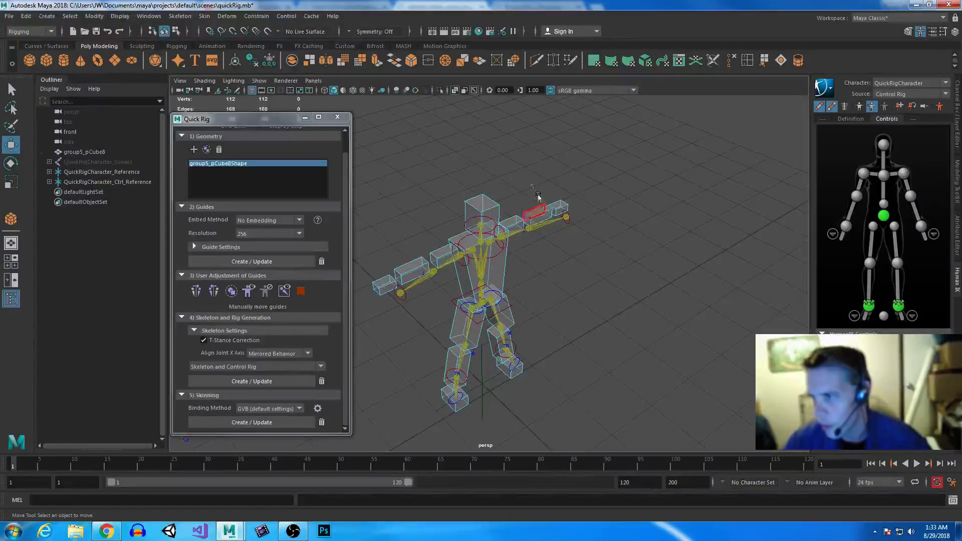
left_click(567, 217)
left_click(551, 213)
right_click_drag(551, 213, 553, 212)
left_click(553, 213)
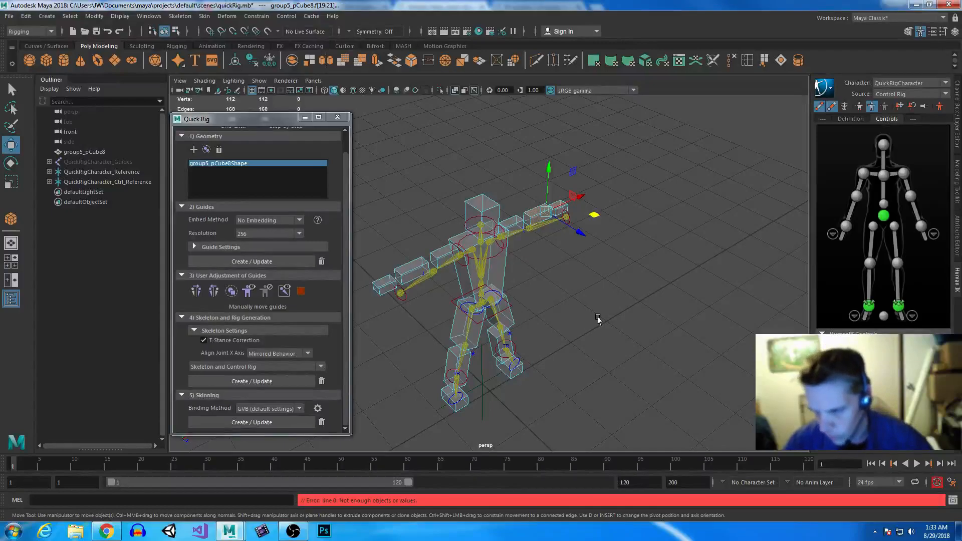
Select all faces of the left forearm block, return the mesh to object mode, and clear the selection.
left_click_drag(593, 296, 564, 218, "alt")
double_click(567, 204)
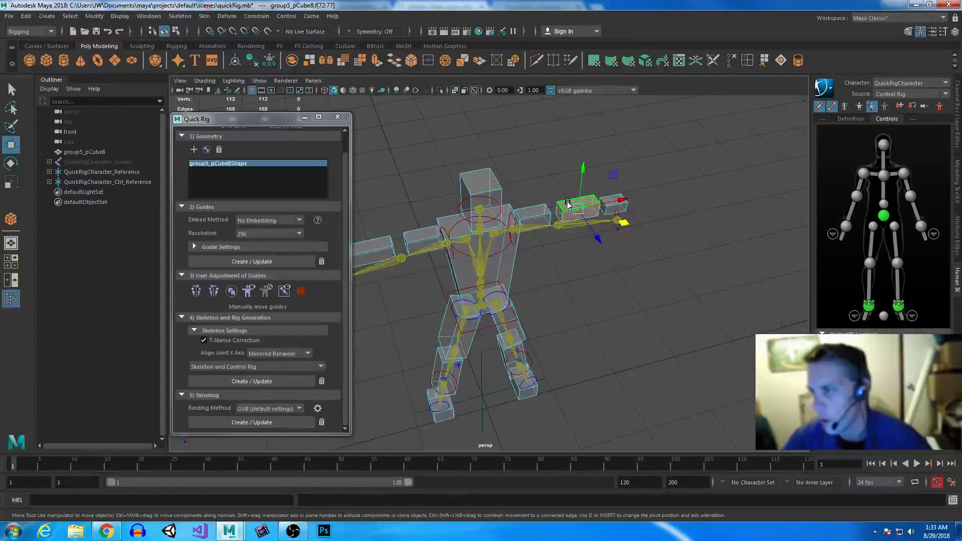
left_click(594, 273)
right_click_drag(570, 201, 619, 185)
left_click(612, 333)
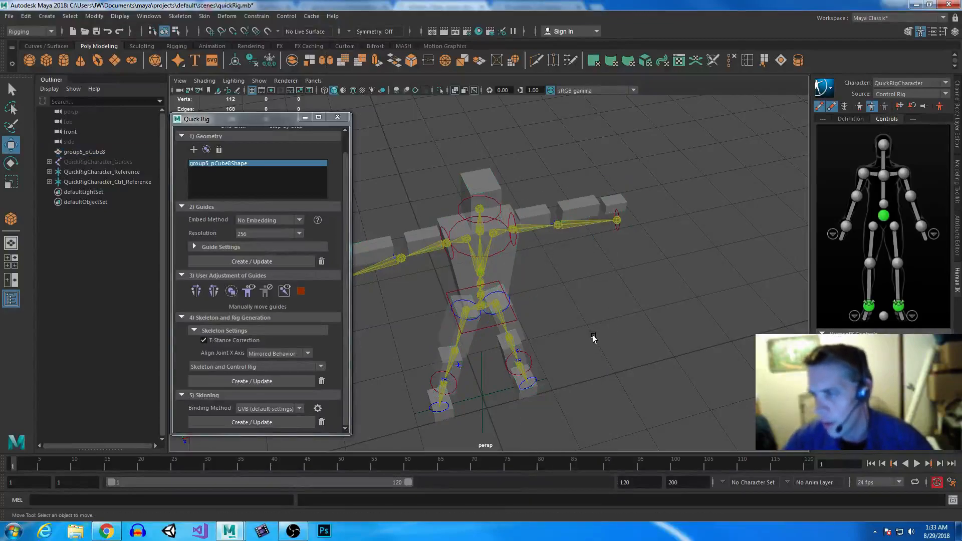
Select the body mesh and skin it to the skeleton in Quick Rig using the GVB (default settings) binding method.
left_click_drag(575, 379, 555, 354, "alt")
middle_click_drag(555, 354, 539, 271, "alt")
scroll(539, 273, "down", 2)
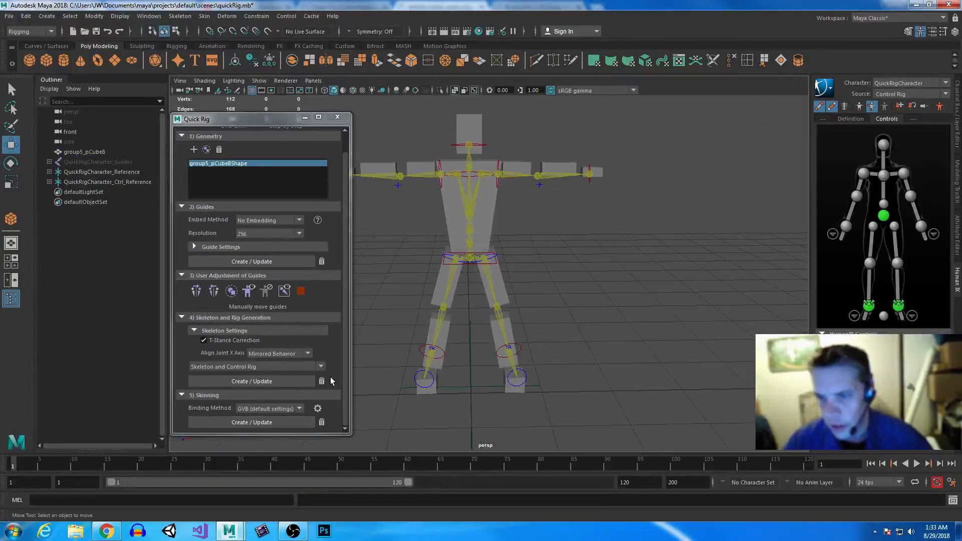
left_click(485, 207)
left_click(245, 422)
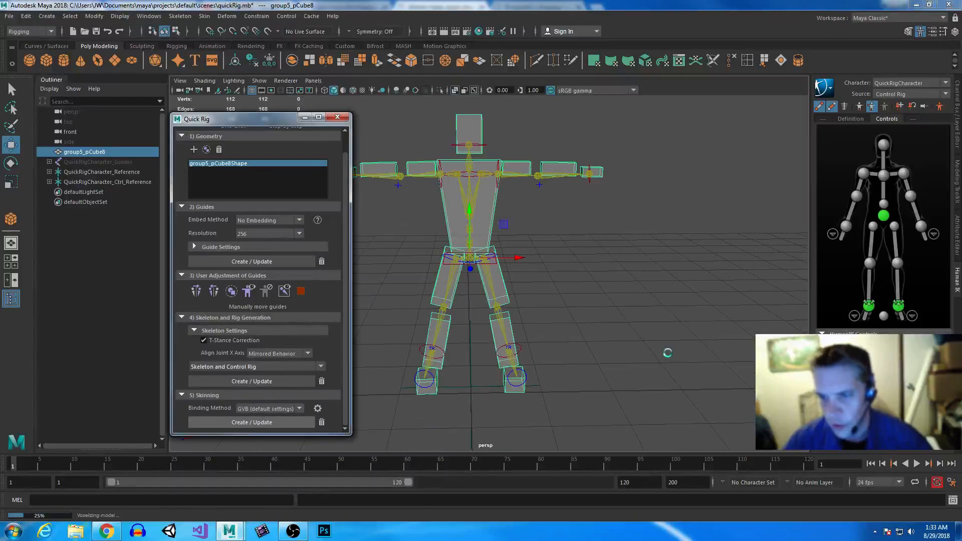
Examine the newly skinned body from several angles and distances, box-selecting around the figure to check its arm blocks against the skeleton.
left_click_drag(545, 304, 654, 296, "alt")
right_click_drag(654, 296, 544, 225, "alt")
left_click_drag(573, 250, 561, 324, "alt")
right_click_drag(562, 323, 363, 157, "alt")
right_click_drag(551, 280, 434, 206, "alt")
left_click_drag(508, 121, 542, 376)
left_click_drag(400, 275, 554, 395)
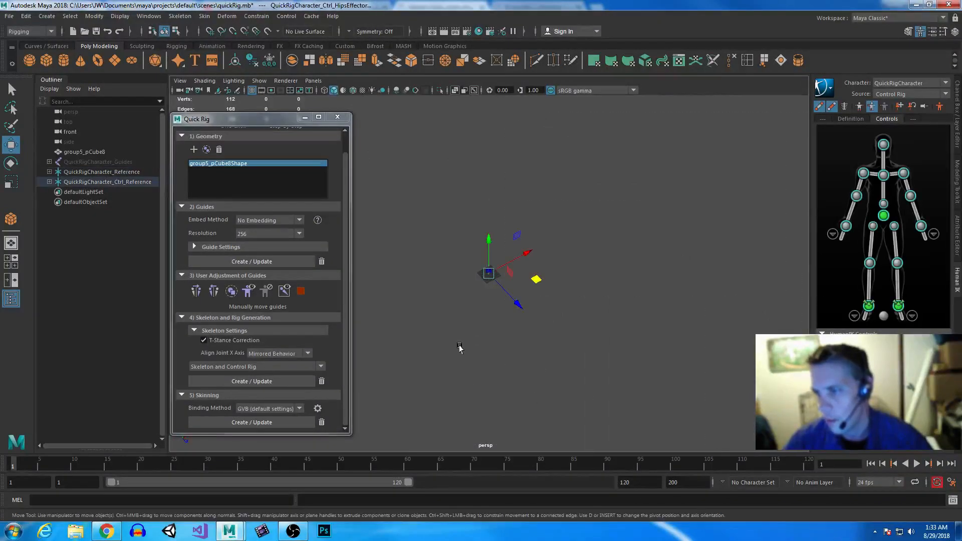
left_click(398, 295)
left_click_drag(402, 129, 631, 289)
scroll(572, 349, "up", 10)
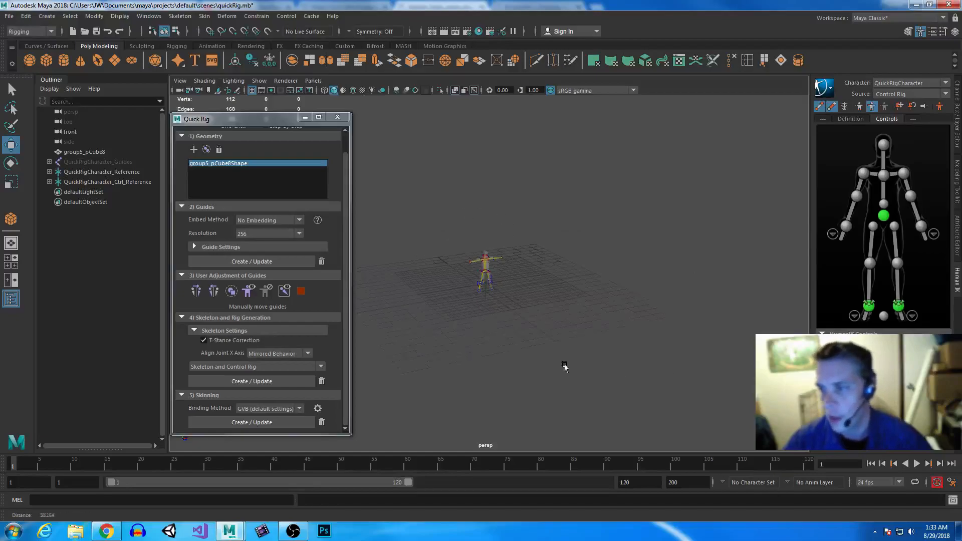
scroll(599, 361, "up", 8)
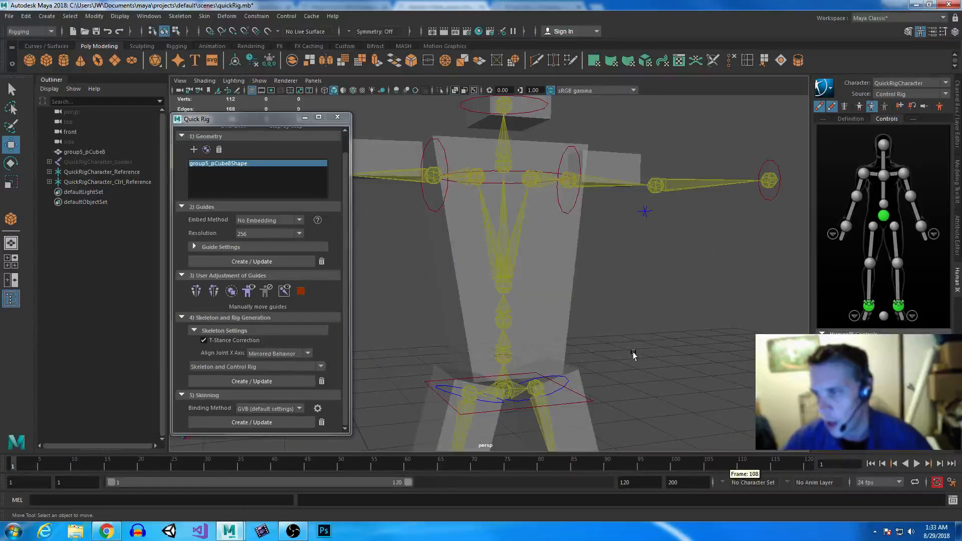
left_click_drag(642, 338, 445, 179, "alt")
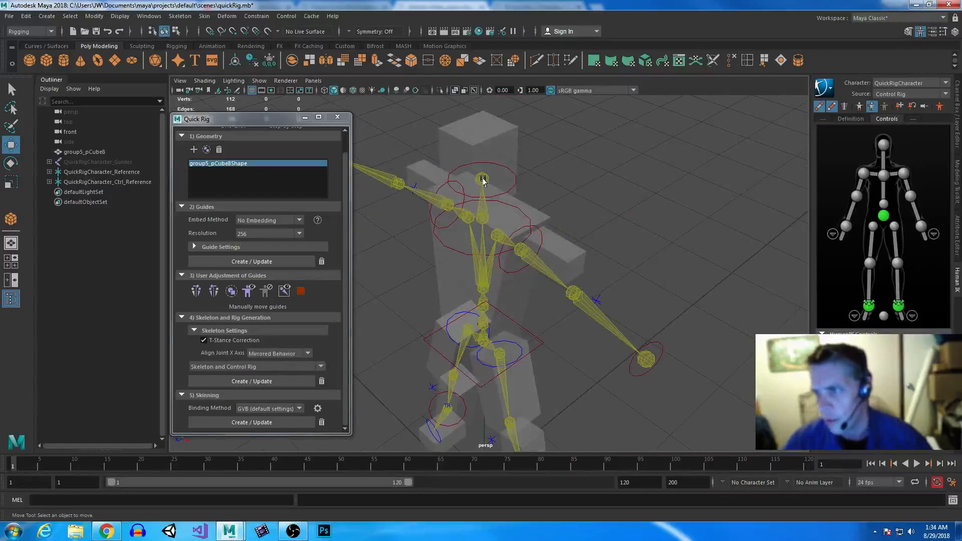
Test the head control by rotating it to tilt the head block, and undo the rotation.
left_click(507, 166)
left_click_drag(502, 218, 473, 175, "alt")
left_click(501, 156)
key("e")
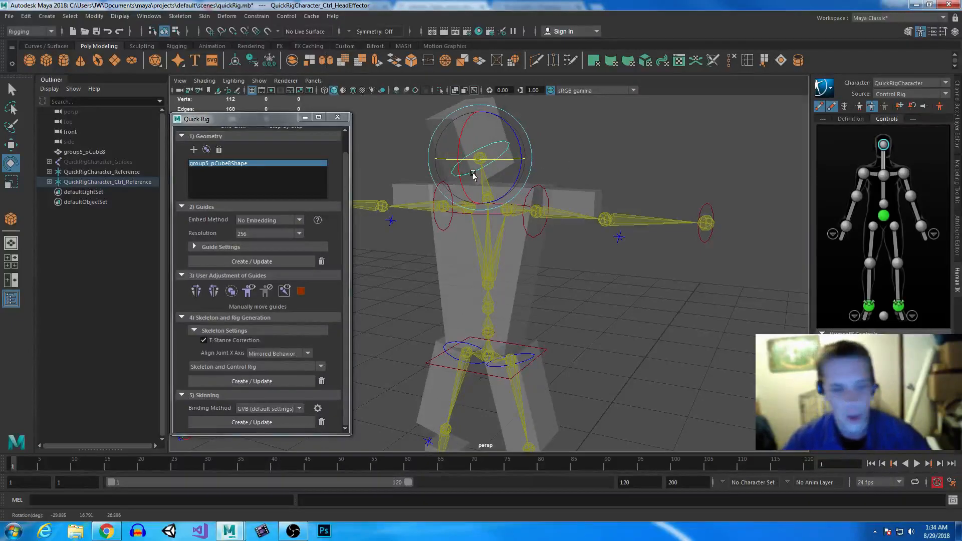
key("ctrl+z")
key("ctrl+z")
key("ctrl+z")
Raise the left leg by moving the left ankle control up and forward so that the knee bends.
left_click_drag(601, 325, 639, 321, "alt")
right_click_drag(639, 320, 536, 320, "alt")
left_click(540, 391)
left_click_drag(610, 401, 514, 386, "alt")
key("w")
left_click_drag(521, 346, 522, 304)
left_click_drag(462, 289, 585, 294, "alt")
mouse_move(541, 316)
left_mouse_down()
mouse_move(561, 293)
mouse_move(563, 309)
mouse_move(531, 335)
mouse_move(553, 318)
left_mouse_up()
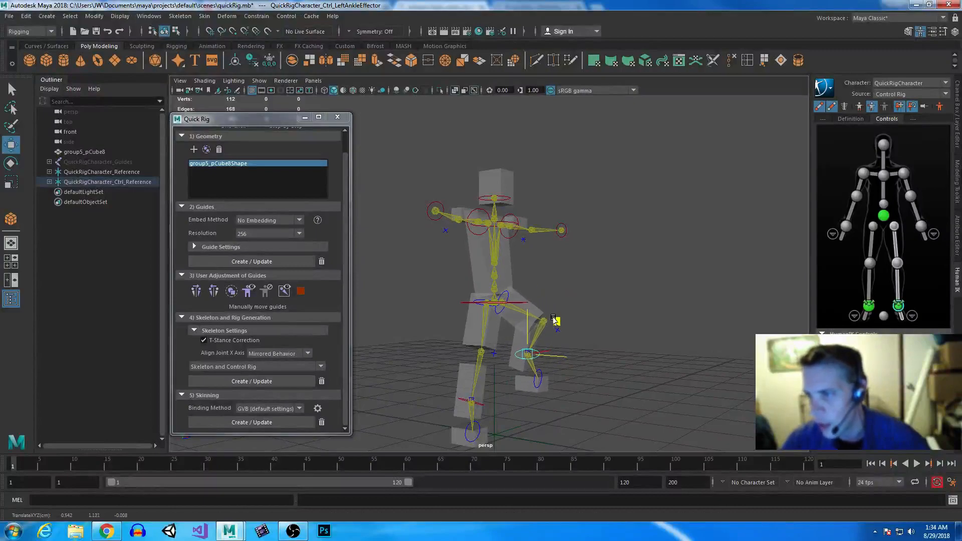
Reselect the left ankle control and expand the QuickRigCharacter_Ctrl_Reference hierarchy.
left_click(515, 317)
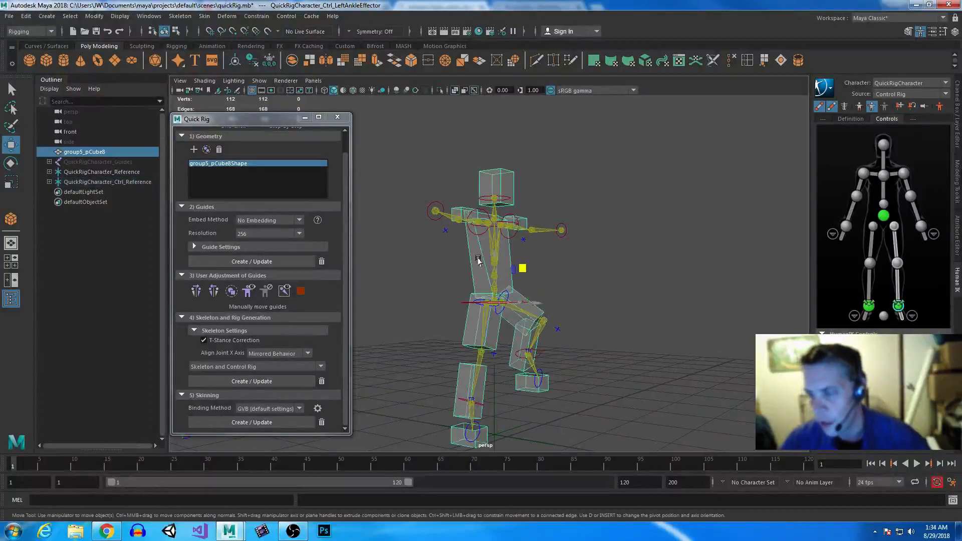
left_click(538, 353)
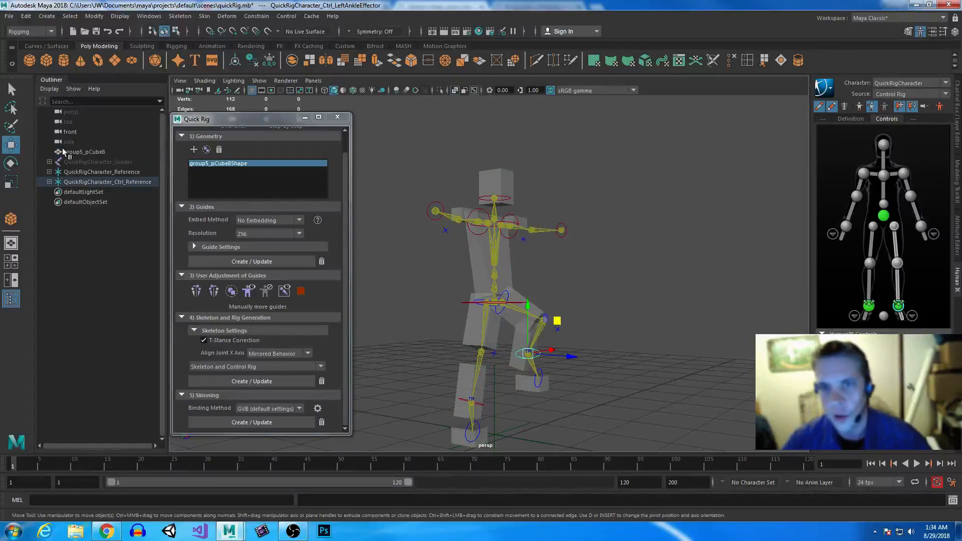
left_click(49, 183)
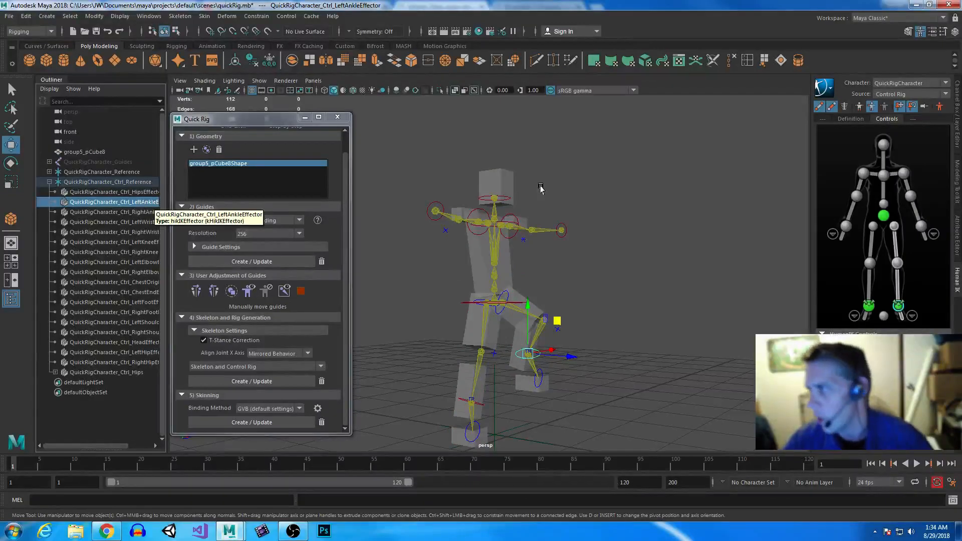
Select the body mesh and open the Paint Skin Weights Tool with its settings.
left_click(506, 264)
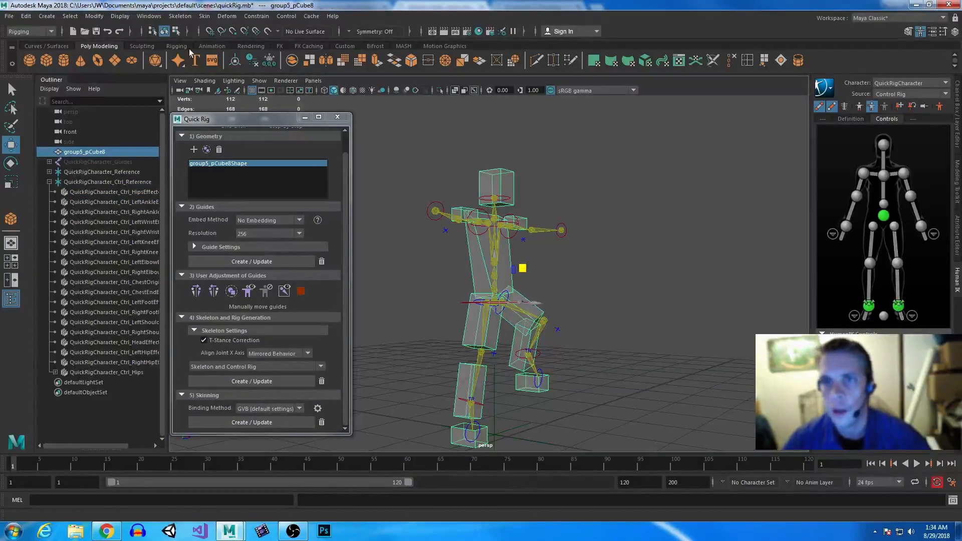
left_click(176, 46)
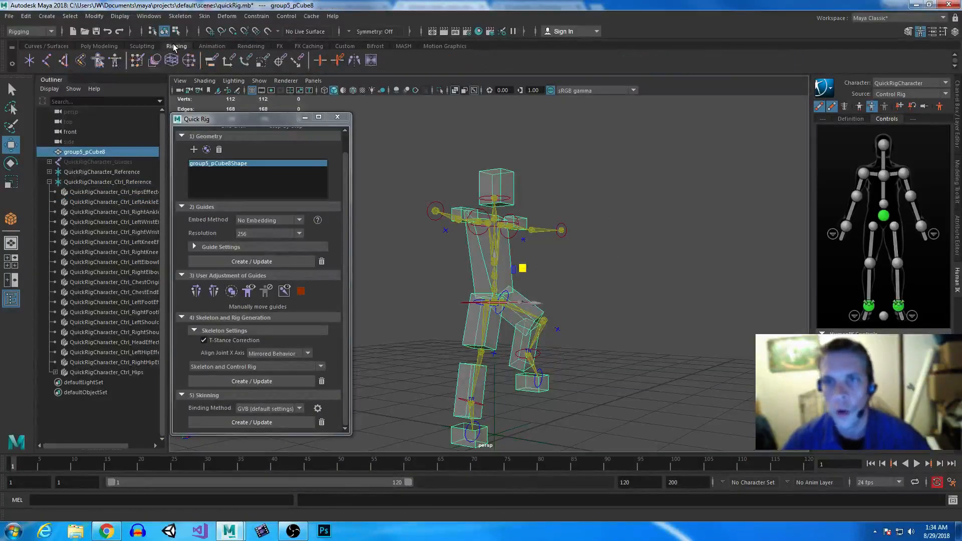
double_click(138, 61)
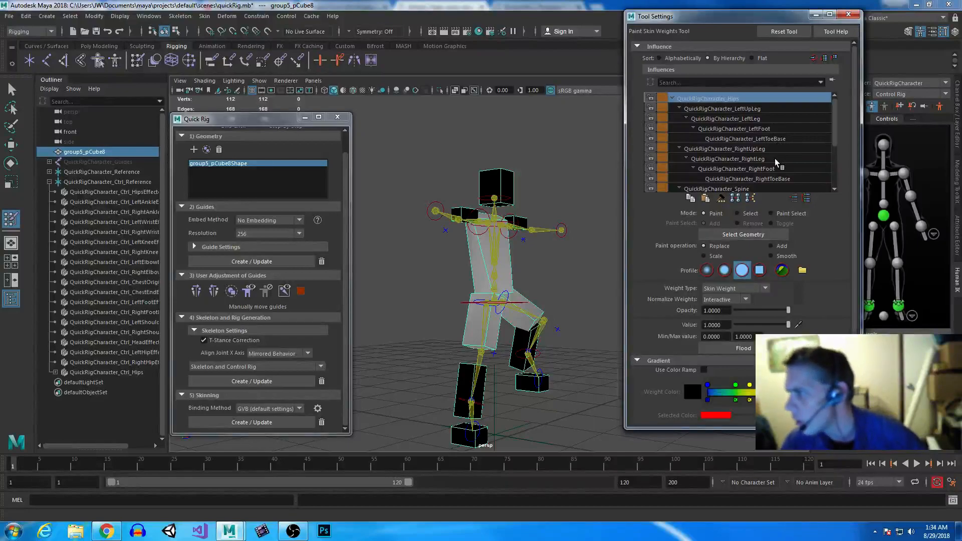
Inspect the weights of the RightFoot, RightLeg, RightUpLeg, LeftFoot and LeftLeg influences, finishing with LeftUpLeg active.
left_click(782, 169)
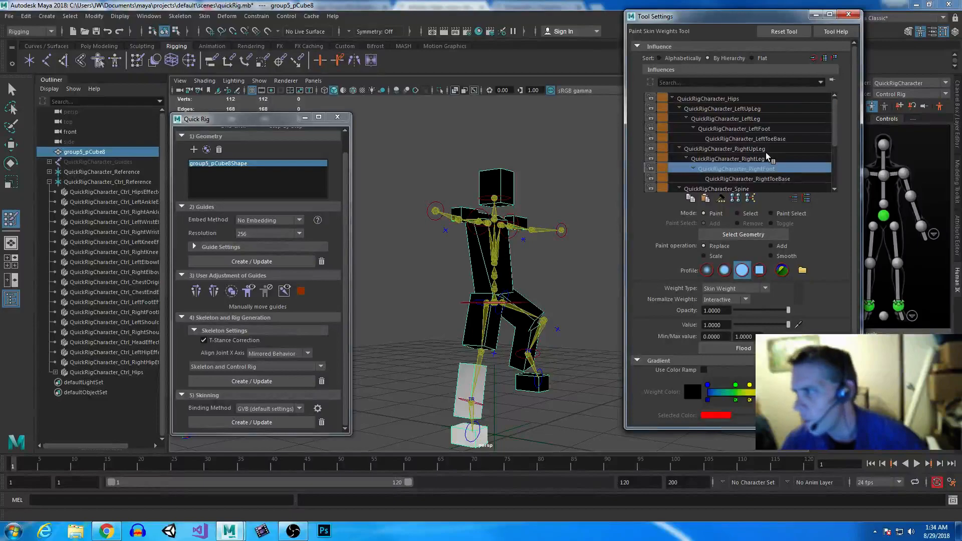
left_click(767, 159)
left_click(769, 149)
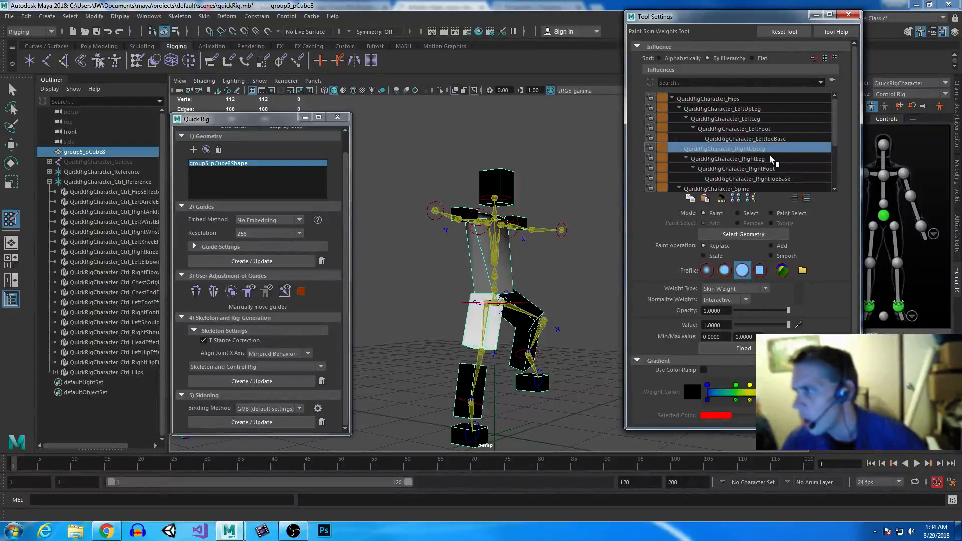
left_click(766, 130)
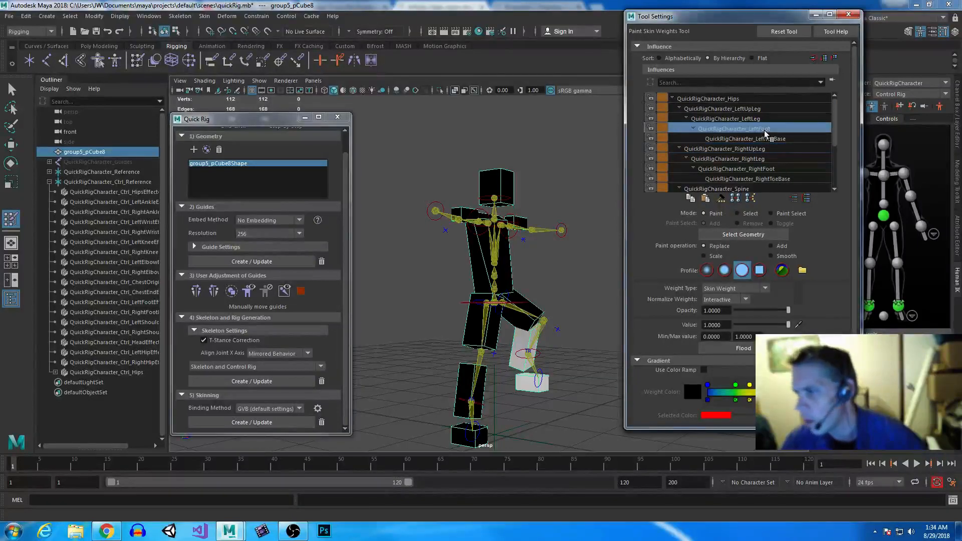
left_click(760, 119)
left_click(757, 110)
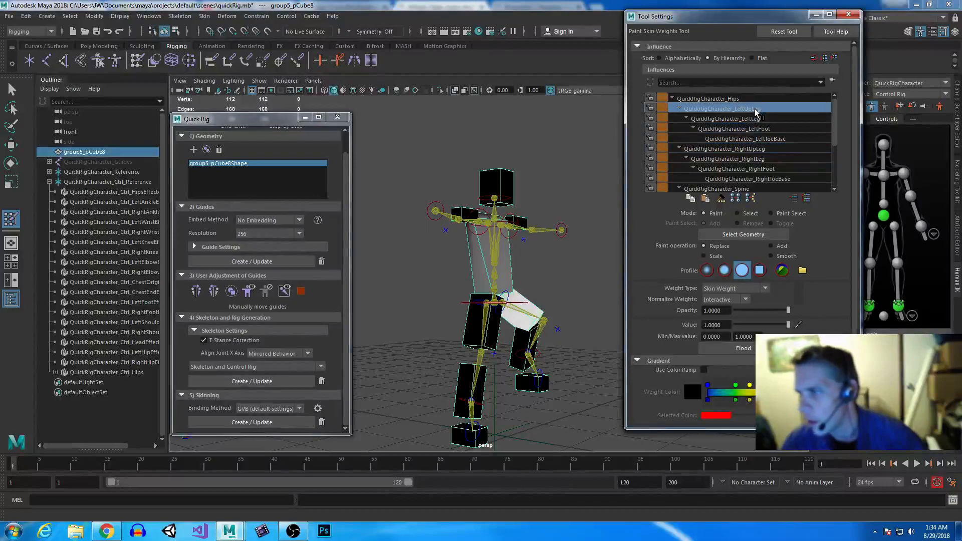
scroll(535, 263, "up", 5)
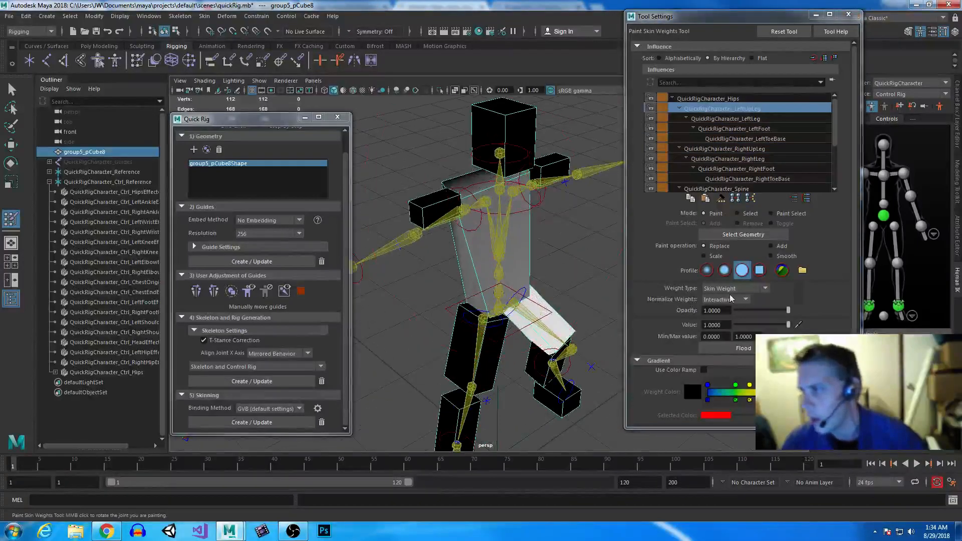
Choose the solid round brush profile and shrink the skin weight brush to about the size of the shoulder.
left_click(742, 271)
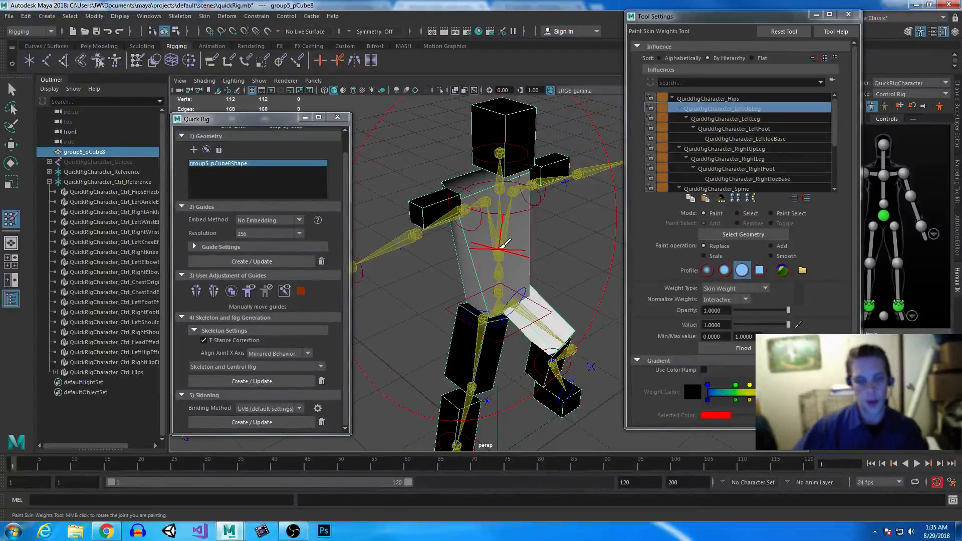
key("b")
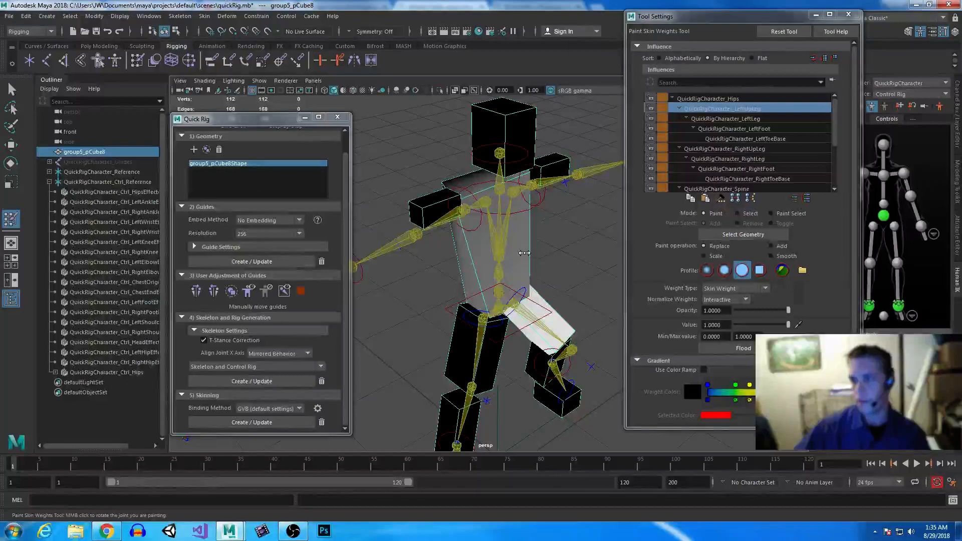
mouse_move(460, 250)
left_mouse_down()
mouse_move(494, 245)
mouse_move(419, 250)
left_mouse_up()
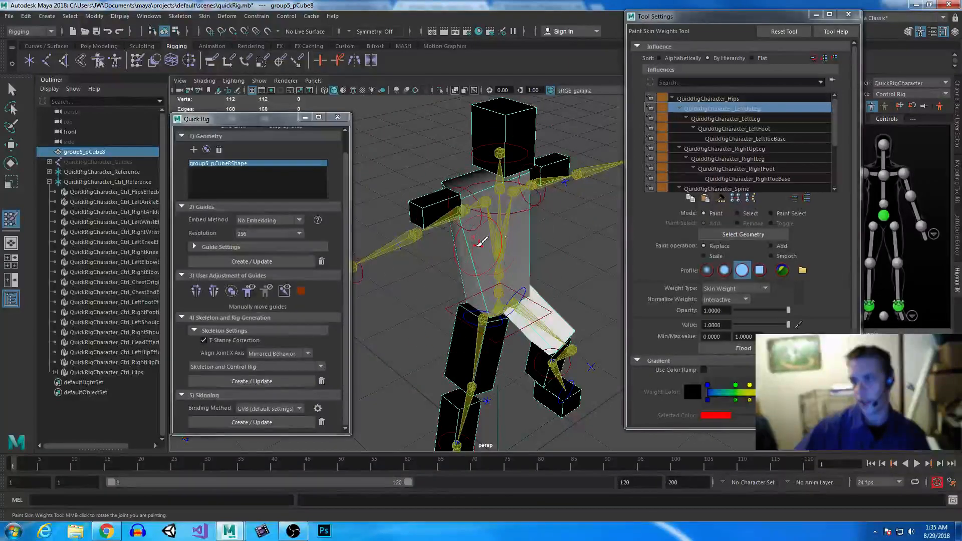
key("b")
mouse_move(487, 247)
left_mouse_down()
mouse_move(472, 247)
mouse_move(509, 249)
mouse_move(496, 249)
left_mouse_up()
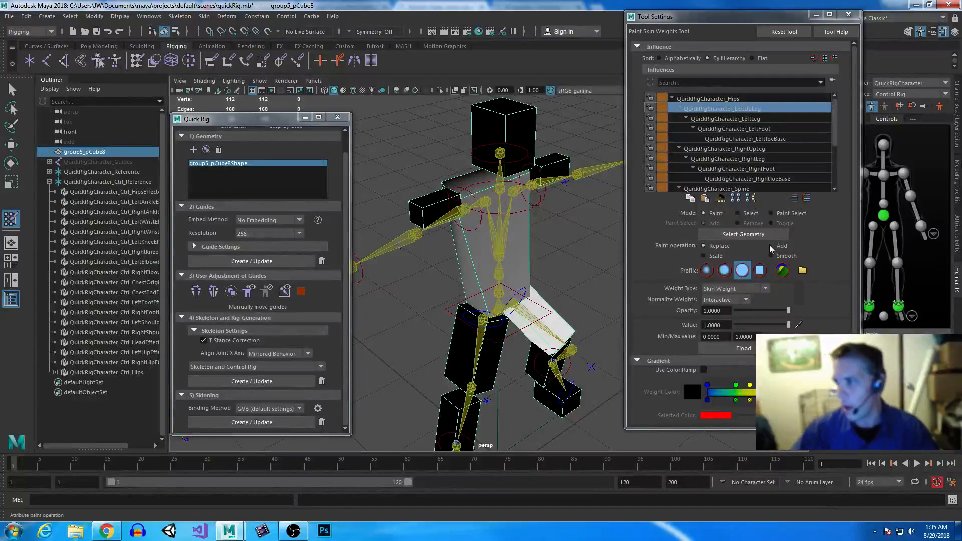
Set the paint value to 0 and try a LeftUpLeg weight stroke on the shoulder corner at 0.4951 opacity.
left_click_drag(789, 311, 754, 314)
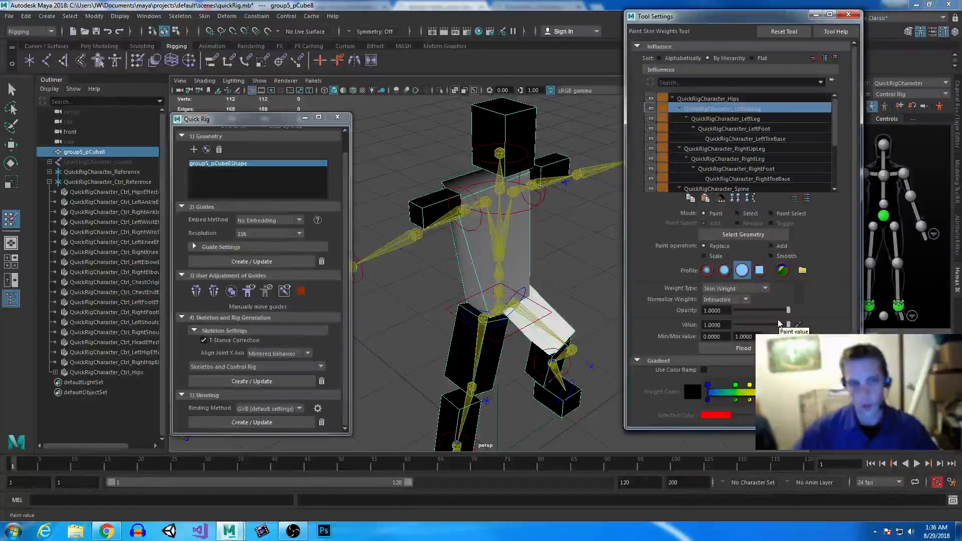
left_click_drag(789, 324, 735, 324)
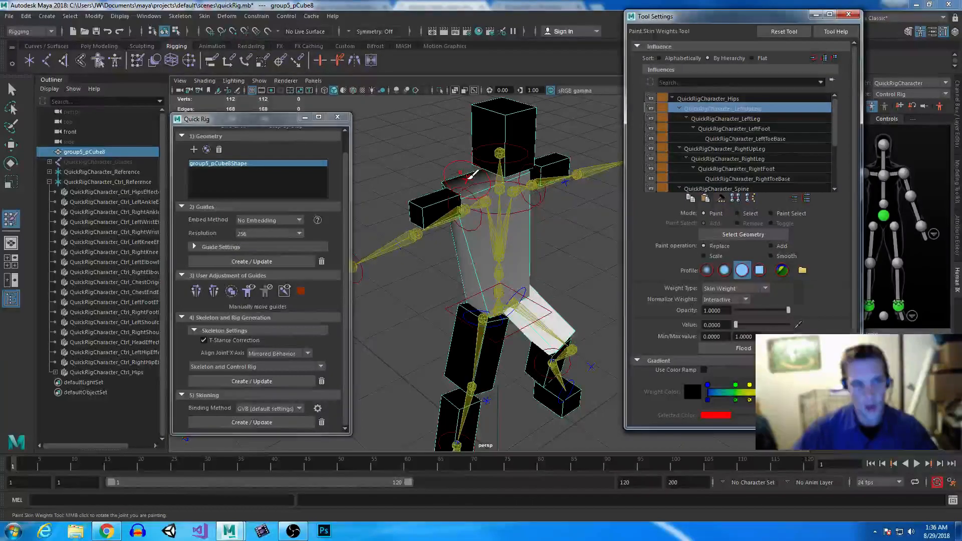
left_click_drag(788, 310, 763, 312)
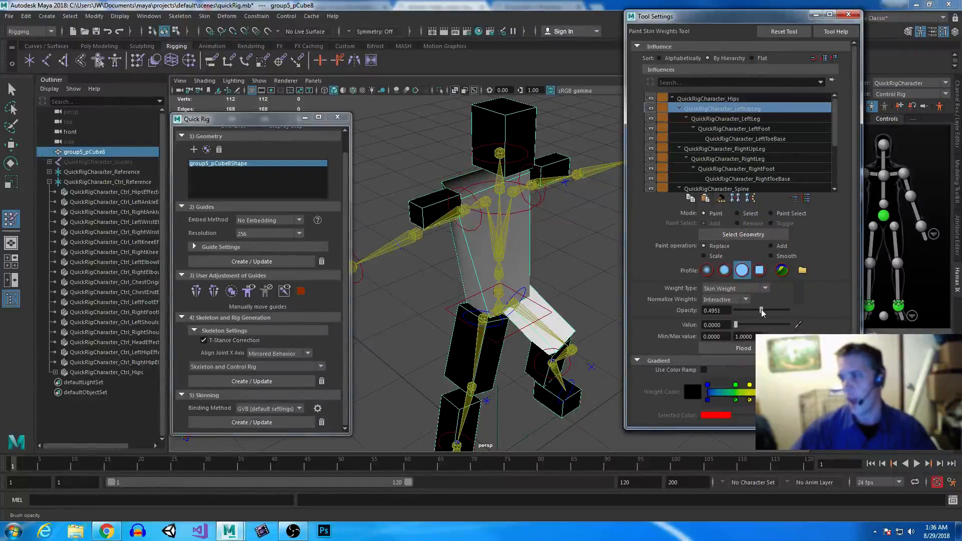
left_click(463, 184)
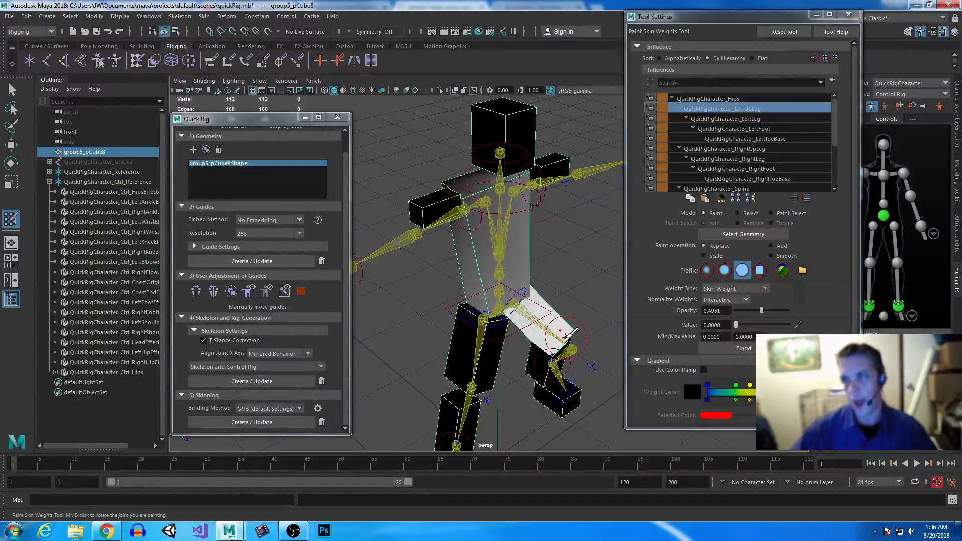
Restore the brush opacity to 1, paint the LeftUpLeg weight off the top of the torso, and leave the paint tool.
left_click_drag(763, 311, 794, 311)
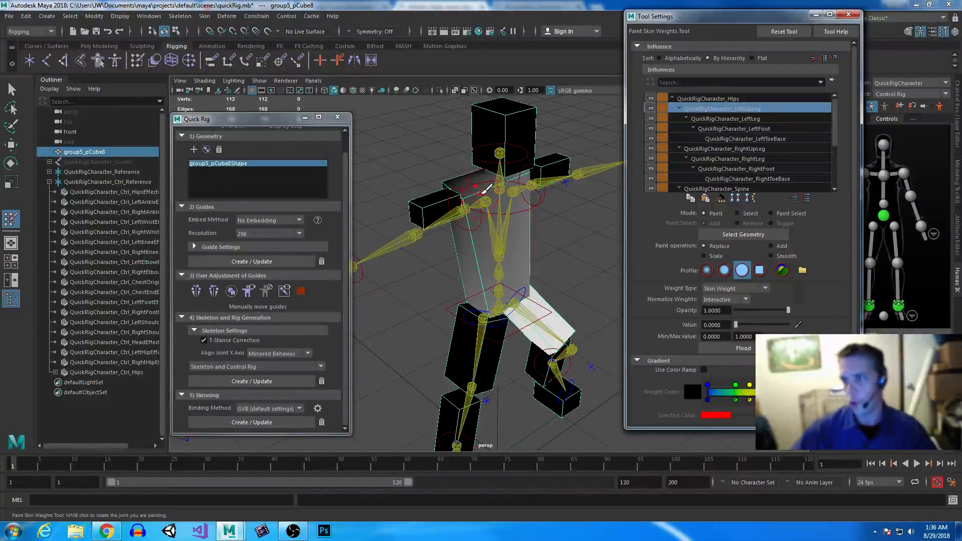
mouse_move(481, 188)
left_mouse_down()
mouse_move(468, 186)
mouse_move(531, 173)
left_mouse_up()
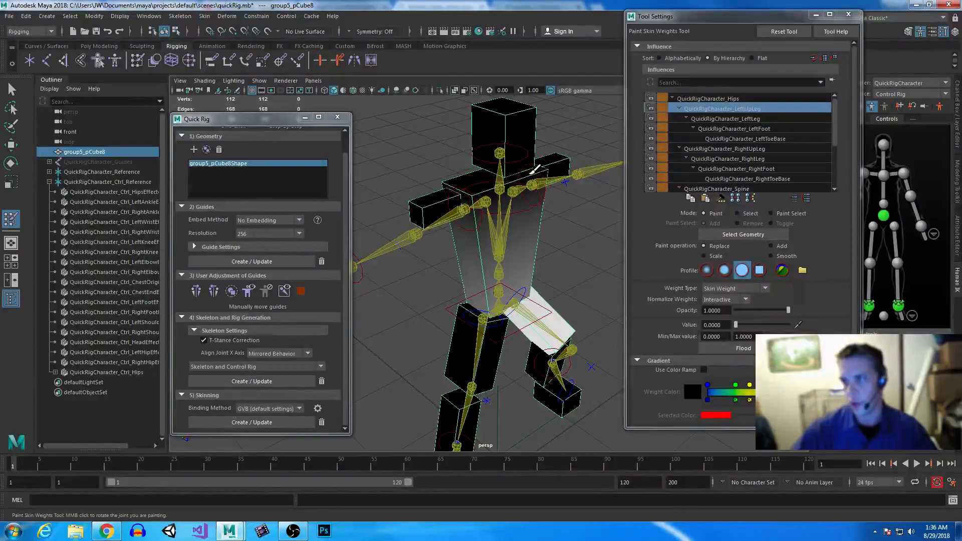
left_click_drag(582, 242, 321, 222, "alt")
left_click_drag(346, 235, 500, 228, "alt")
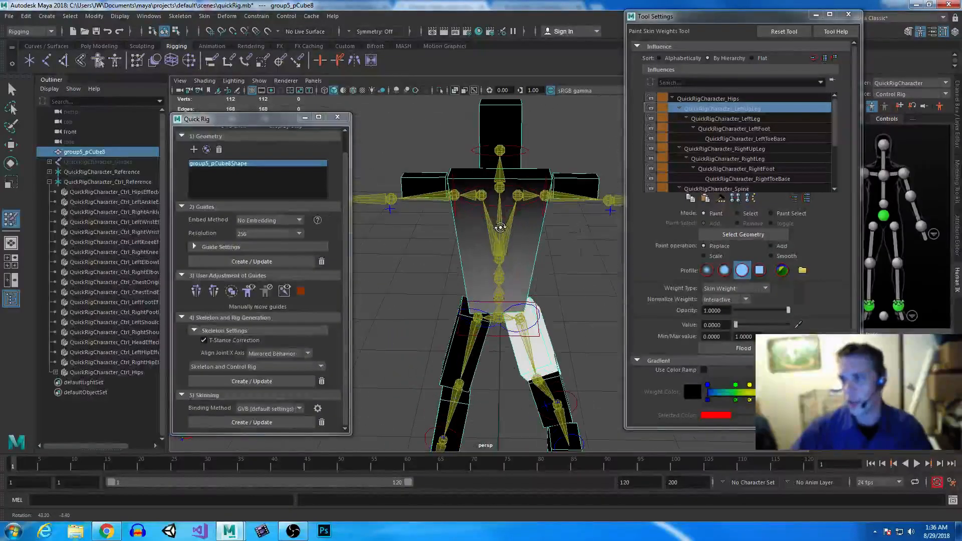
left_click_drag(569, 346, 467, 266, "alt")
left_click(11, 88)
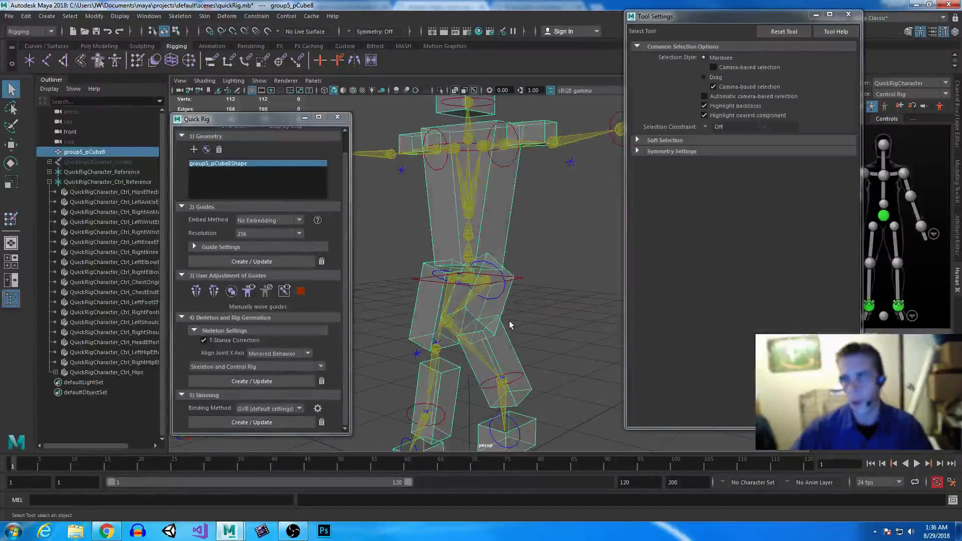
Lower the left foot by moving the left ankle control down, and minimize the tool settings window.
mouse_move(457, 323)
left_mouse_down("alt")
mouse_move(517, 324)
mouse_move(537, 365)
left_mouse_up("alt")
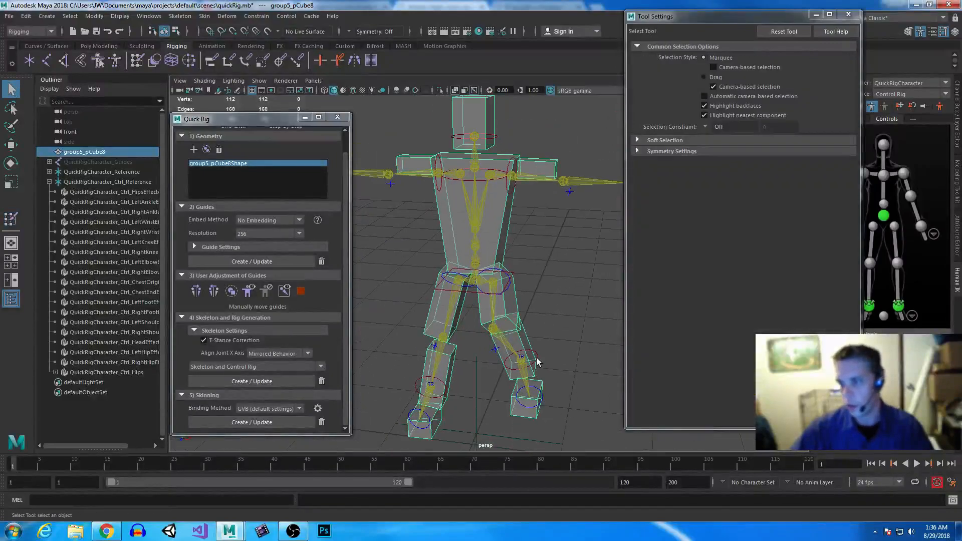
left_click(537, 365)
key("e")
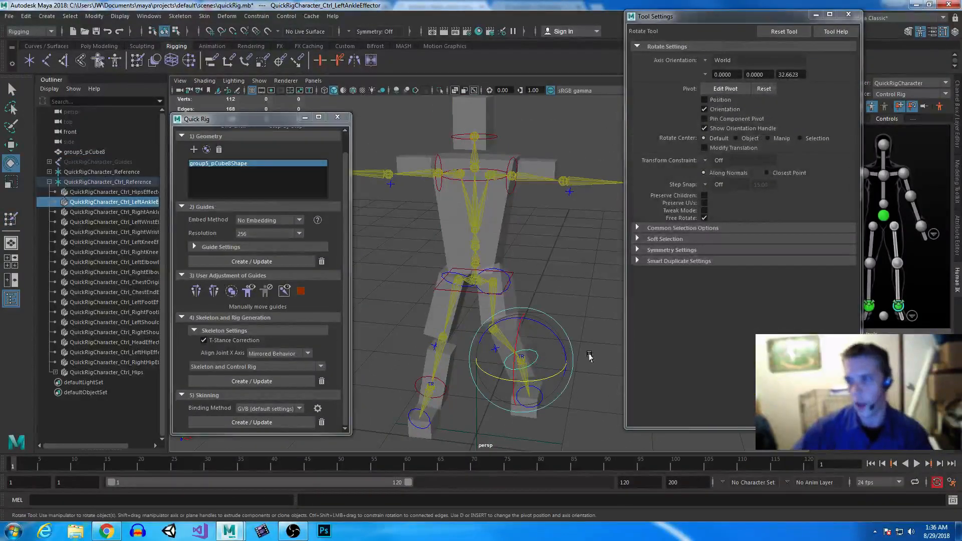
key("w")
left_click_drag(522, 314, 521, 355)
left_click(816, 15)
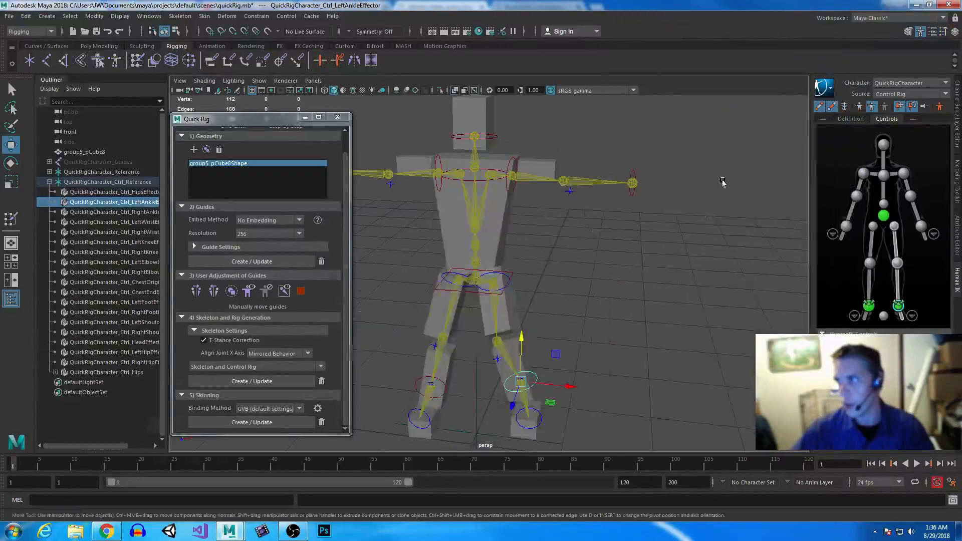
left_click_drag(623, 355, 567, 346, "alt")
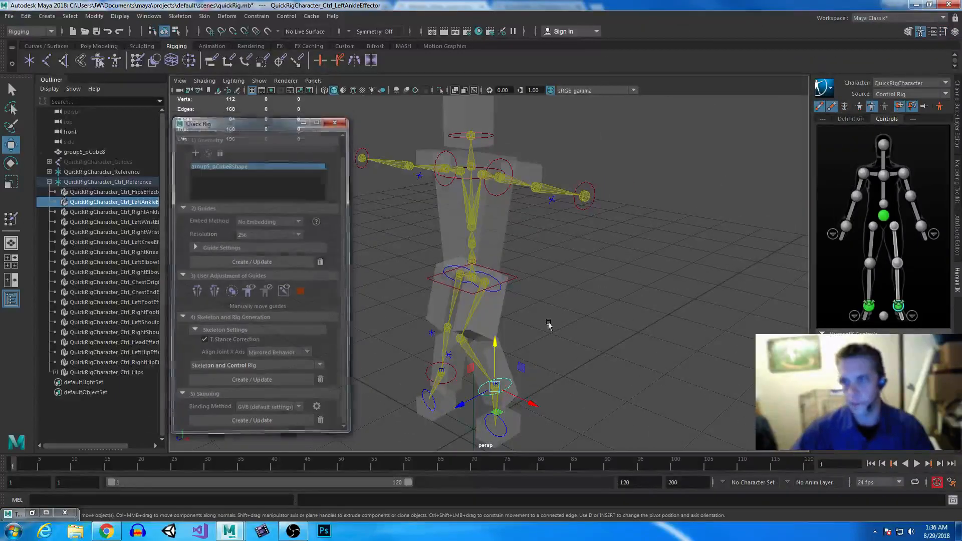
Close the Quick Rig window, move the left ankle control down and along the Z axis, and clear the selection.
left_click(337, 117)
left_click_drag(635, 397, 528, 337, "alt")
left_click_drag(470, 295, 470, 312)
left_click_drag(422, 363, 437, 364)
left_click_drag(358, 382, 518, 279, "alt")
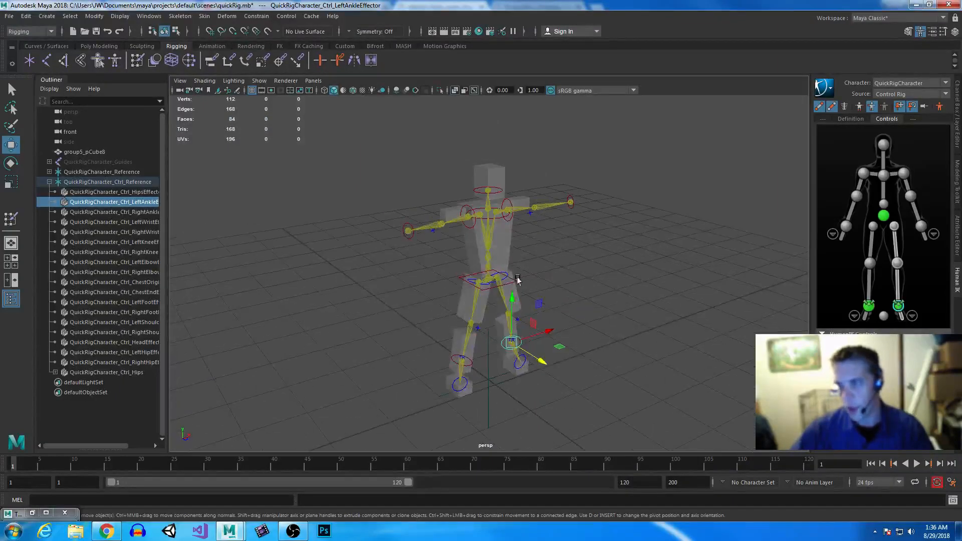
right_click_drag(518, 279, 618, 320, "alt")
left_click_drag(618, 319, 606, 367, "alt")
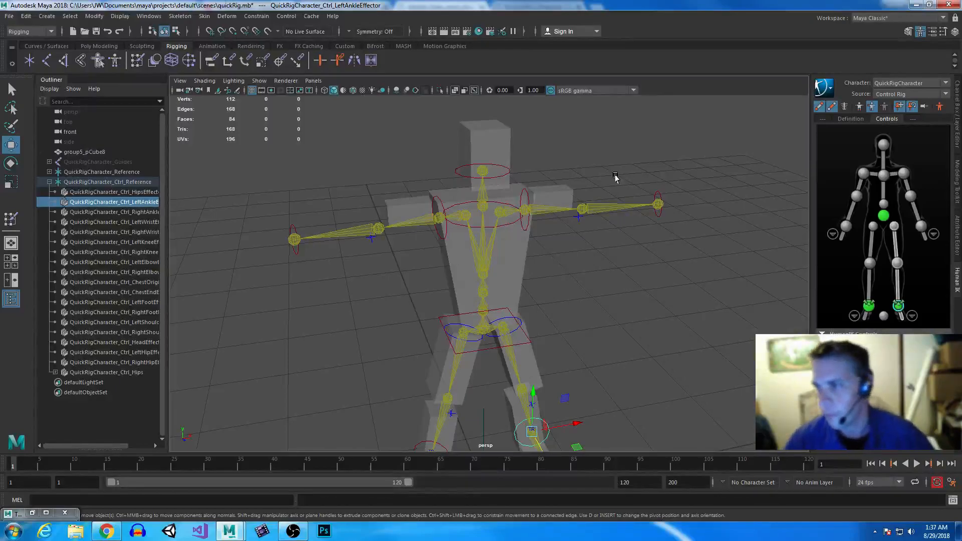
left_click(650, 310)
right_click_drag(677, 376, 580, 301, "alt")
left_click_drag(580, 301, 646, 318, "alt")
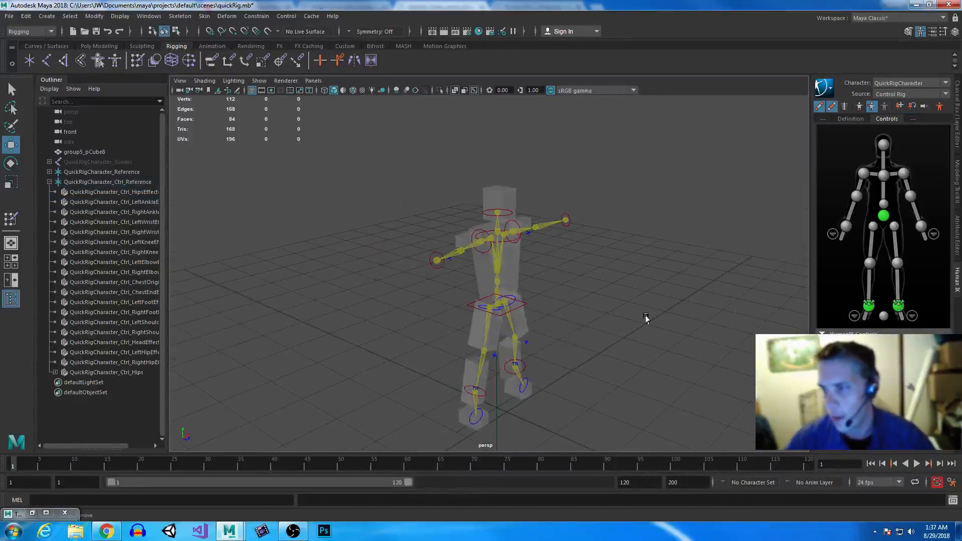
middle_click_drag(646, 317, 627, 282, "alt")
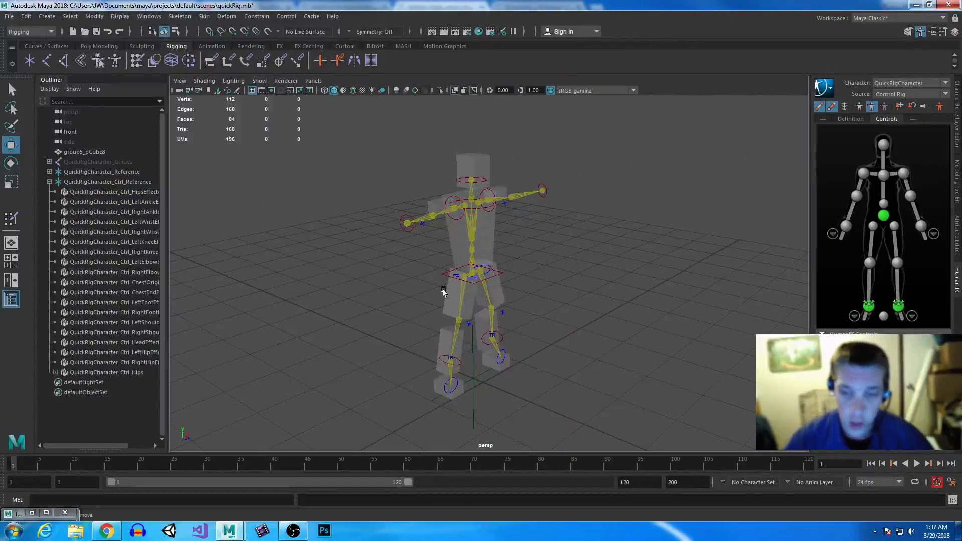
Select the upper chest control, discard a trial rotation, and key its upright pose at frames 1 and 60.
left_click(408, 222)
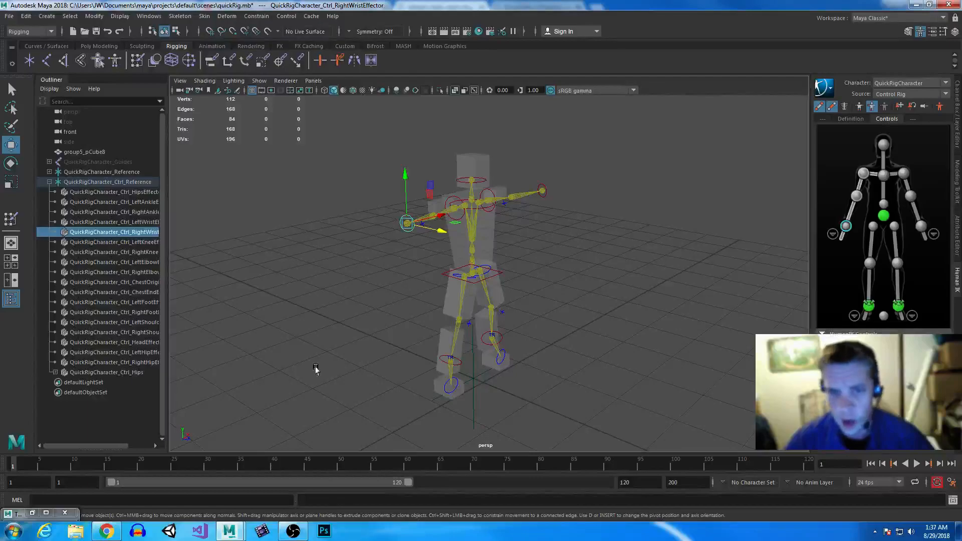
left_click_drag(369, 370, 276, 379, "alt")
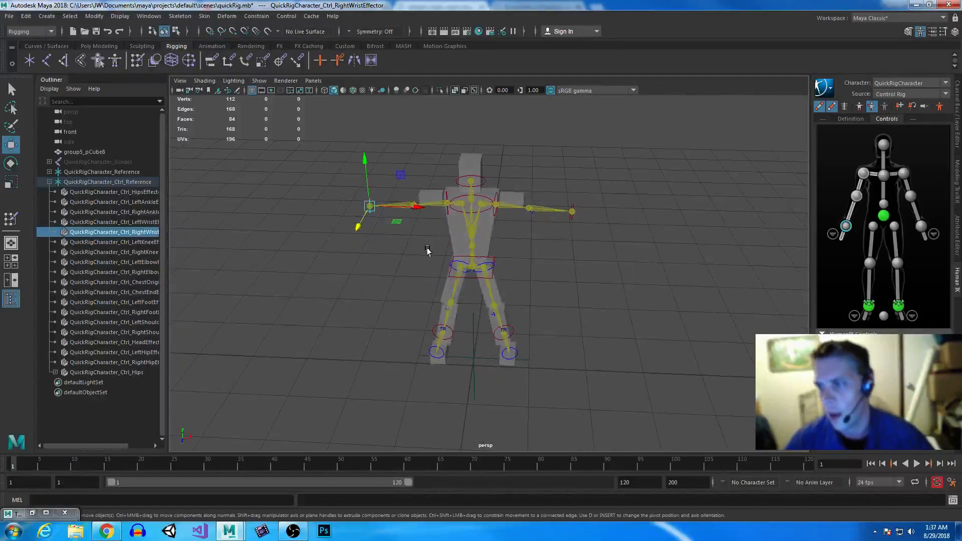
left_click(474, 212)
left_click_drag(474, 212, 532, 311, "alt")
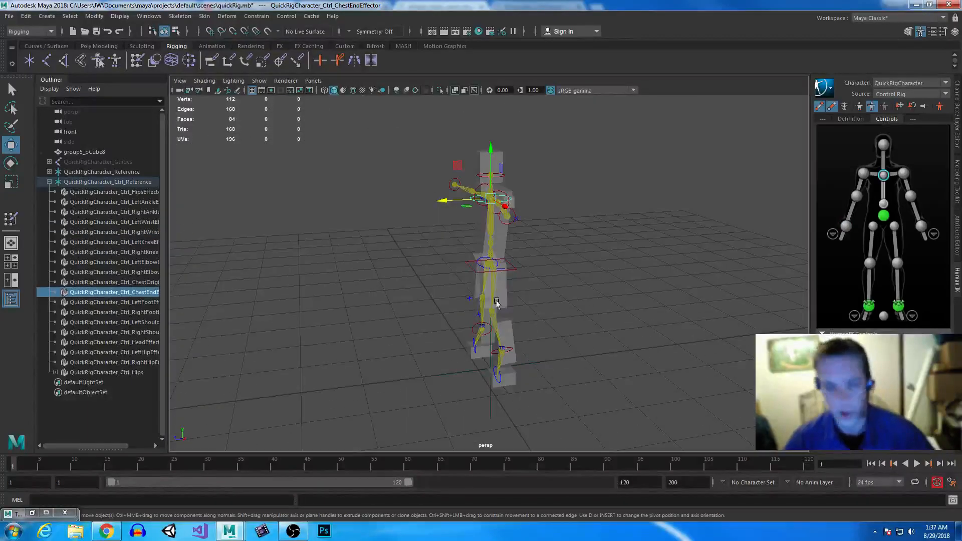
key("e")
left_click_drag(467, 161, 490, 174)
key("ctrl+z")
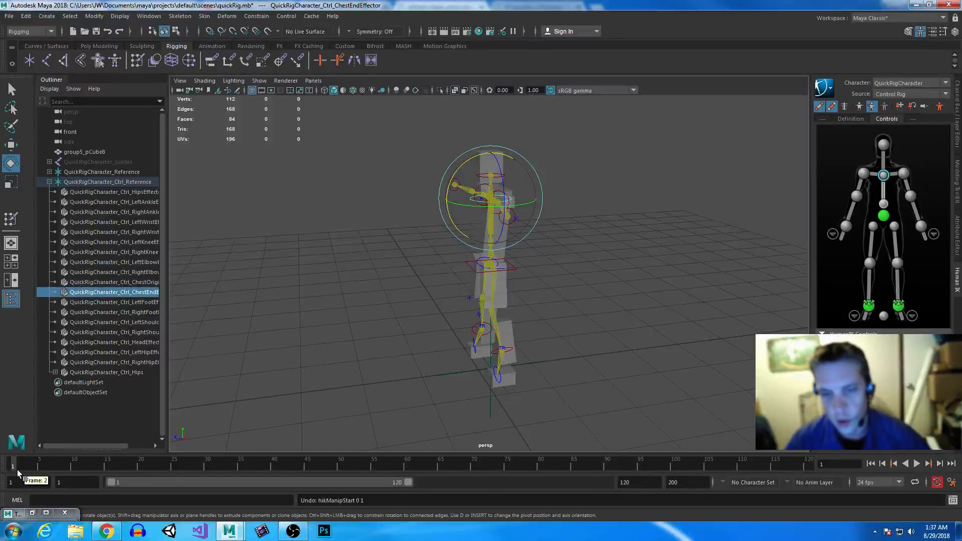
key("s")
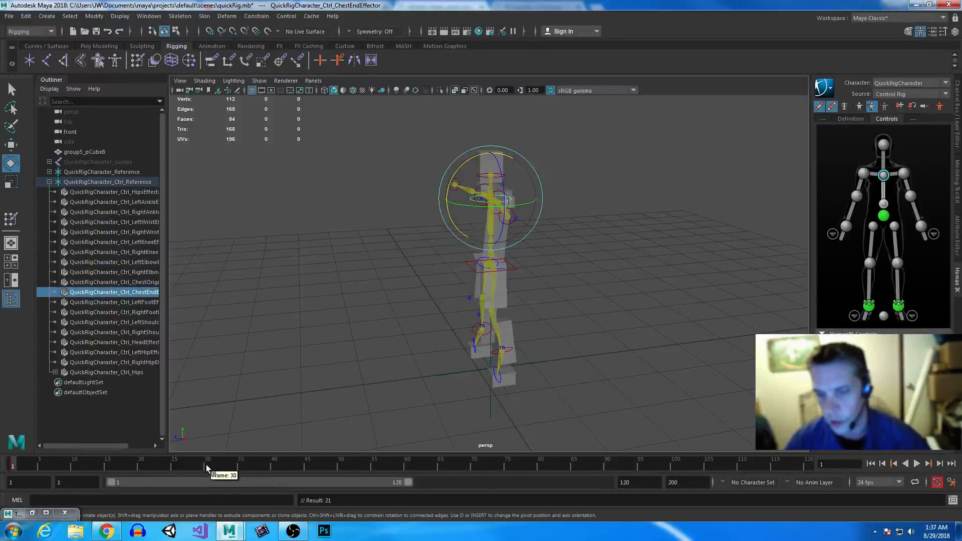
left_click(407, 469)
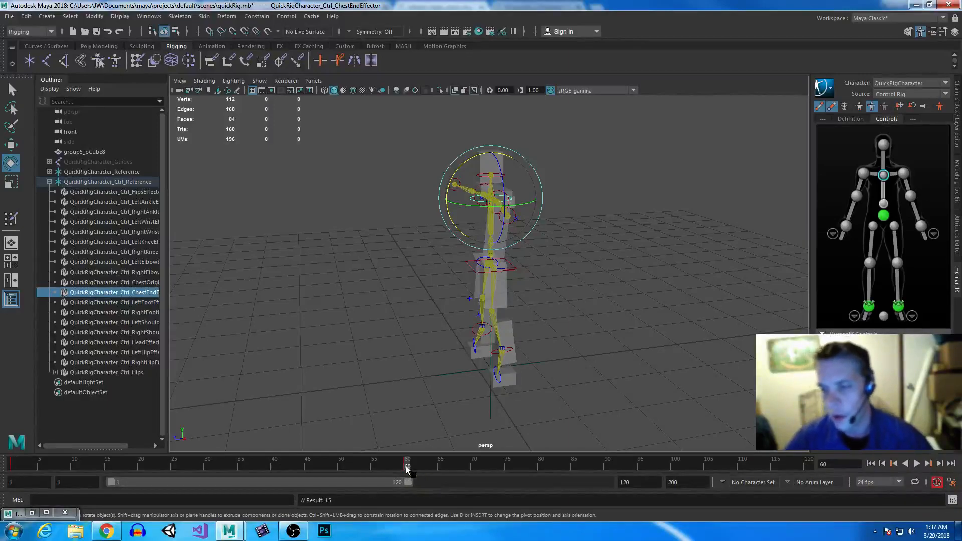
Rotate the upper chest control forward into a bow, keyed at frames 20 and 30, and scrub through the motion.
left_click_drag(407, 470, 207, 469)
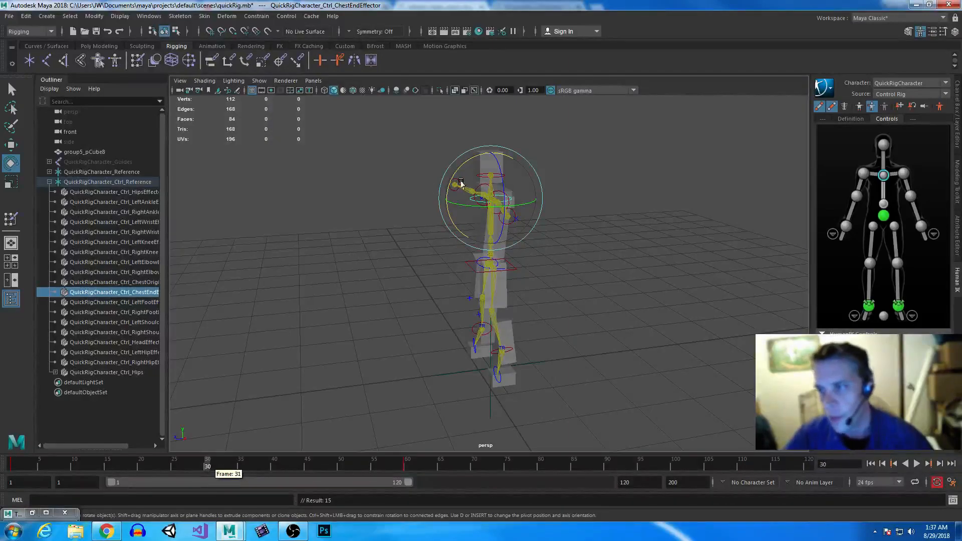
left_click(140, 468)
left_click_drag(470, 160, 431, 210)
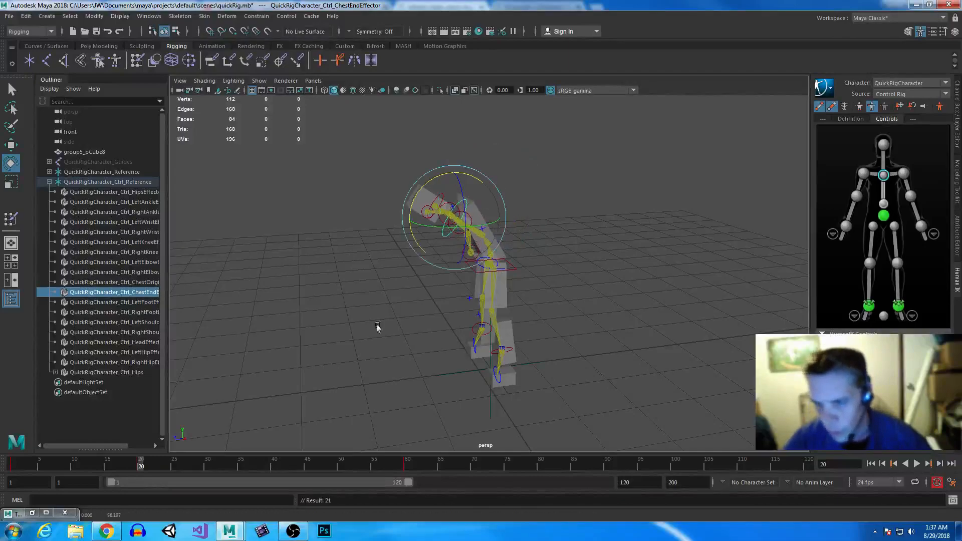
left_click(275, 467)
key("alt+v")
left_click_drag(377, 482, 205, 468)
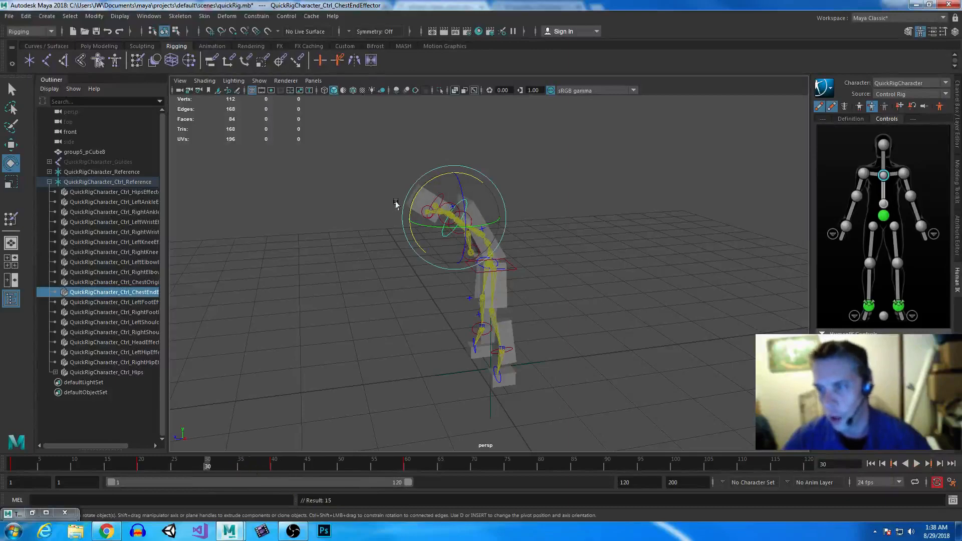
key("s")
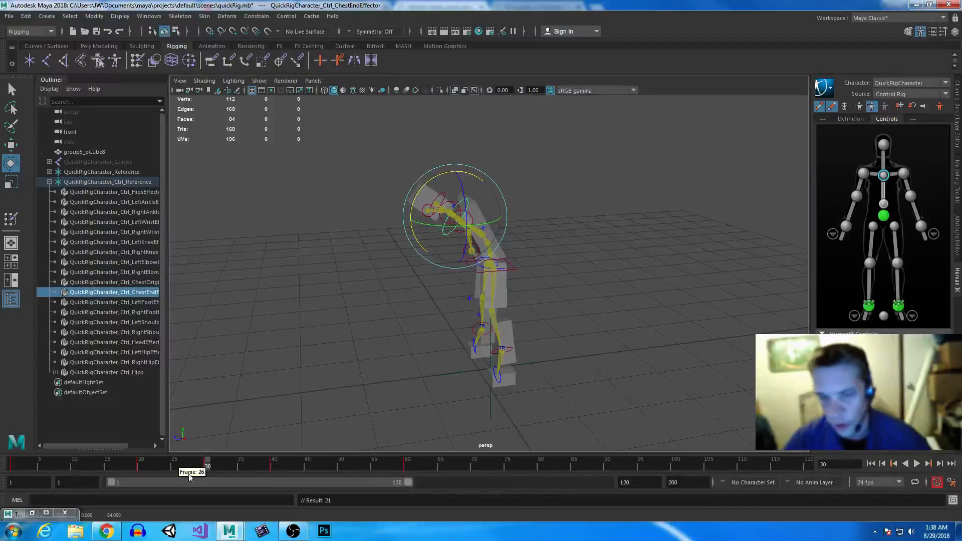
left_click_drag(197, 461, 362, 468)
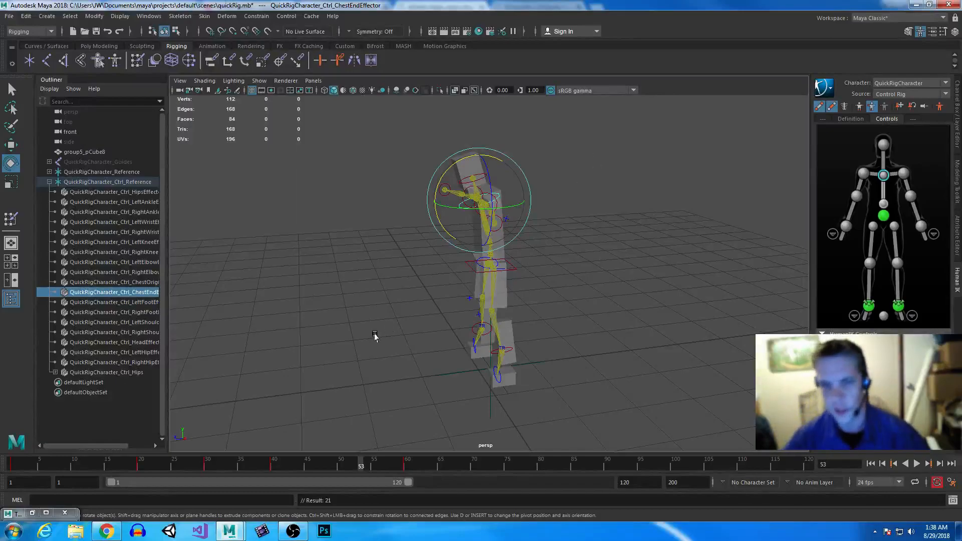
Return to frame 1, select the left shoulder control, and scrub to frame 60 to check it.
left_click_drag(333, 346, 477, 251, "alt")
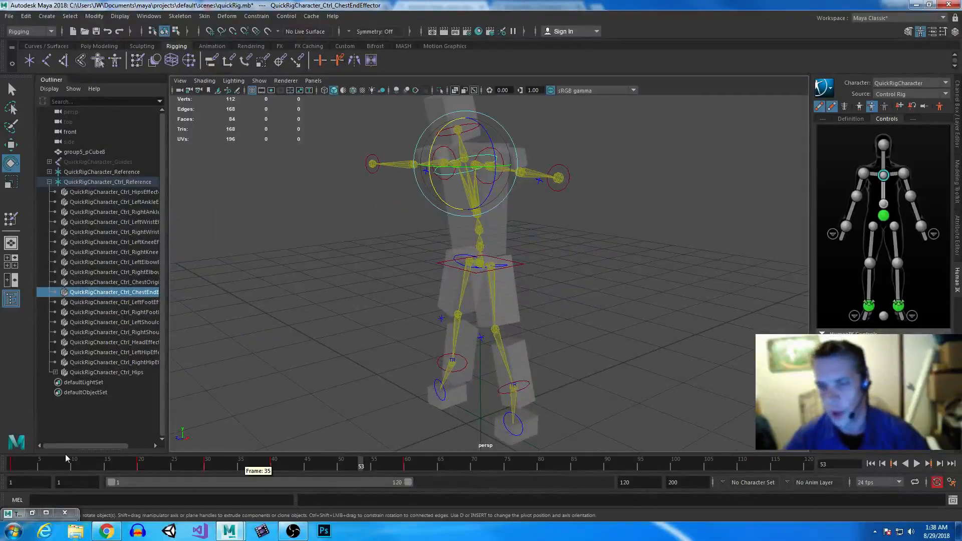
left_click(13, 465)
left_click(689, 364)
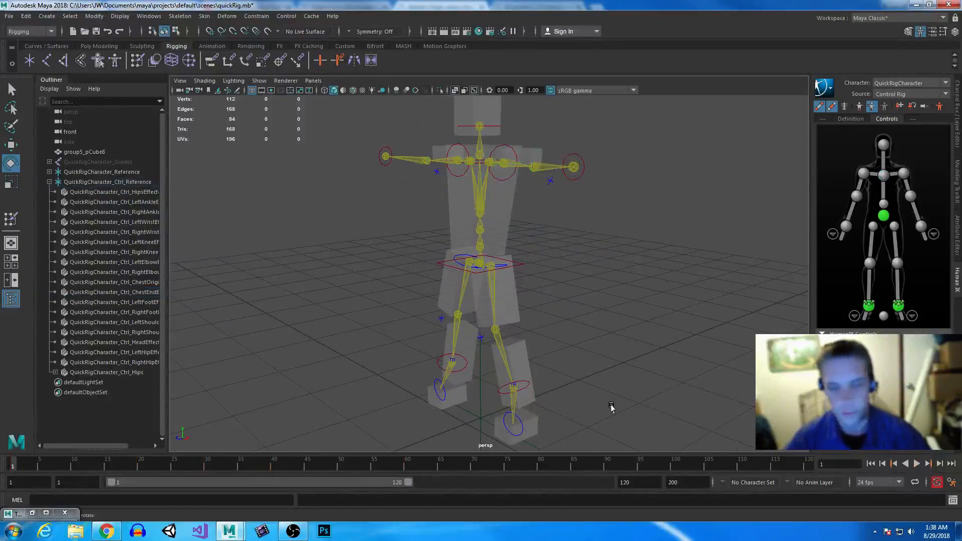
left_click(512, 266)
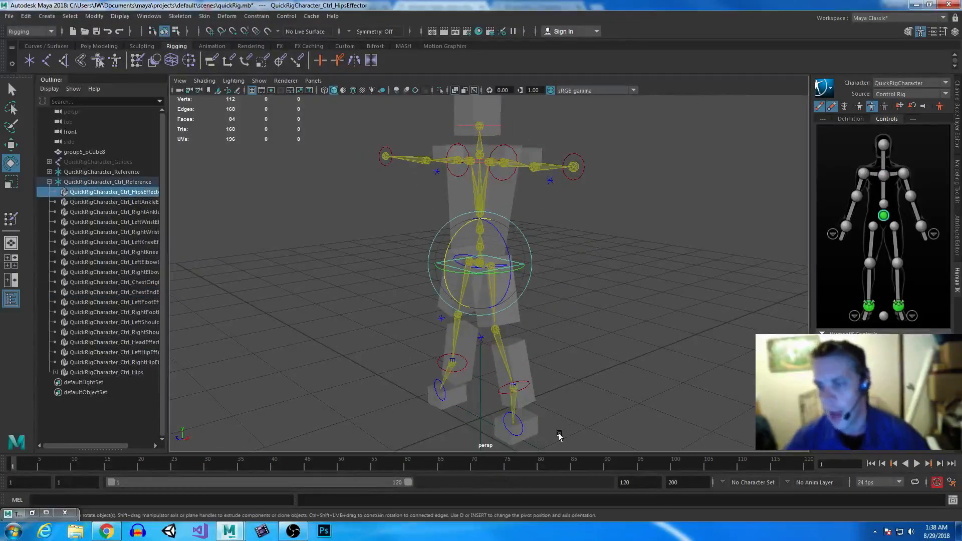
left_click(638, 318)
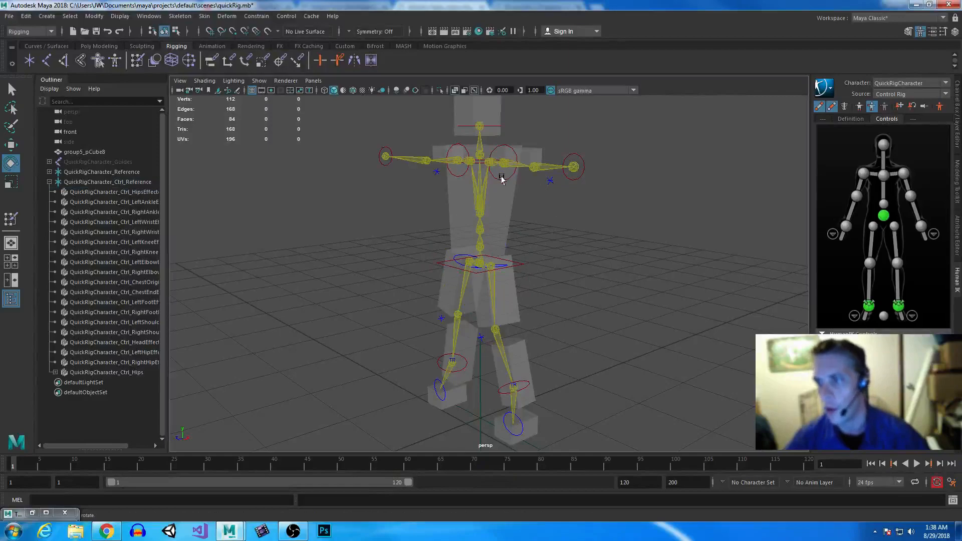
left_click(504, 176)
left_click(505, 180)
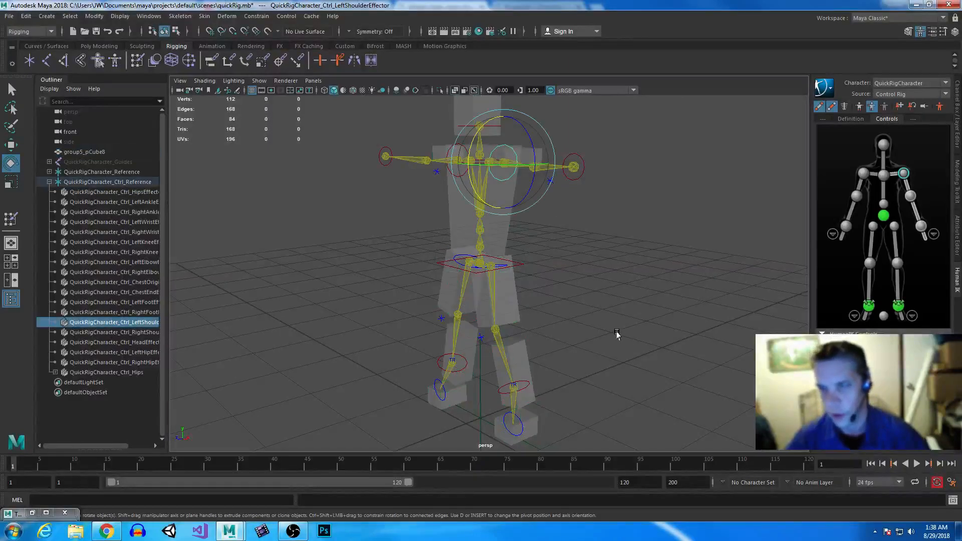
left_click_drag(148, 476, 407, 476)
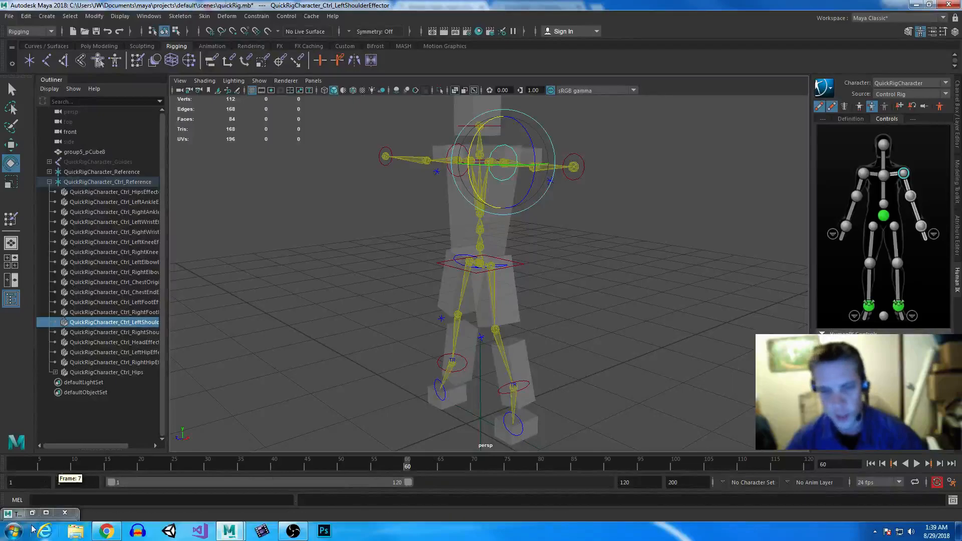
Switch to WordPad, note "frames 1-60 = bow" and "frames 61-80 = attack" on separate lines, and minimize the document.
left_click(13, 532)
left_click(44, 341)
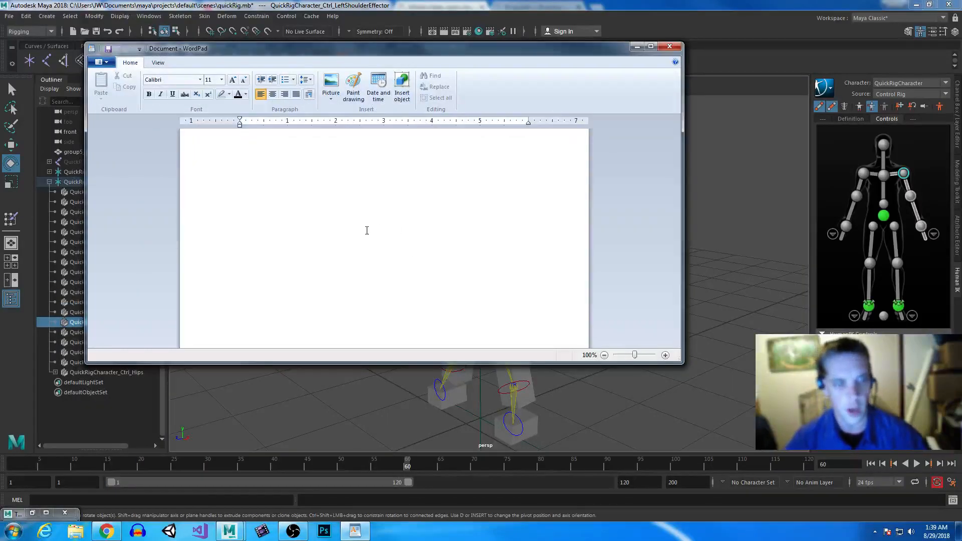
type("frames 1-60")
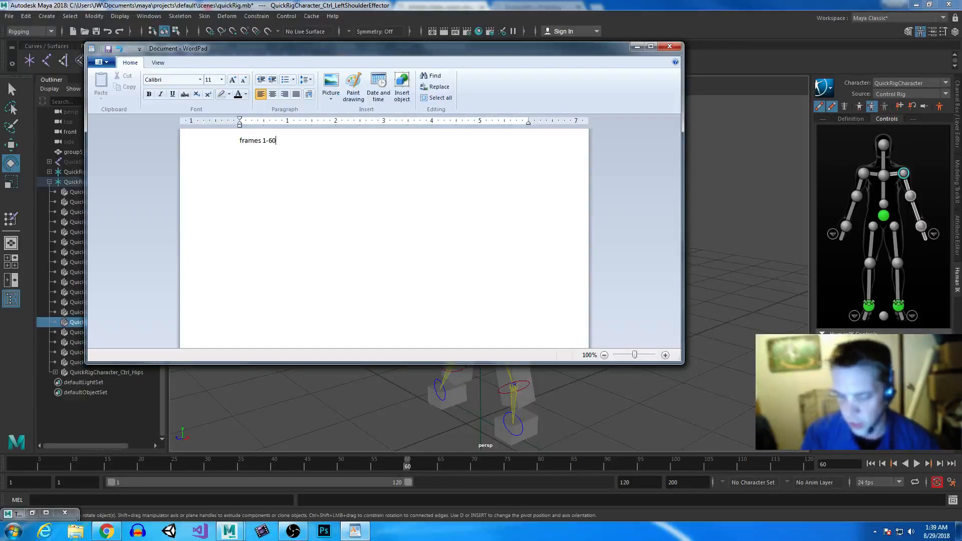
type(" = bow")
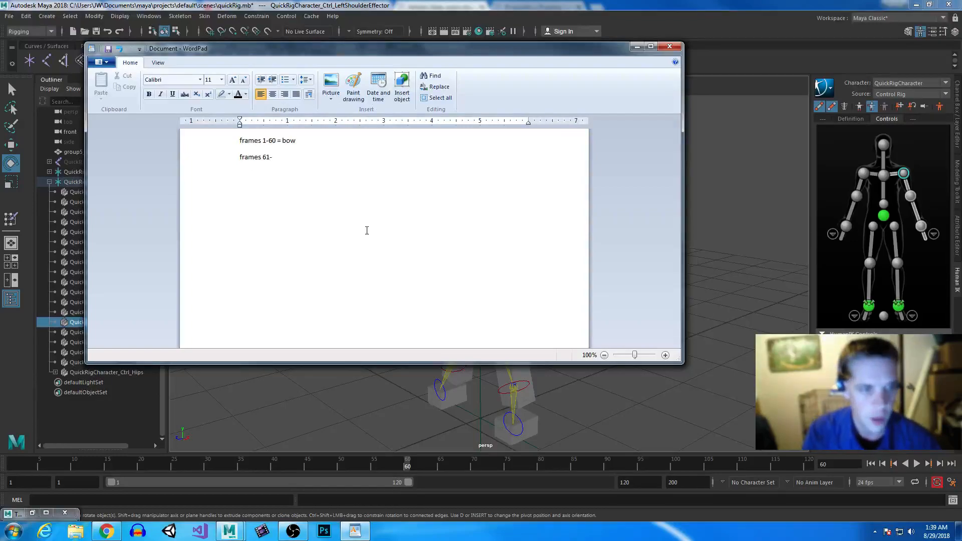
type("= atta")
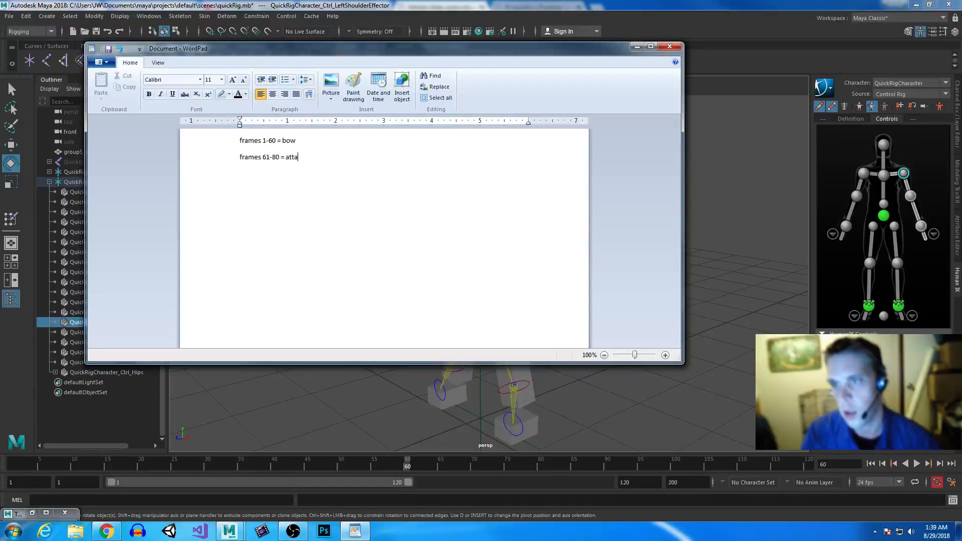
type("ck")
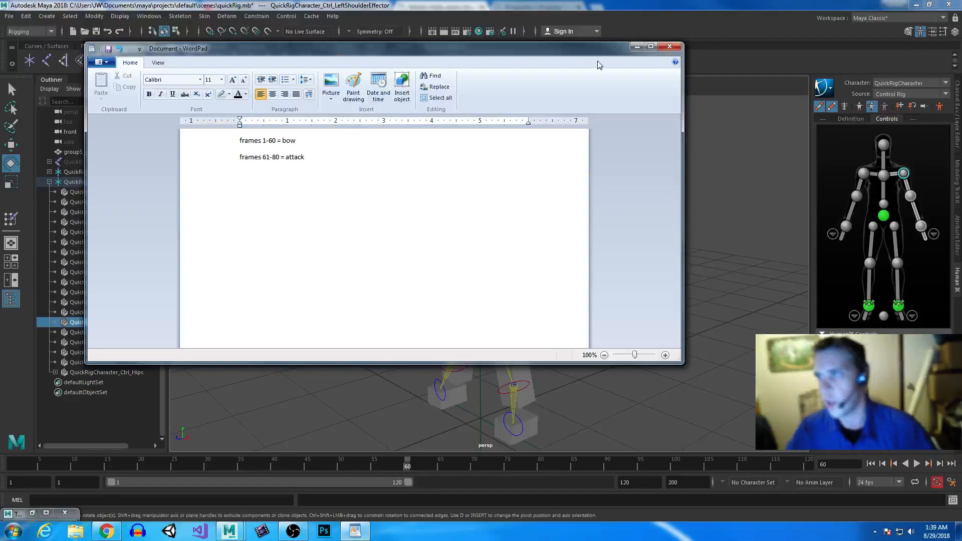
left_click(637, 46)
Limit the playback range to frames 61–80 and move the current time to frame 80.
left_click_drag(407, 464, 506, 488)
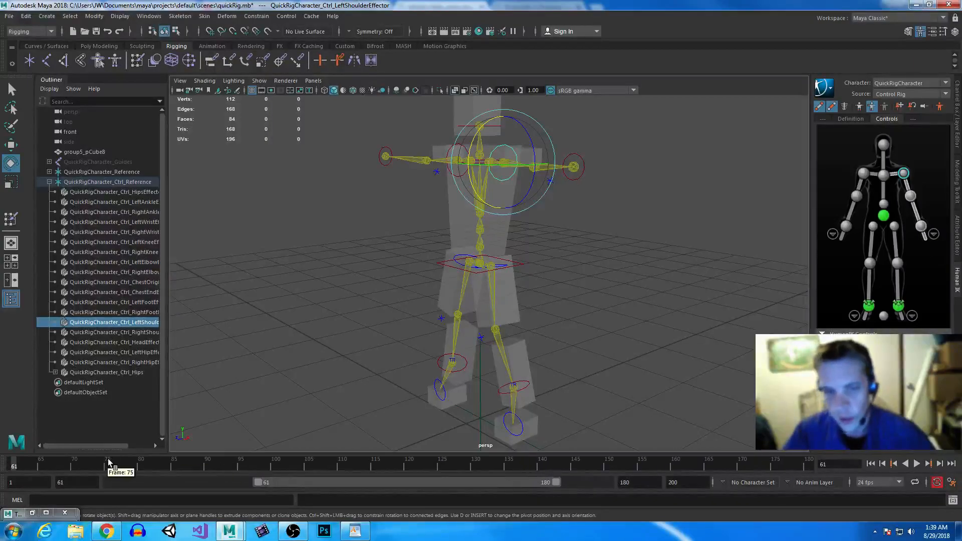
key("alt+v")
key("alt+v")
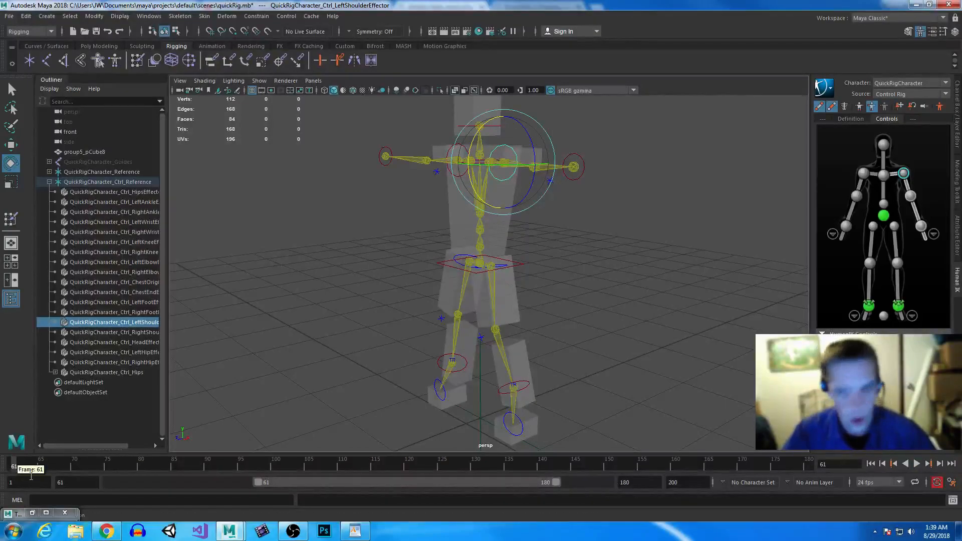
left_click_drag(556, 482, 303, 488)
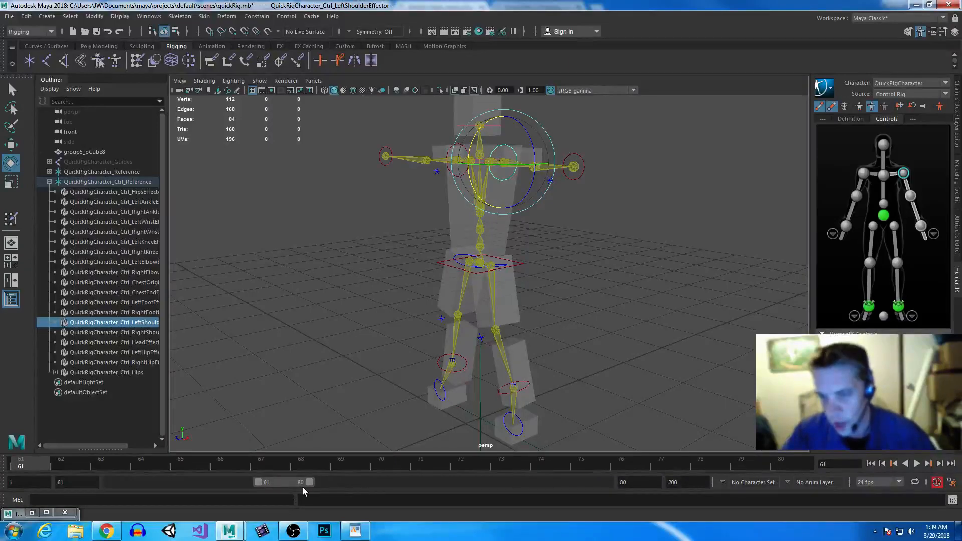
left_click(782, 462)
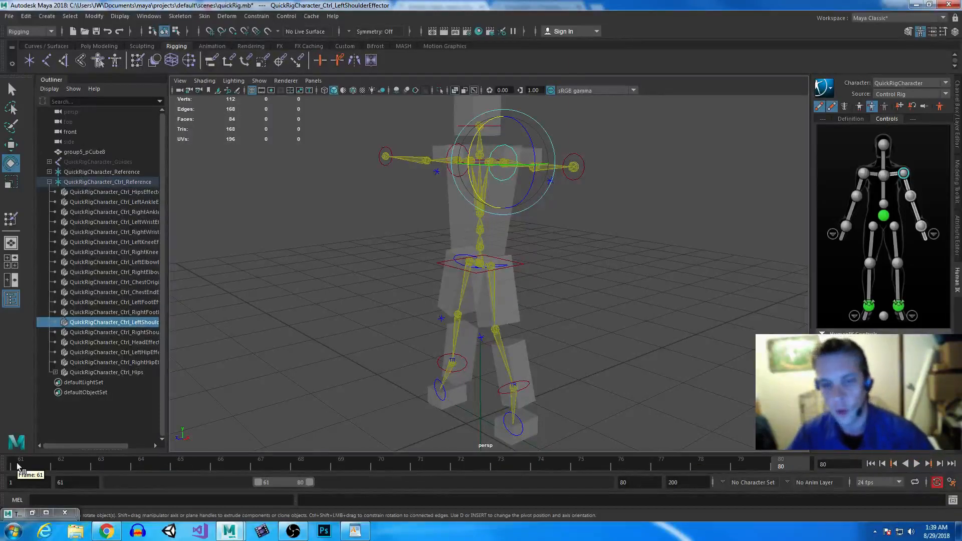
left_click(18, 465)
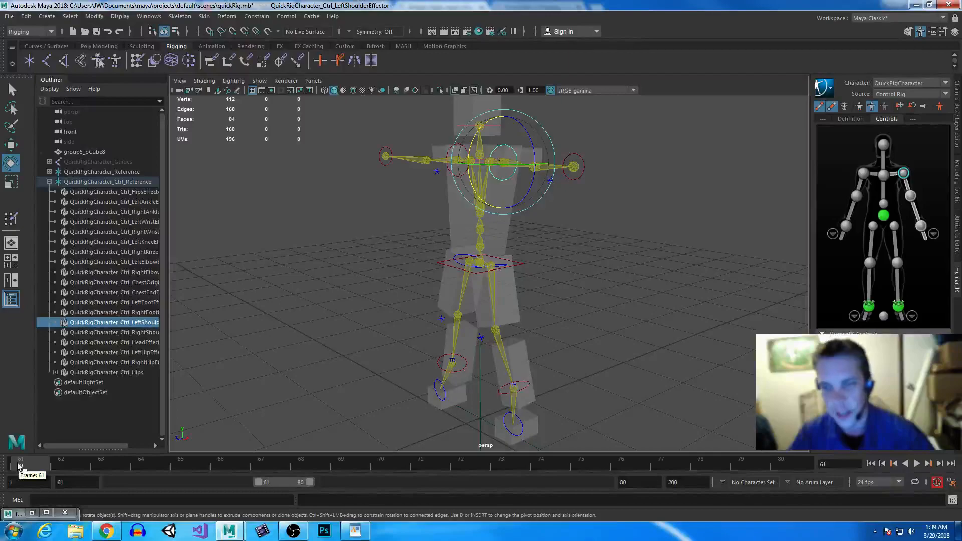
left_click(784, 465)
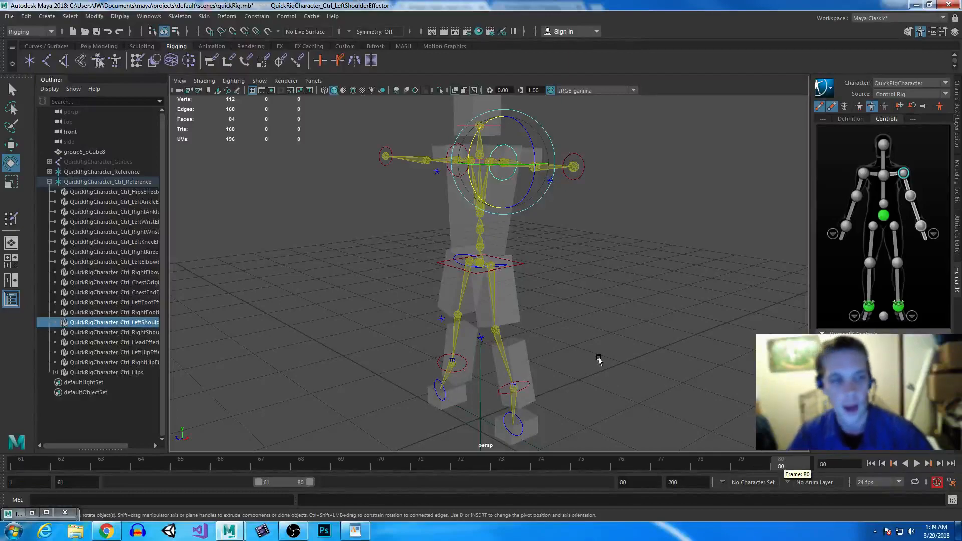
Rotate the right and left shoulder controls so both arms hang down beside the body.
left_click(399, 221)
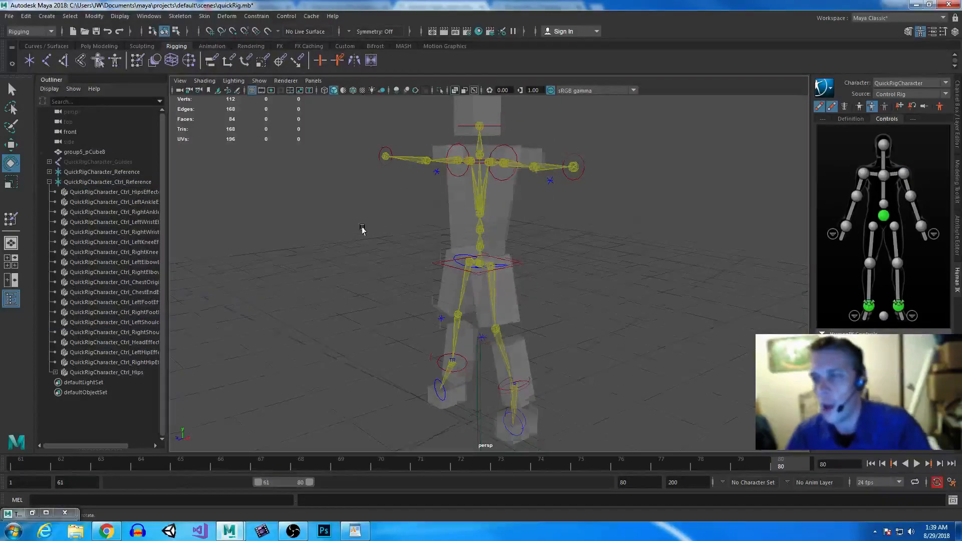
left_click_drag(398, 220, 414, 196, "alt")
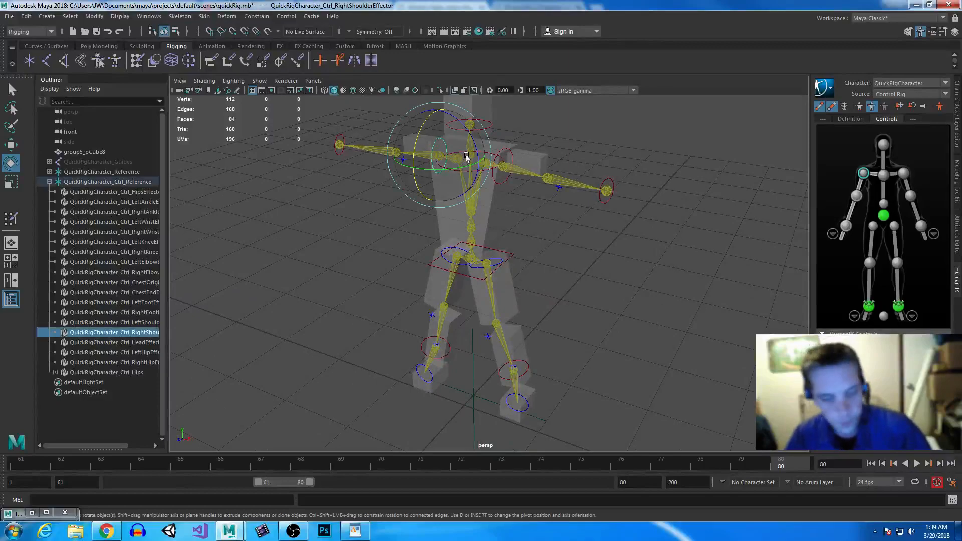
left_click_drag(467, 153, 414, 105)
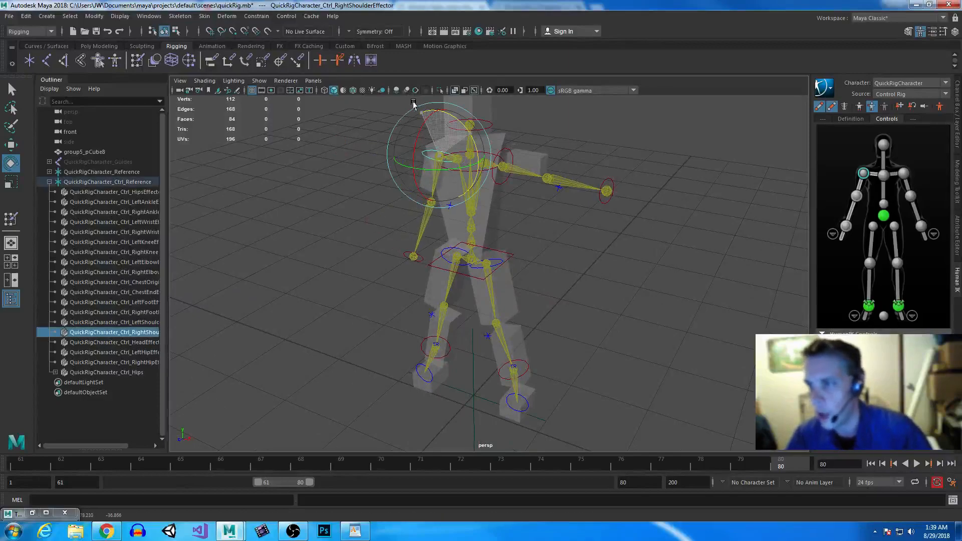
left_click(502, 150)
left_click_drag(533, 143, 543, 177)
Key the lowered-arm pose at frames 61 and 80 as the start and end of the attack.
key("alt+v")
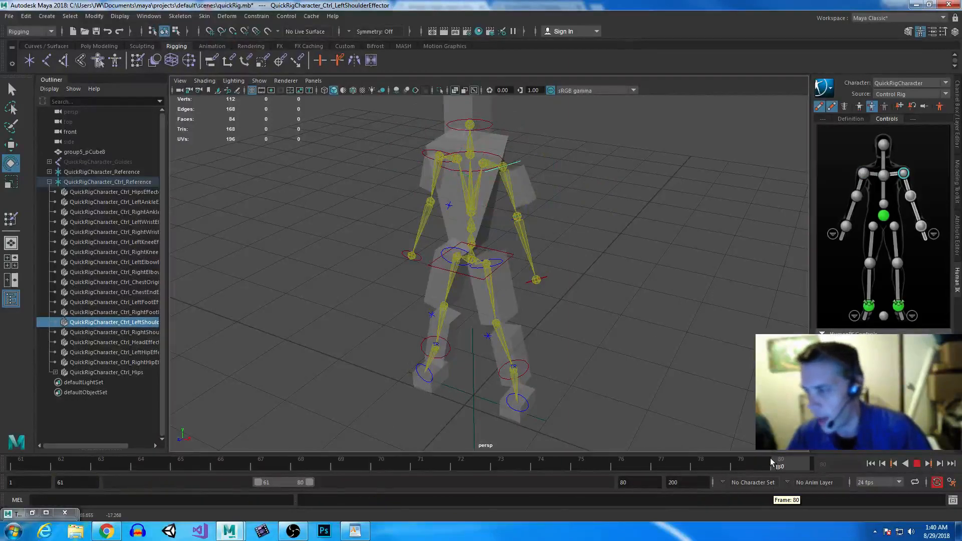
left_click(34, 468)
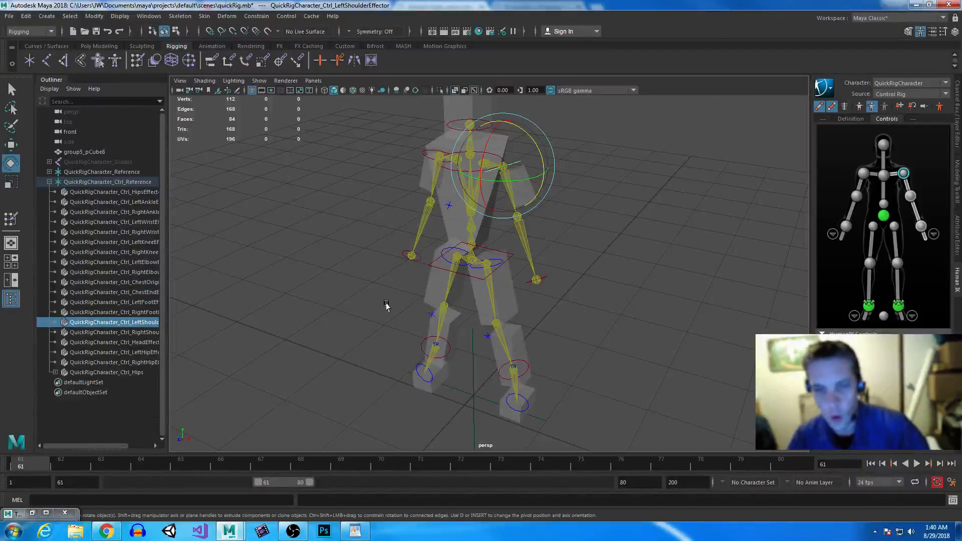
key("s")
left_click(790, 460)
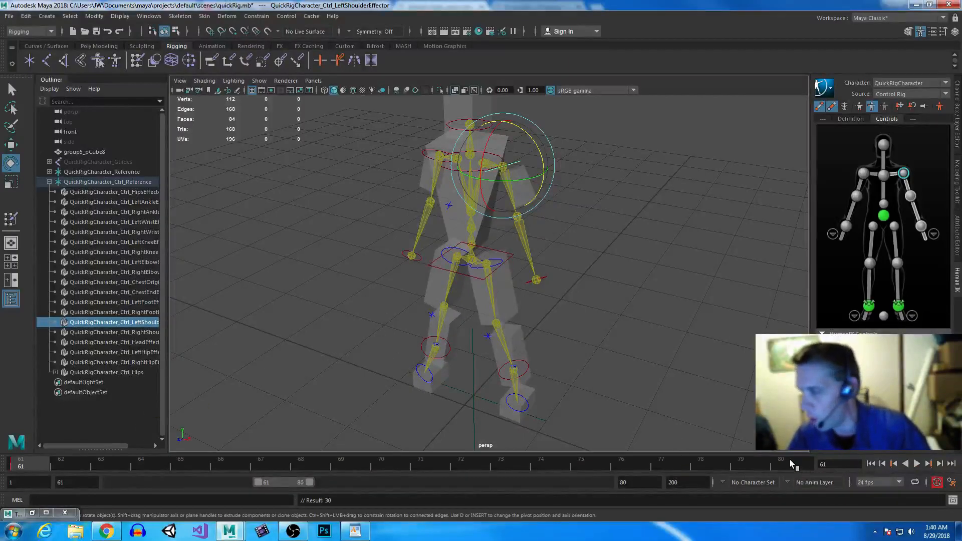
At frame 70, move the left wrist control in front of the torso toward the body's centre and key it.
left_click(537, 280)
key("w")
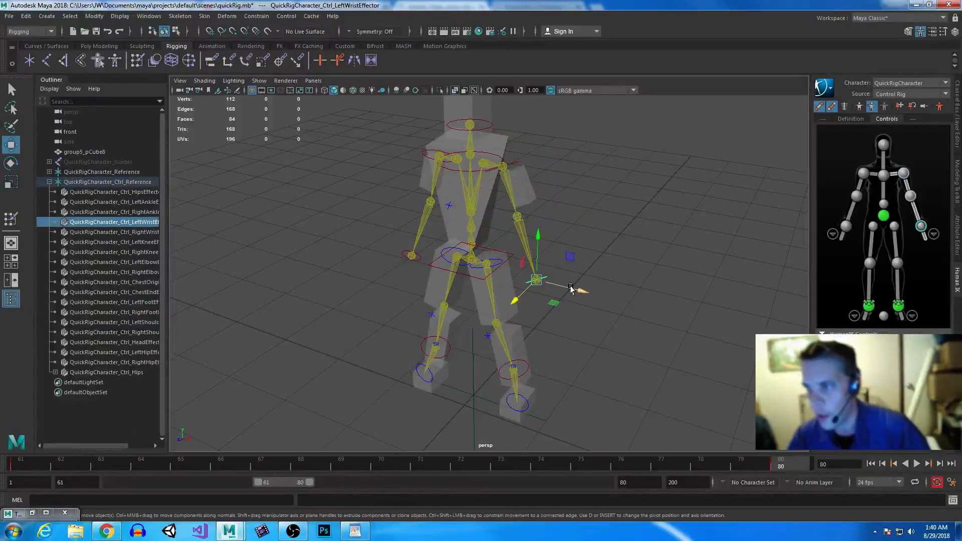
left_click(389, 465)
left_click_drag(612, 380, 630, 367, "alt")
left_click_drag(479, 242, 370, 143)
left_click_drag(376, 273, 479, 304, "alt")
left_click_drag(612, 221, 510, 228)
key("s")
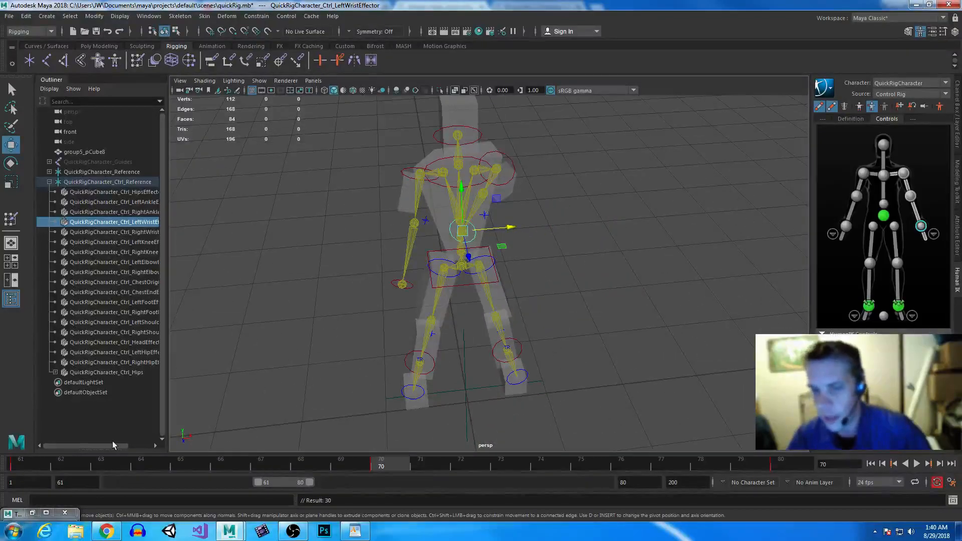
At frame 65, rotate the left forearm control so the forearm swings up and outward, and key it.
double_click(21, 463)
left_click(100, 465)
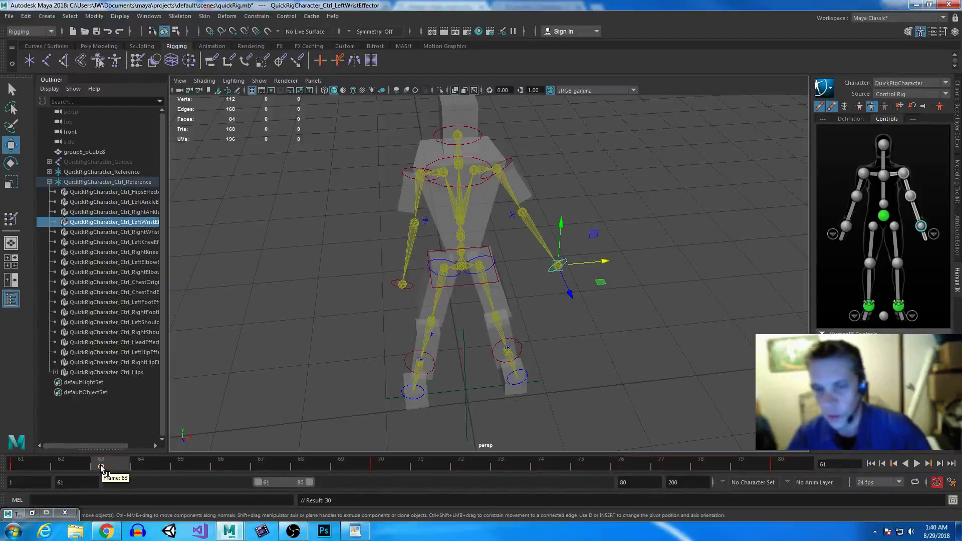
left_click_drag(29, 464, 208, 471)
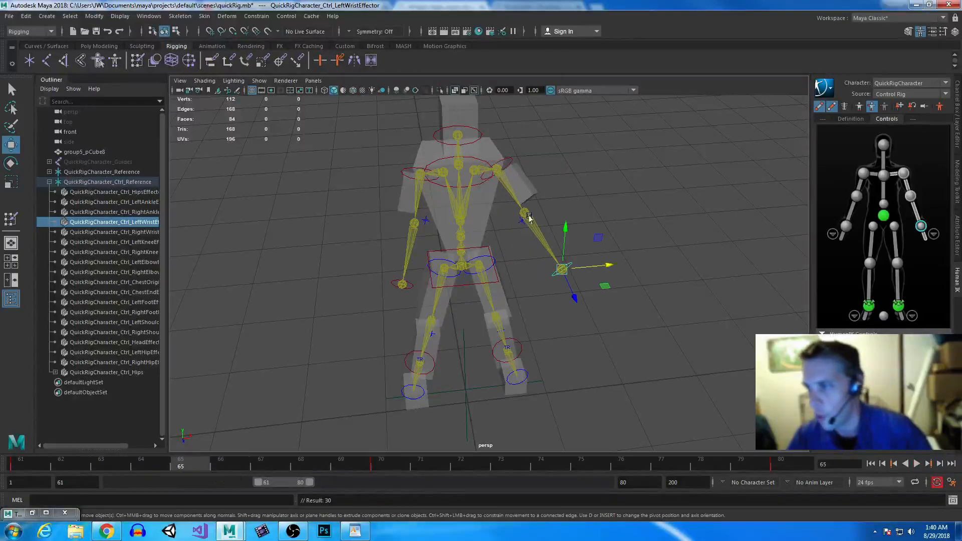
left_click(523, 212)
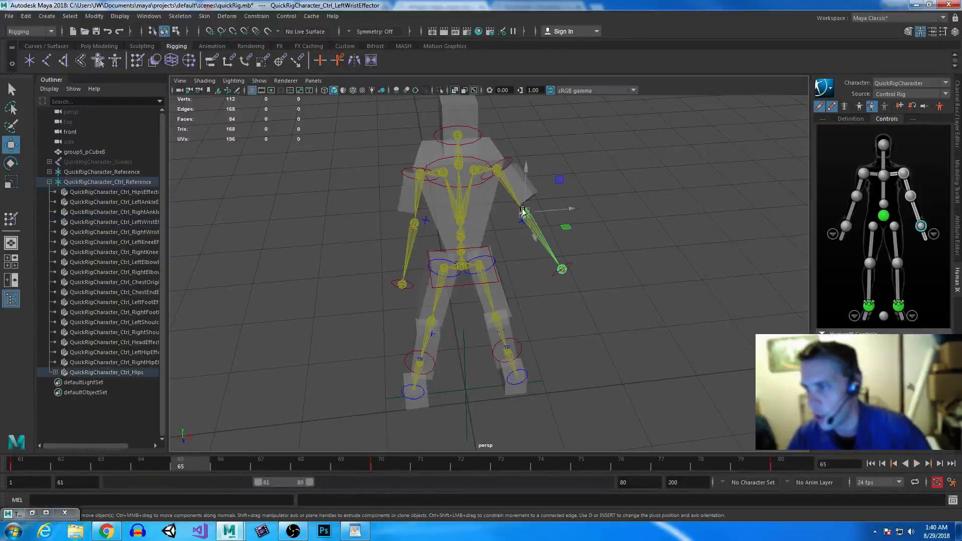
left_click_drag(524, 173, 518, 137)
key("ctrl+z")
left_click(541, 238)
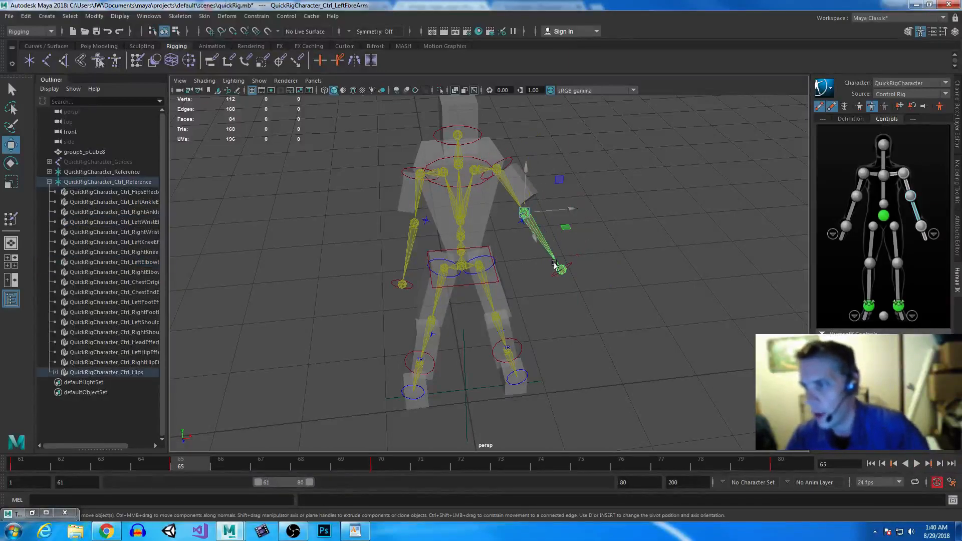
key("e")
left_click_drag(532, 214, 522, 175)
key("s")
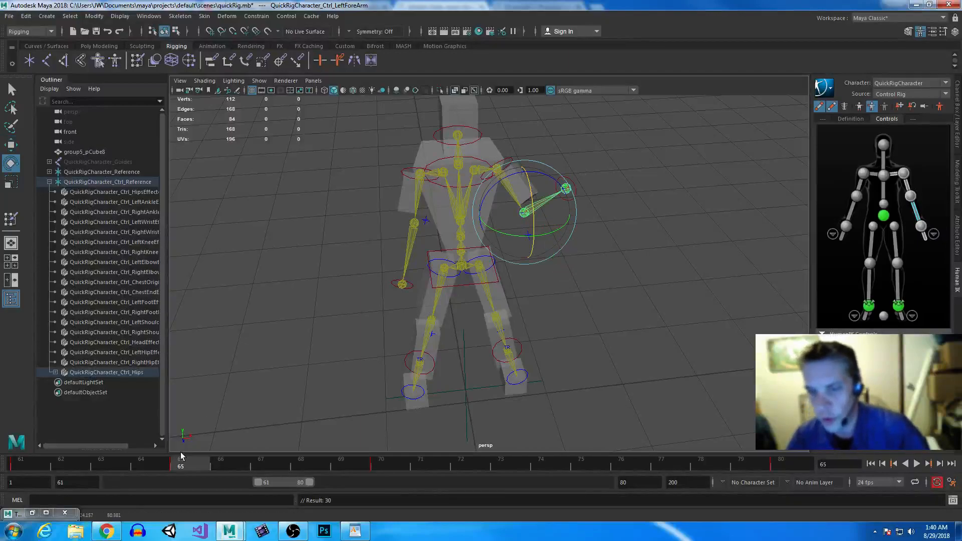
Scrub through the attack from frame 61 to frame 76 and check the arm swing from the side and front.
left_click(87, 465)
left_click_drag(87, 466, 181, 462)
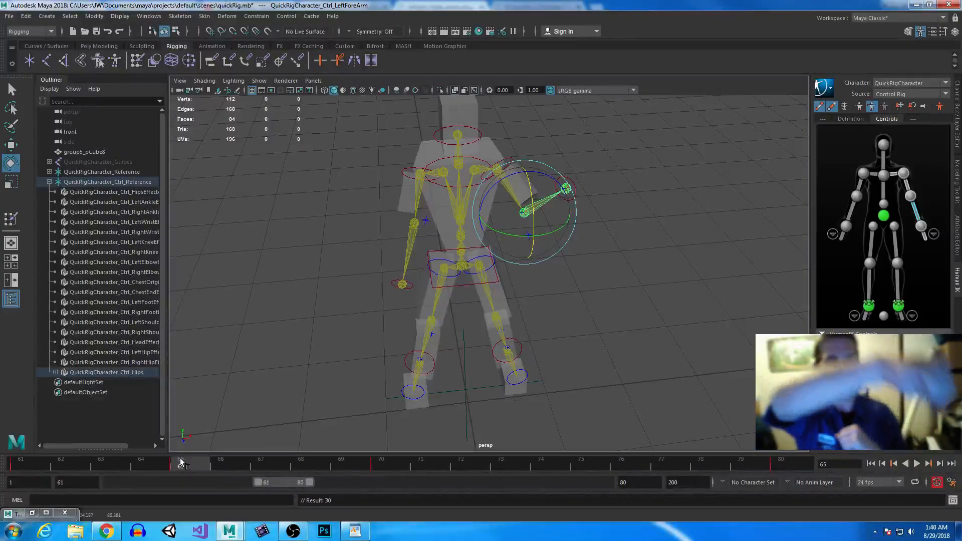
left_click_drag(486, 249, 351, 331, "alt")
left_click_drag(46, 468, 606, 485)
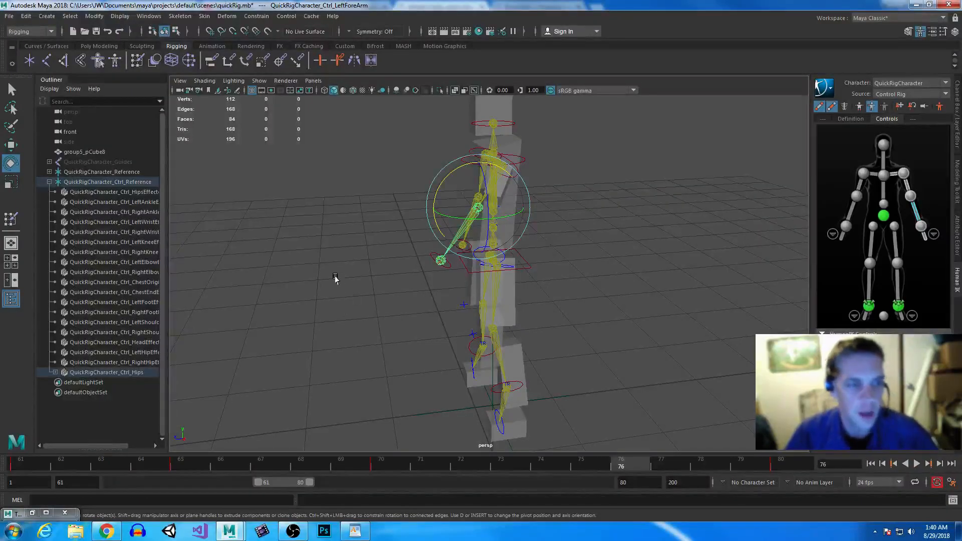
left_click_drag(359, 279, 396, 215, "alt")
right_click_drag(396, 211, 489, 366, "alt")
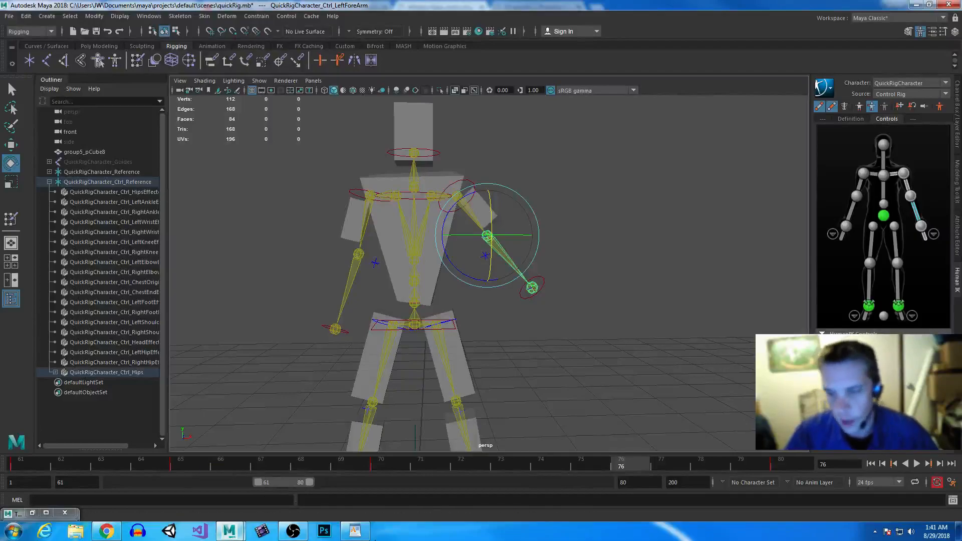
Switch to WordPad, add the line "frames 001 - 180 = idle anim" below the attack note, and close the document without saving.
left_click(354, 531)
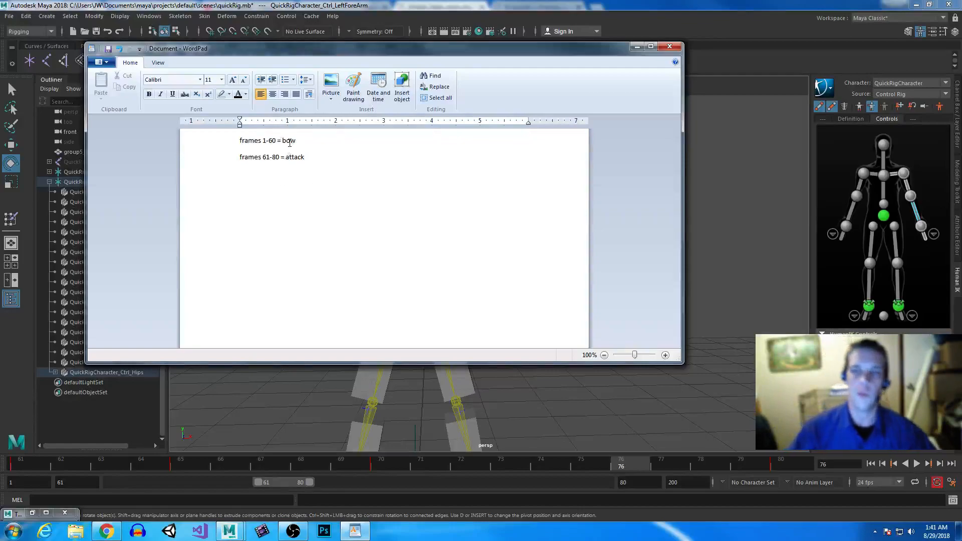
double_click(293, 140)
left_click(287, 186)
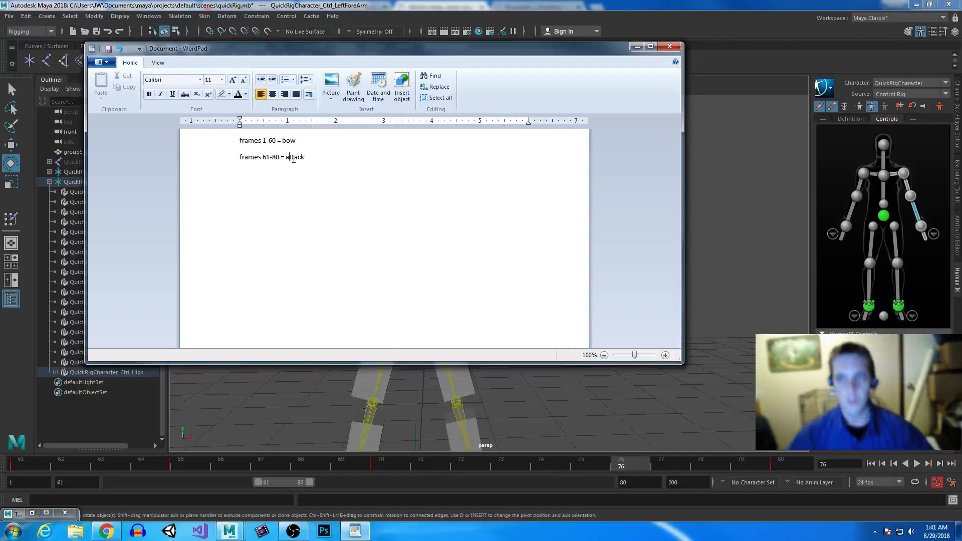
key("Return")
type("frames 001 - 180")
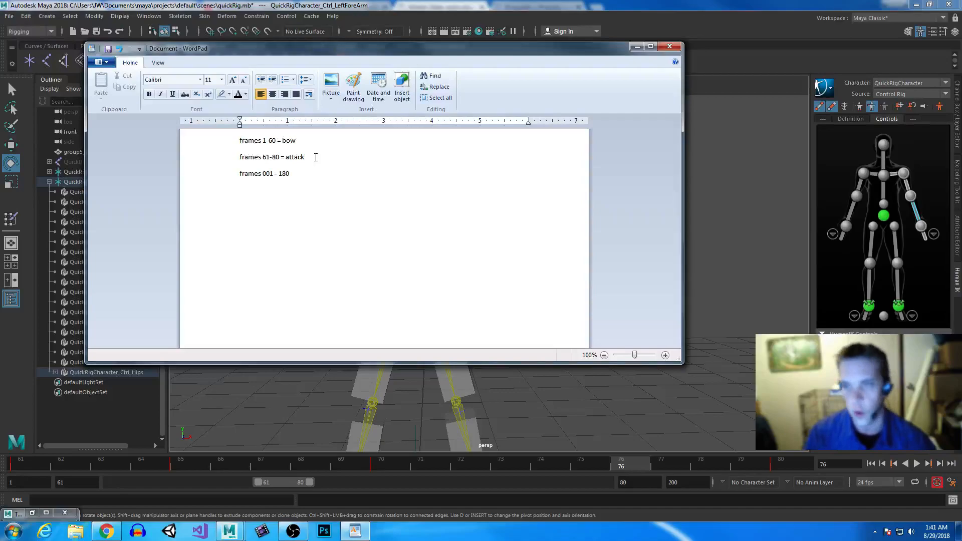
type("idle anim")
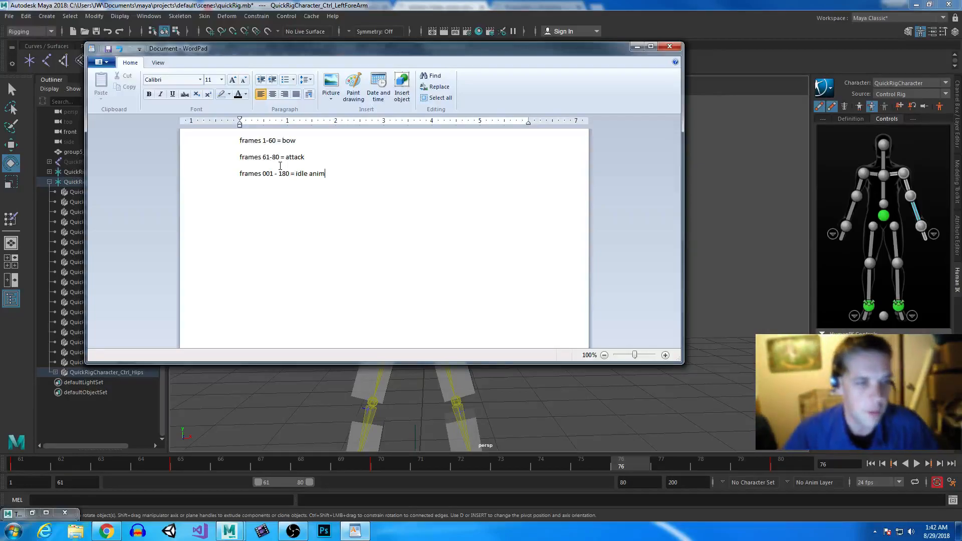
left_click(669, 46)
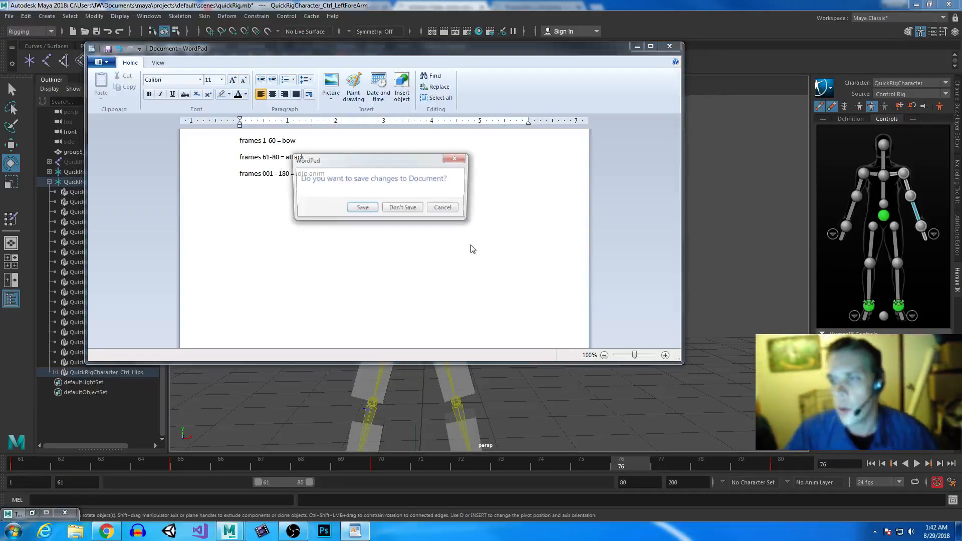
left_click(398, 209)
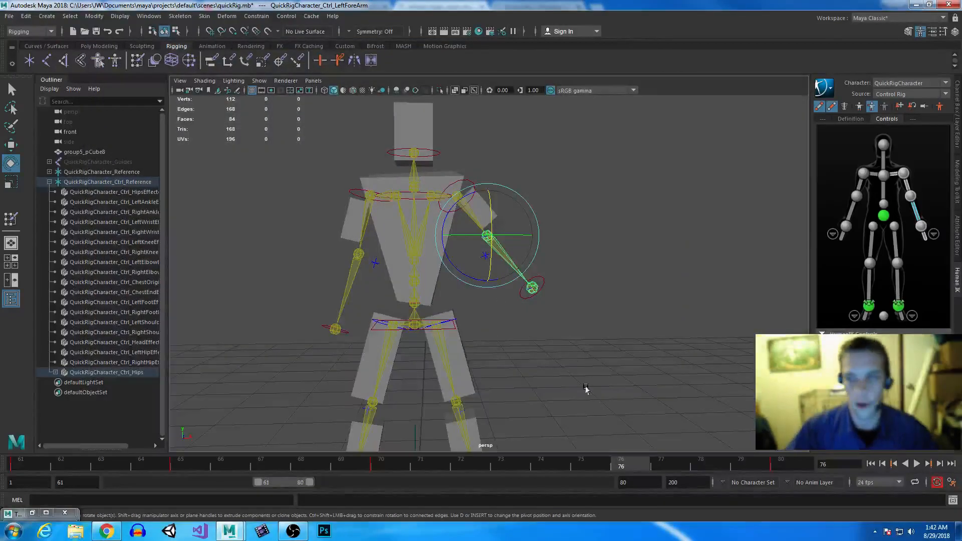
Keep Control Rig as the character's source and temporarily display the skeleton over the model.
left_click(596, 419)
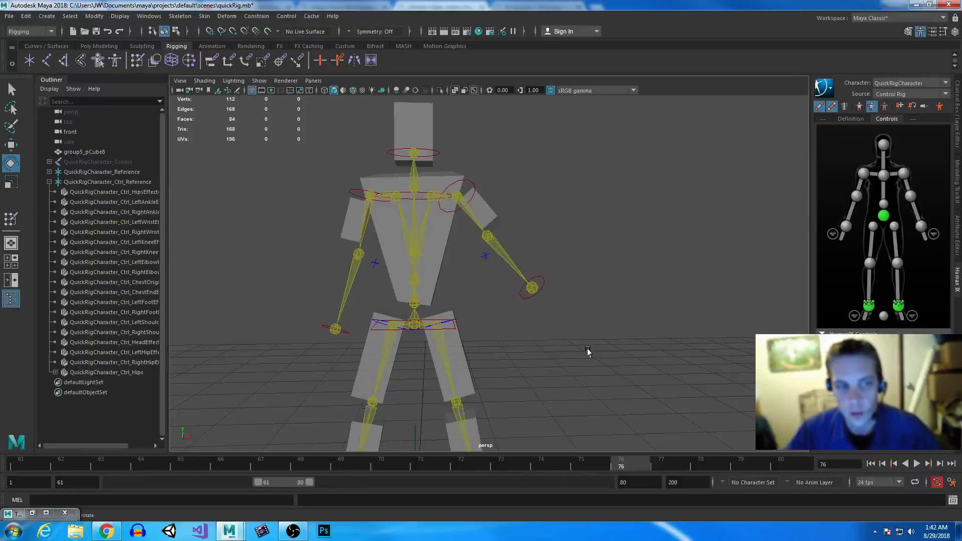
left_click(917, 94)
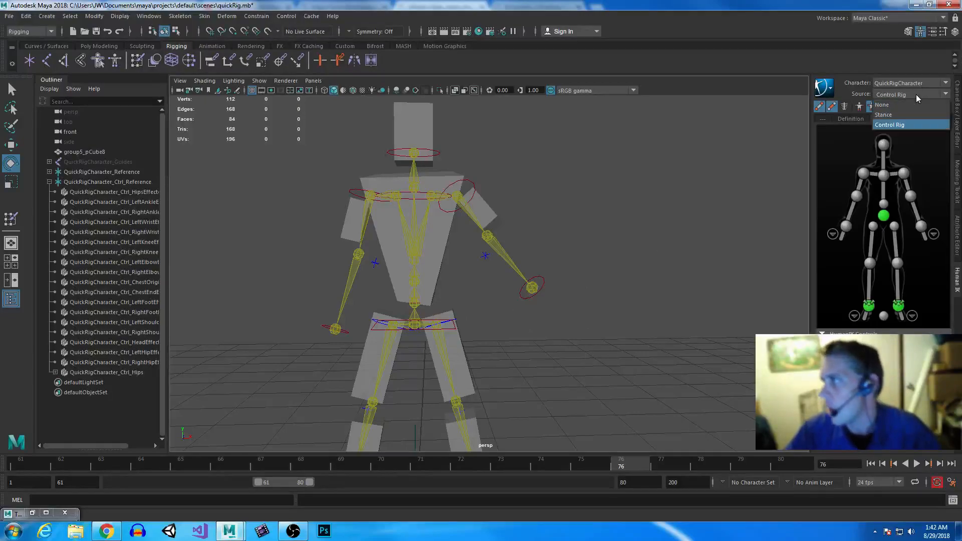
left_click(896, 126)
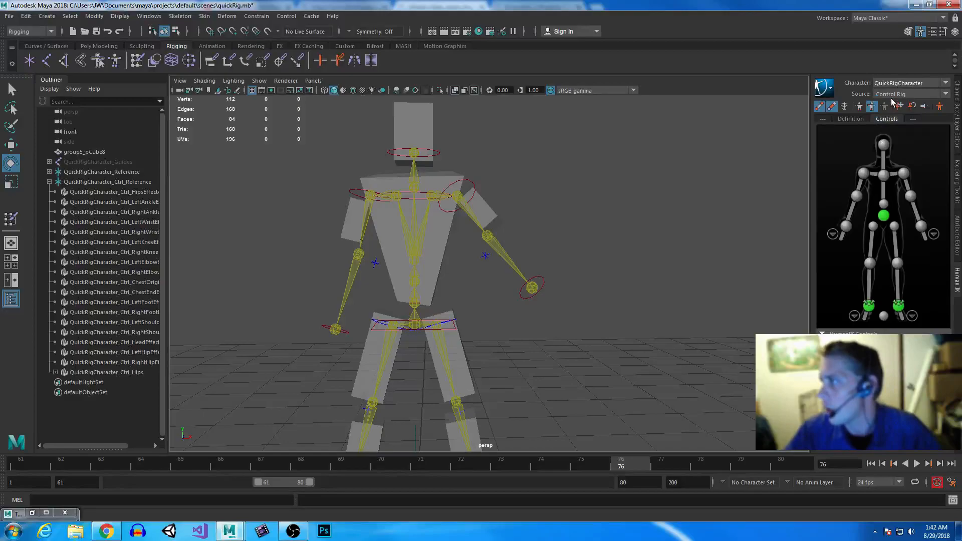
left_click(844, 107)
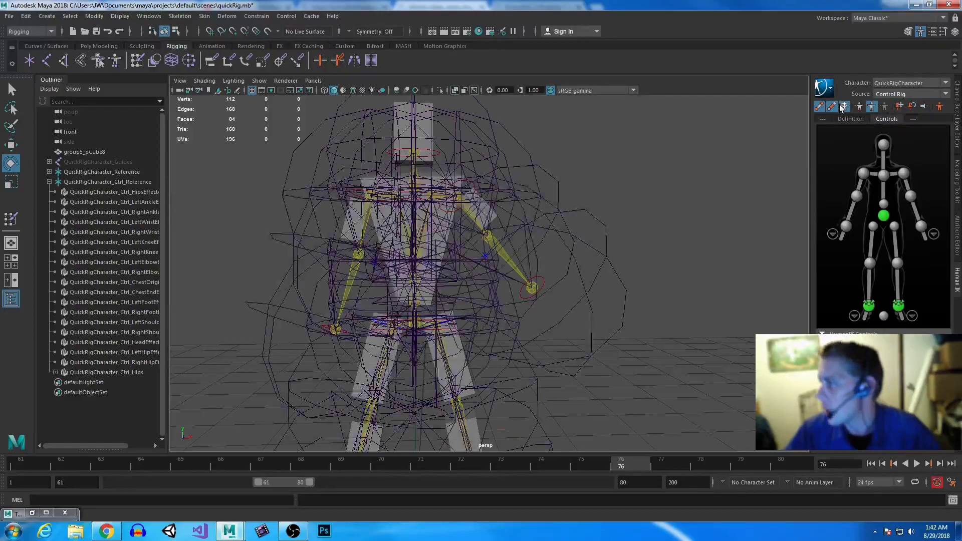
left_click_drag(642, 214, 696, 273, "alt")
left_click(847, 107)
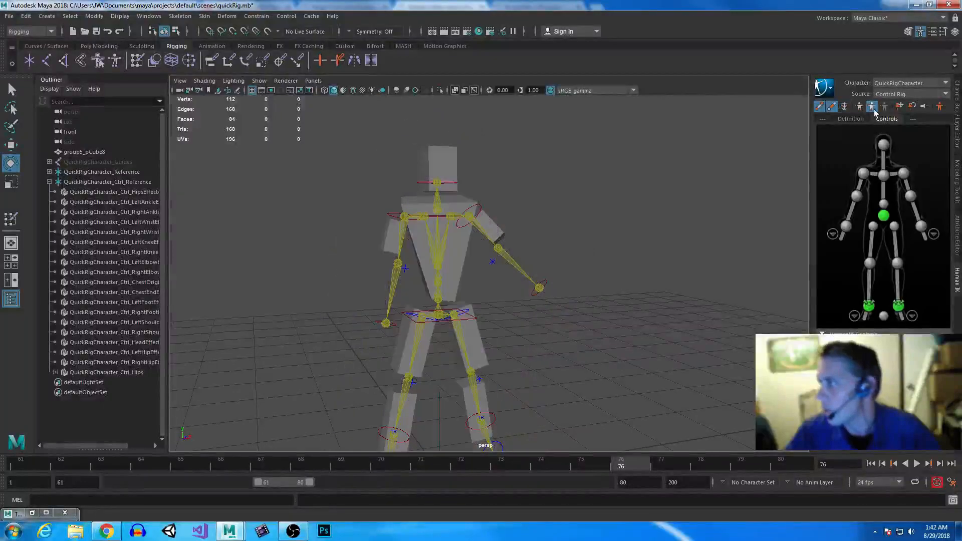
Show the HumanIK character definition and change the character's source to Stance.
left_click(863, 119)
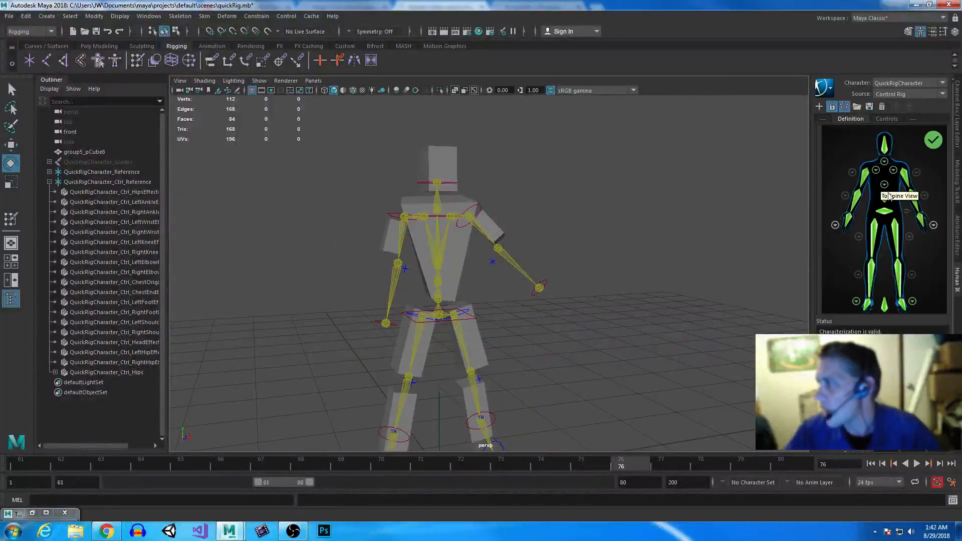
left_click_drag(578, 358, 552, 356, "alt")
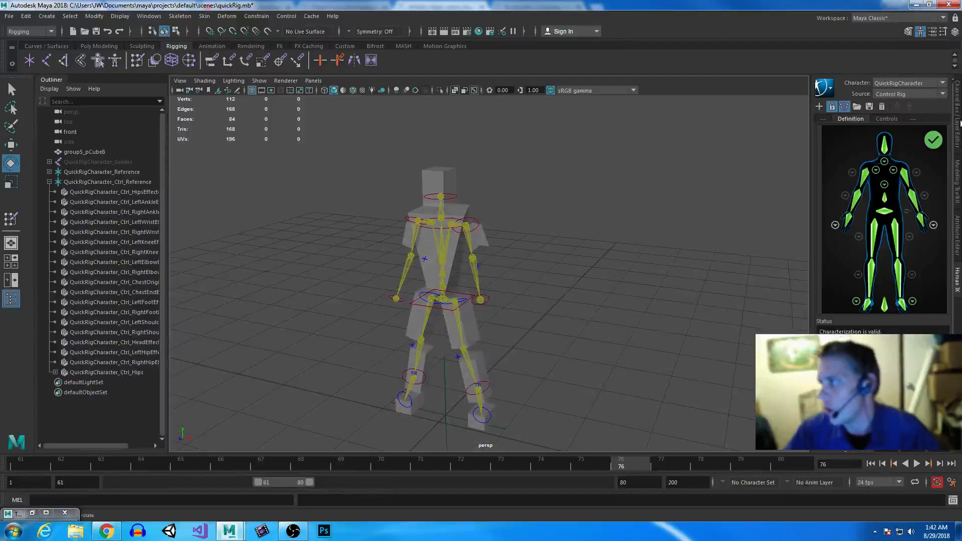
left_click(919, 95)
left_click(900, 113)
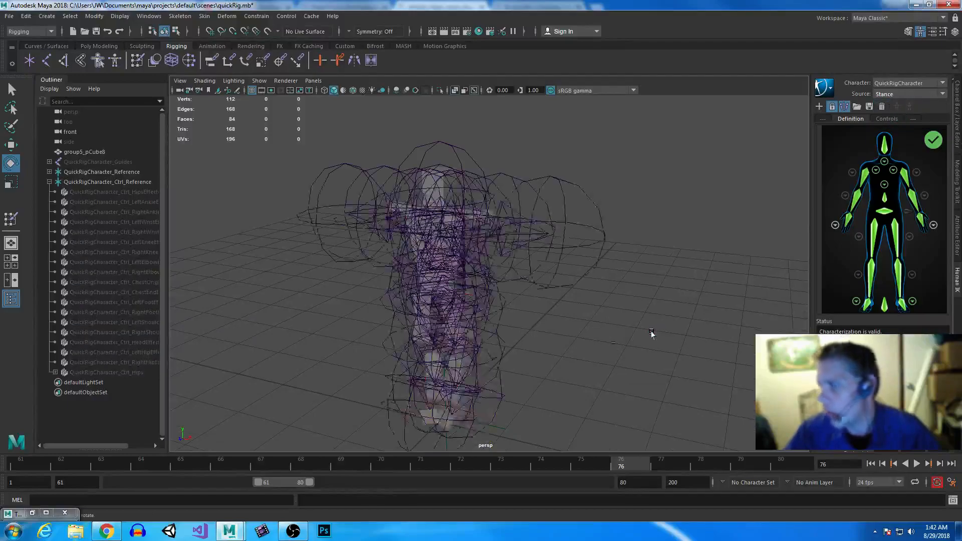
left_click_drag(544, 359, 673, 295, "alt")
middle_click_drag(672, 293, 596, 331, "alt")
Select the left hand joint and examine the finger joint slots in the hand's HumanIK definition.
left_click(582, 285)
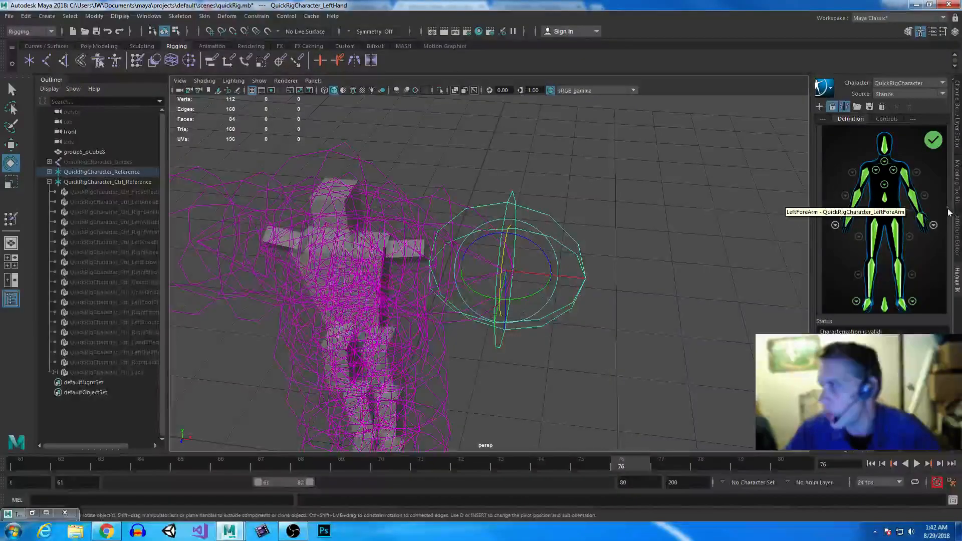
left_click(835, 225)
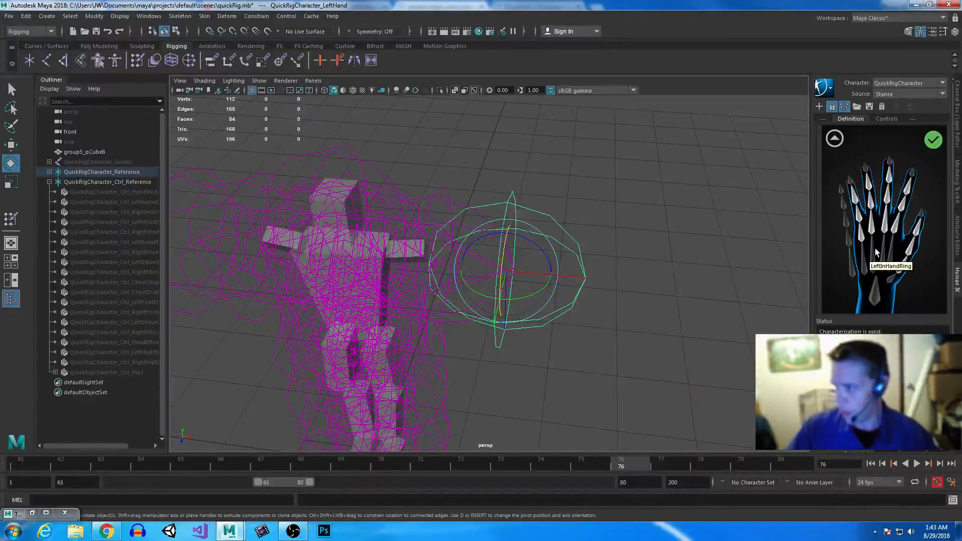
left_click(835, 139)
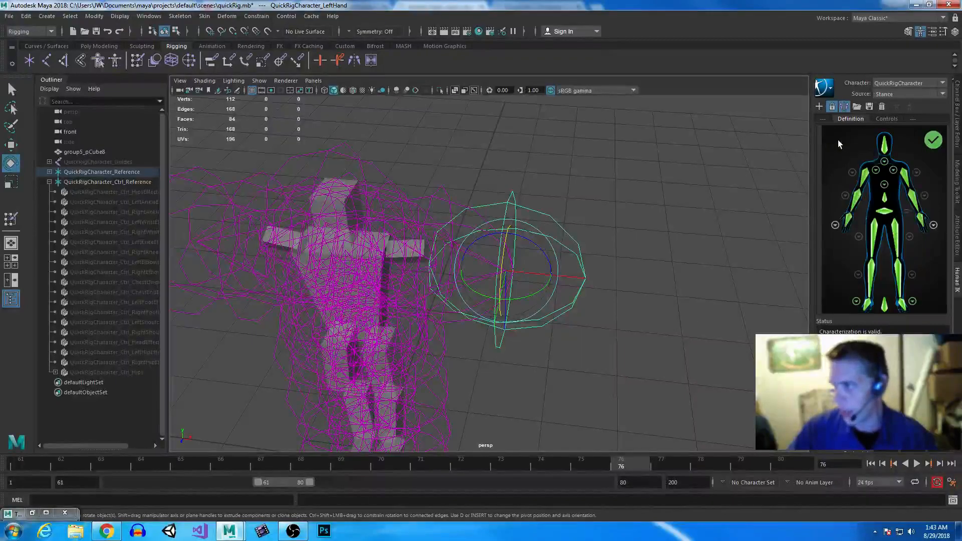
left_click_drag(591, 354, 651, 286, "alt")
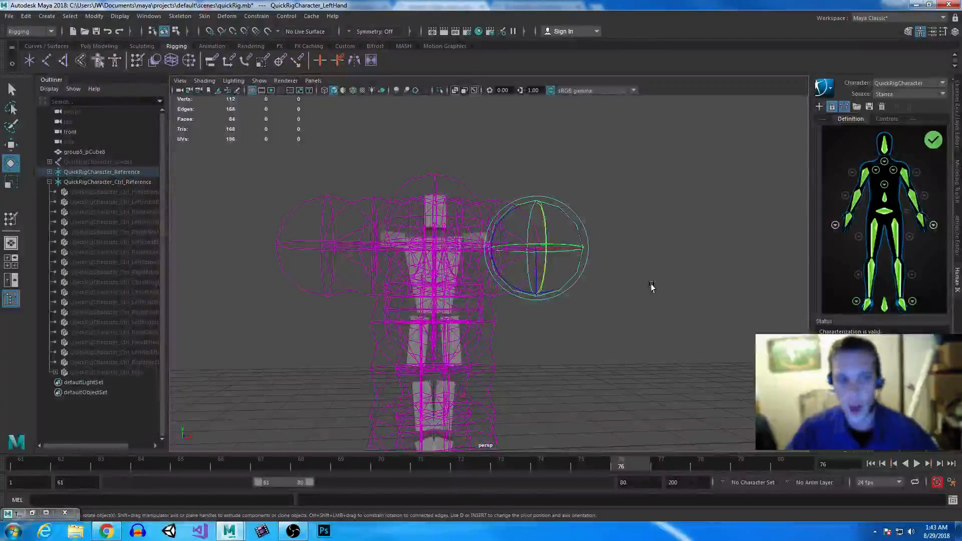
Try to move the left hand and left forearm joints down and away from the body.
key("w")
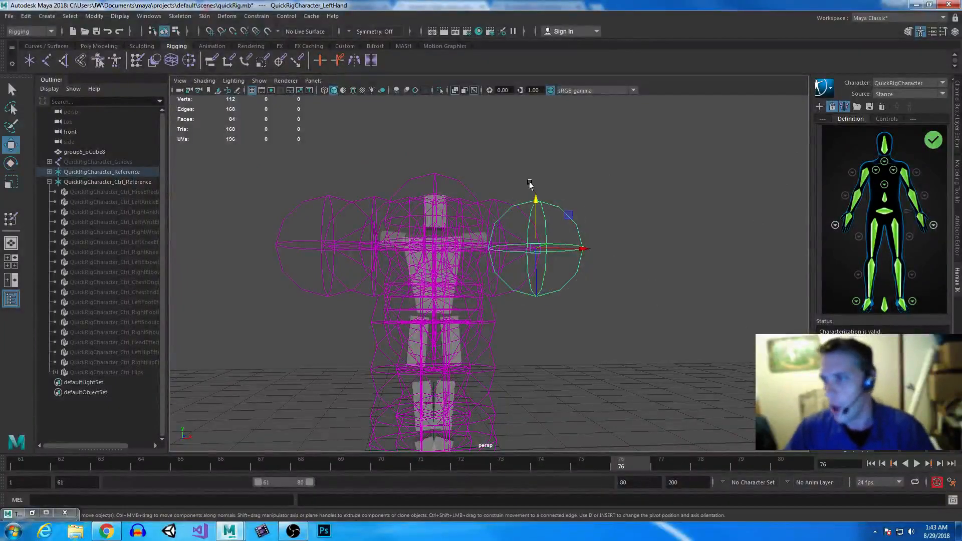
left_click_drag(535, 203, 694, 336)
left_click(526, 235)
left_click(529, 219)
left_click_drag(527, 218, 752, 345)
left_click(479, 213)
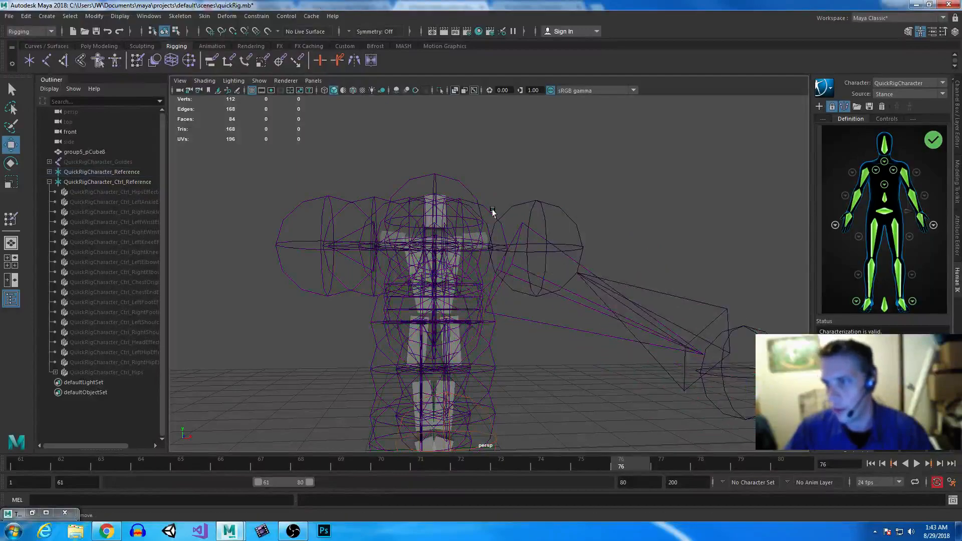
Pull the left upper-arm joint outward and below the shoulder, and bring it partway back toward the body.
left_click(491, 219)
left_click_drag(498, 228, 661, 315)
key("ctrl+z")
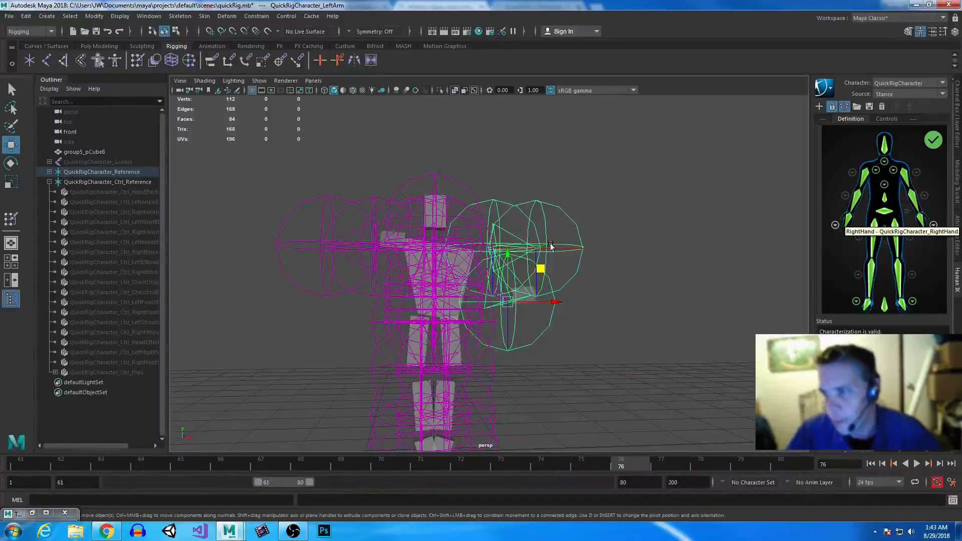
left_click_drag(542, 272, 648, 256)
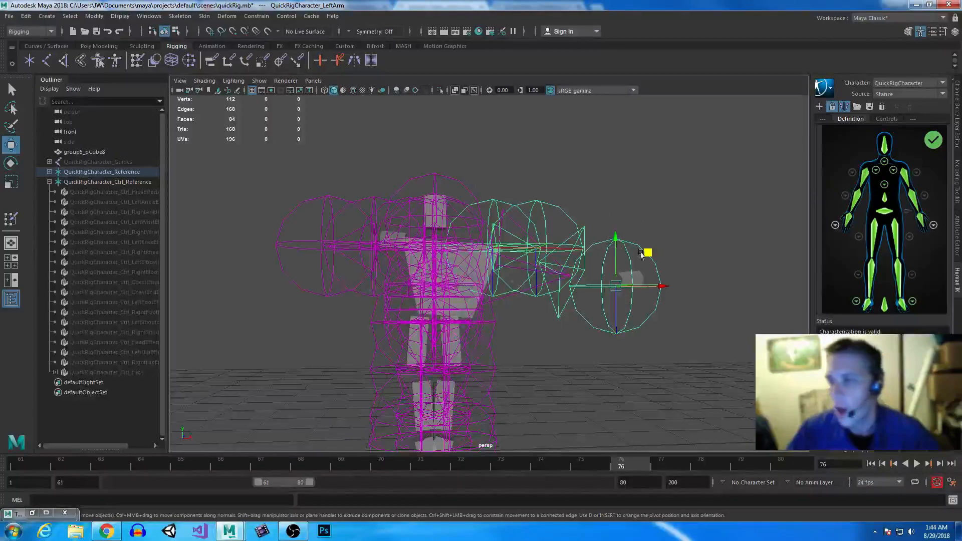
left_click_drag(659, 279, 595, 275)
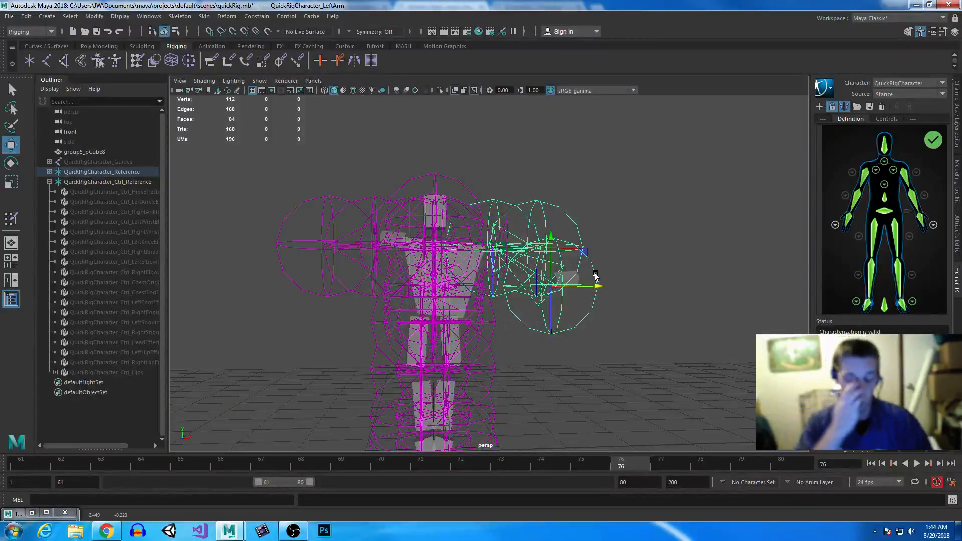